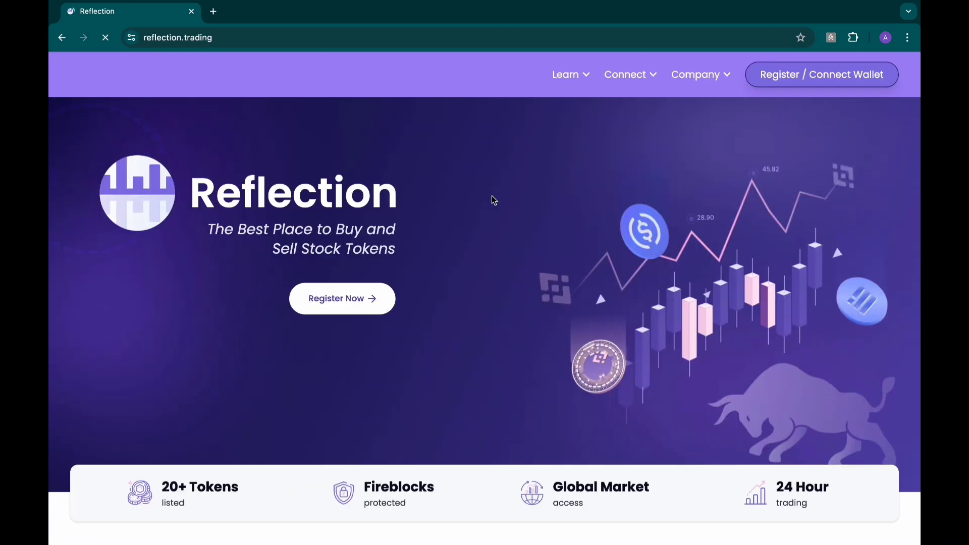
Connect the MetaMask wallet to the Reflection site and unlock it with the wallet password
click(822, 85)
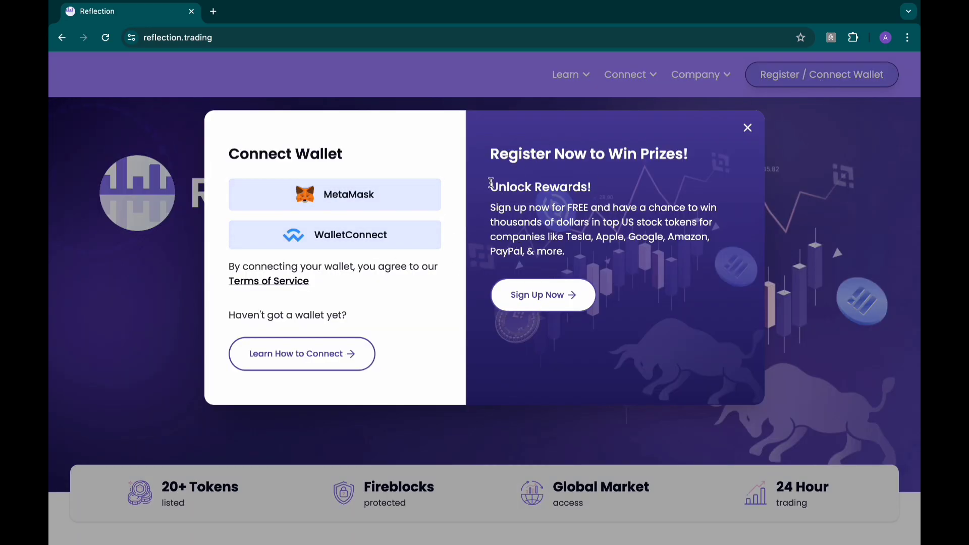
drag(493, 156, 685, 269)
click(685, 269)
drag(518, 211, 647, 257)
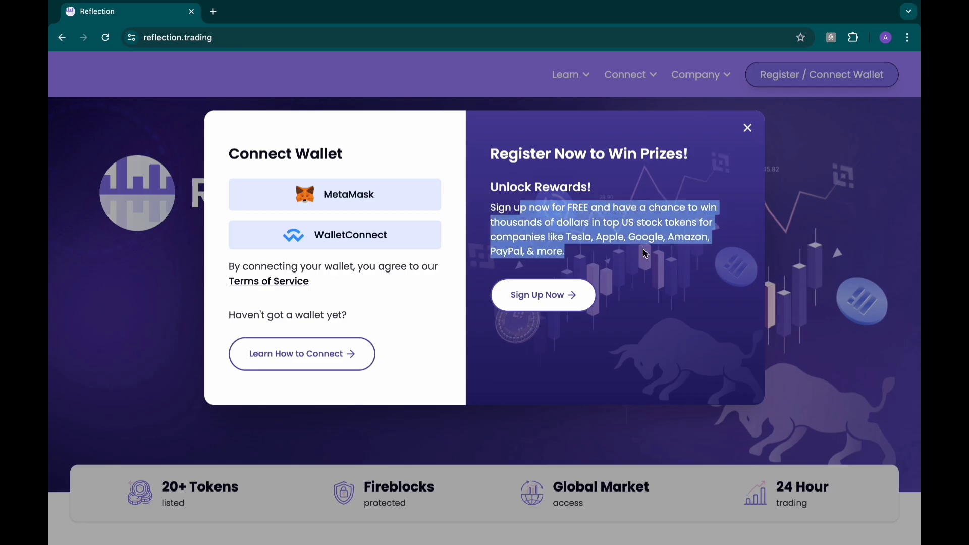
click(646, 254)
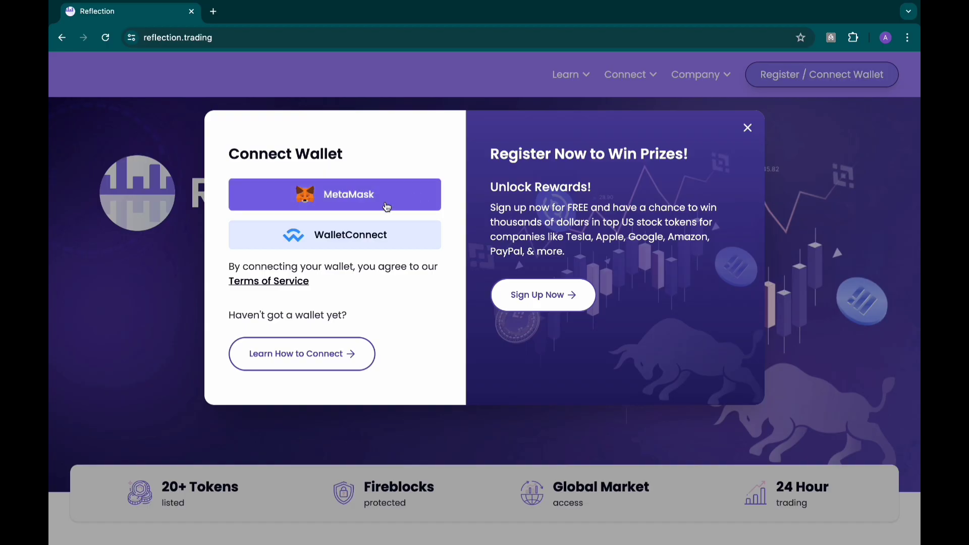
click(350, 190)
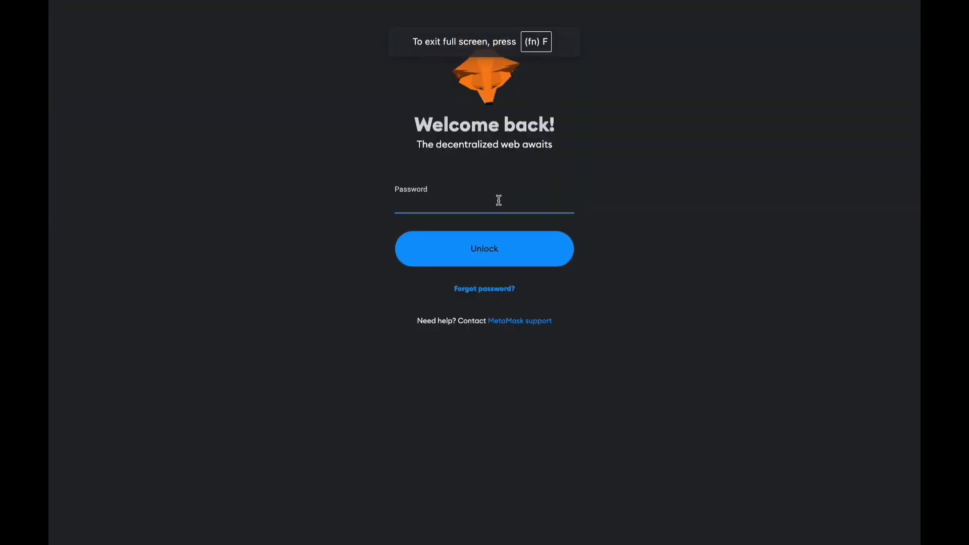
key(super+v)
click(498, 239)
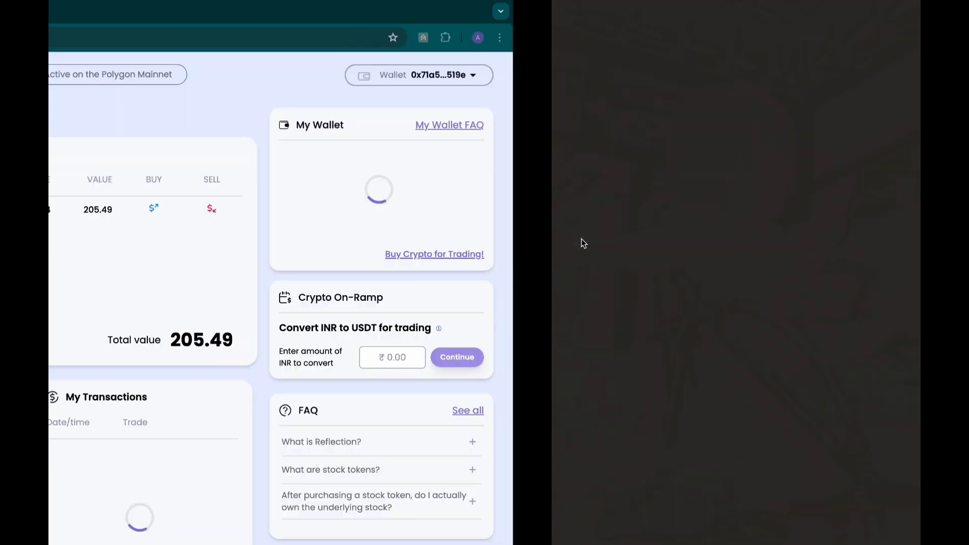
scroll(825, 91, down, 1)
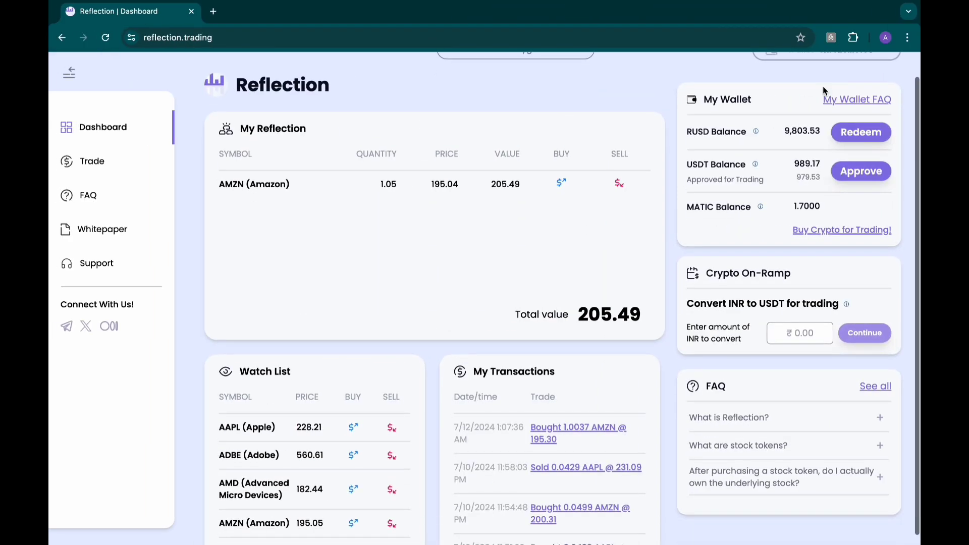
scroll(712, 252, up, 1)
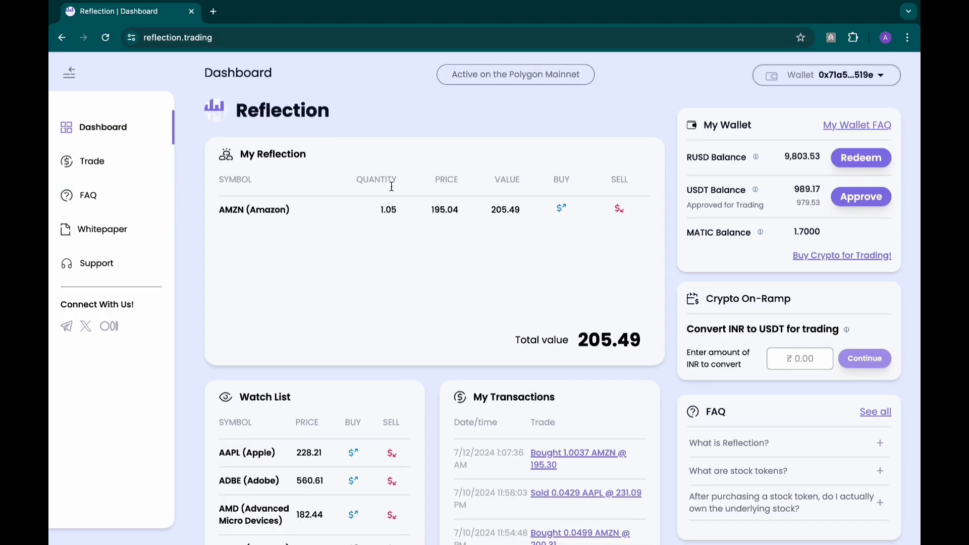
scroll(392, 185, down, 1)
scroll(392, 186, up, 1)
Open the wallet FAQ and read the answers on required tokens, USDT, MATIC and how to purchase them
click(861, 127)
click(508, 183)
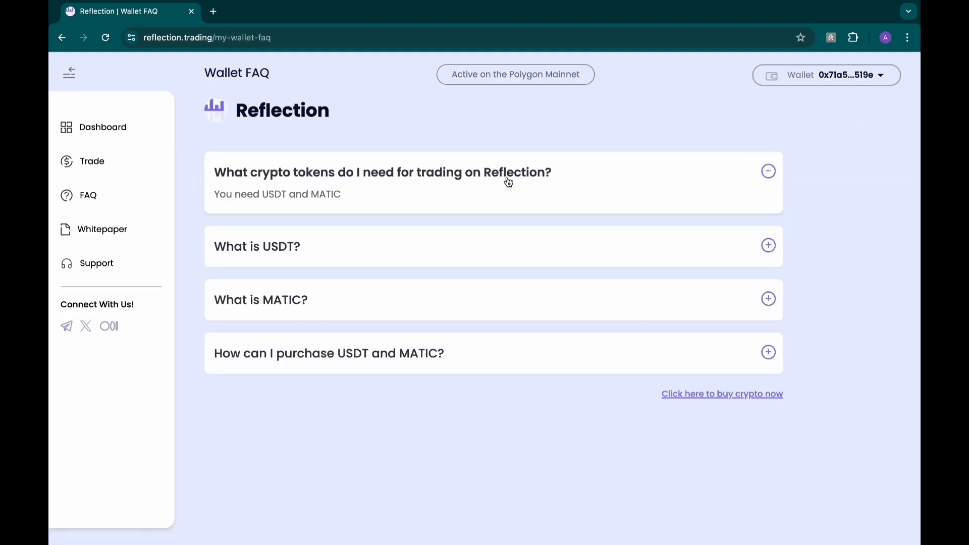
click(506, 249)
click(513, 331)
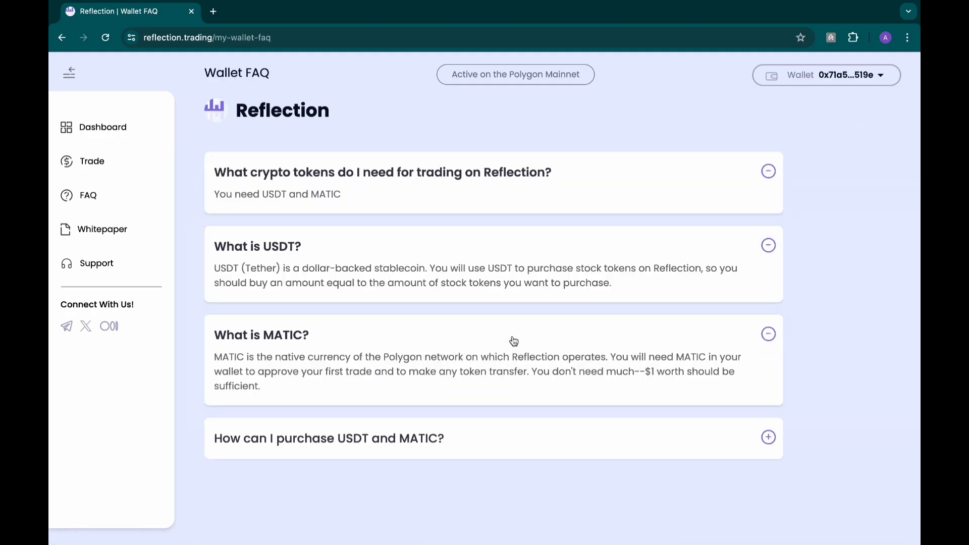
click(546, 439)
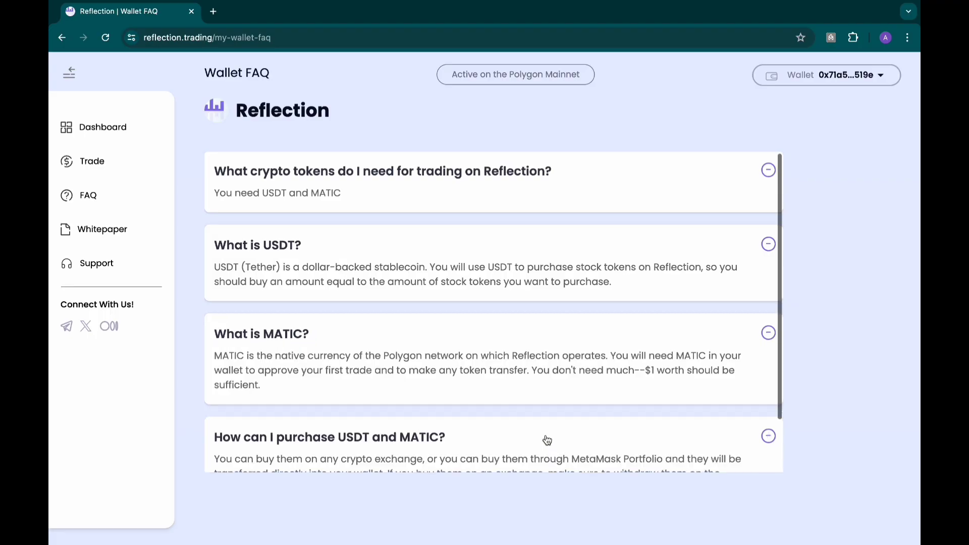
scroll(547, 439, down, 2)
scroll(547, 439, up, 2)
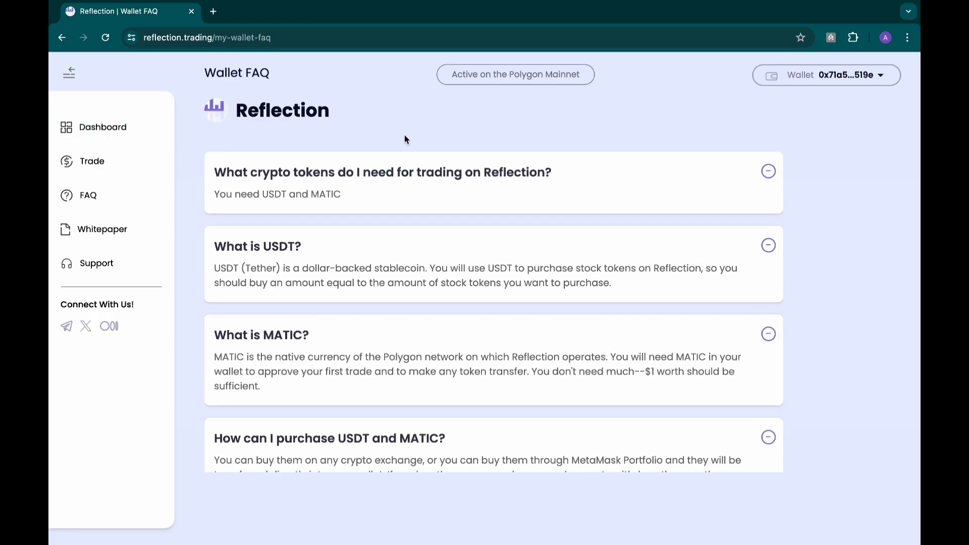
Return to the dashboard and read the explanations of the USDT, RUSD and MATIC balances in My Wallet
click(96, 128)
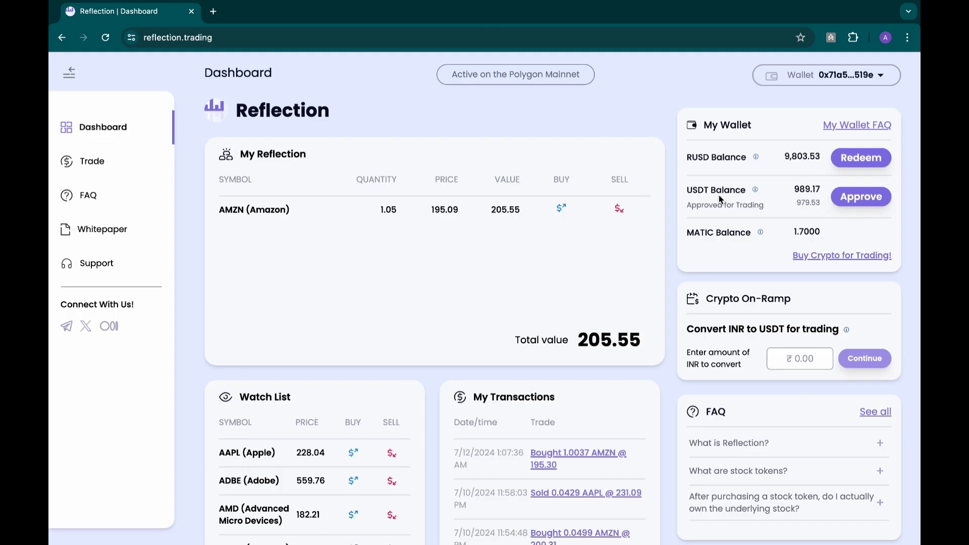
drag(689, 188, 756, 192)
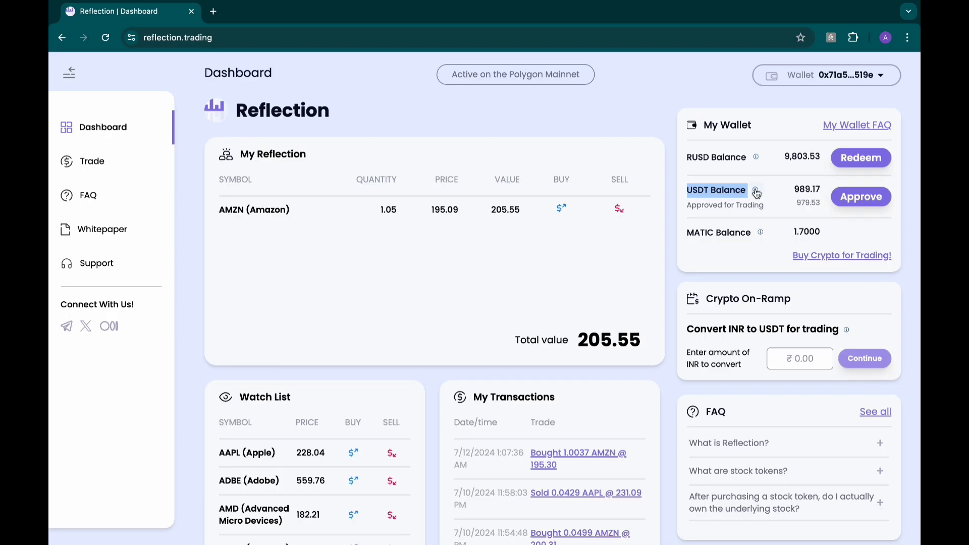
mouse_move(757, 194)
click(769, 172)
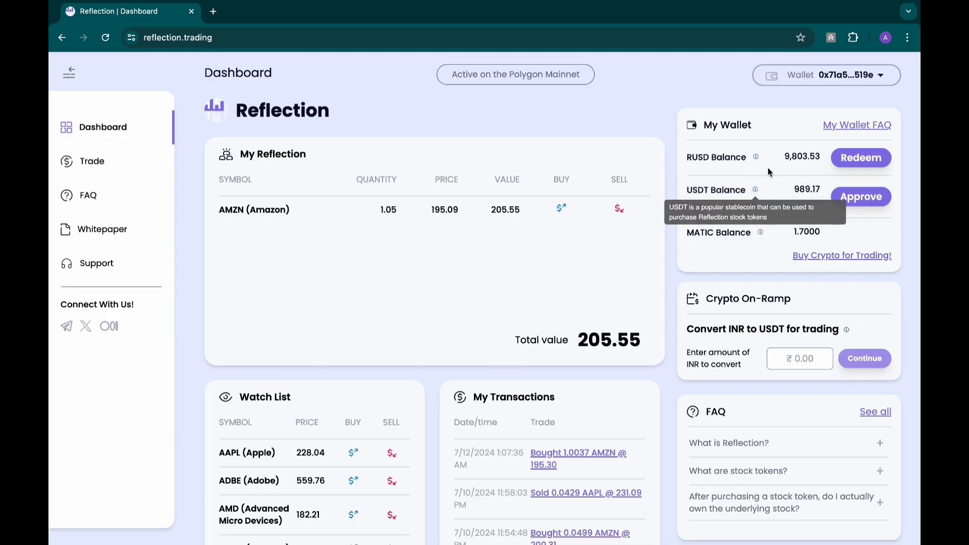
drag(690, 157, 755, 158)
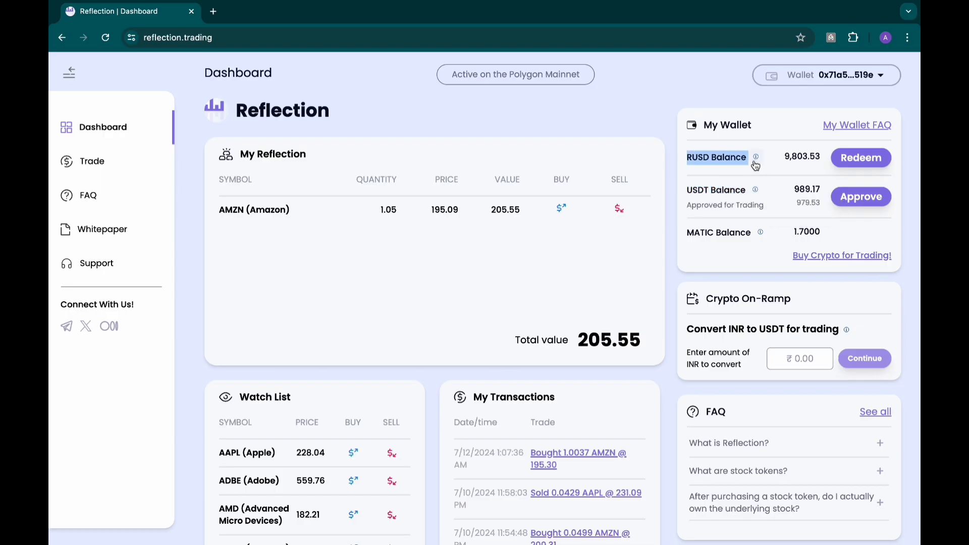
click(753, 168)
mouse_move(759, 159)
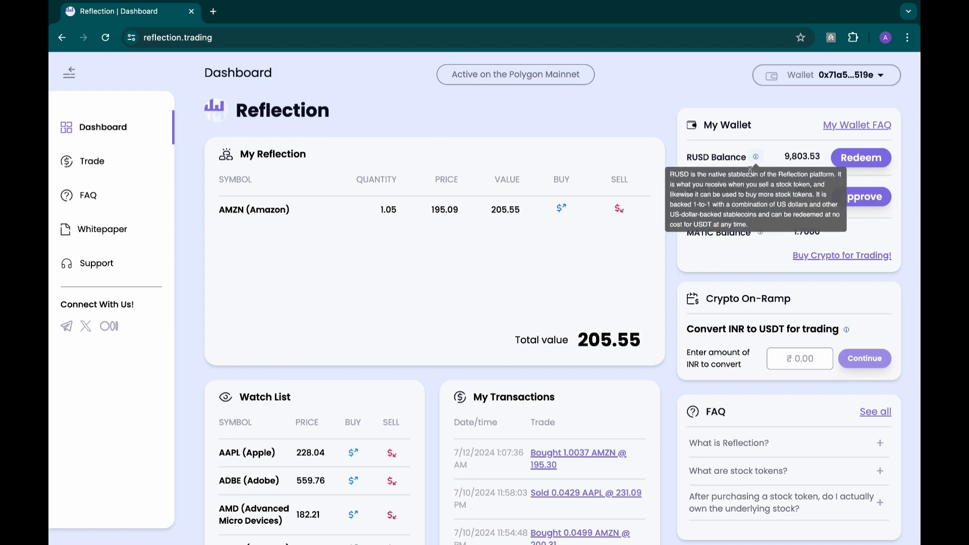
drag(673, 176, 764, 258)
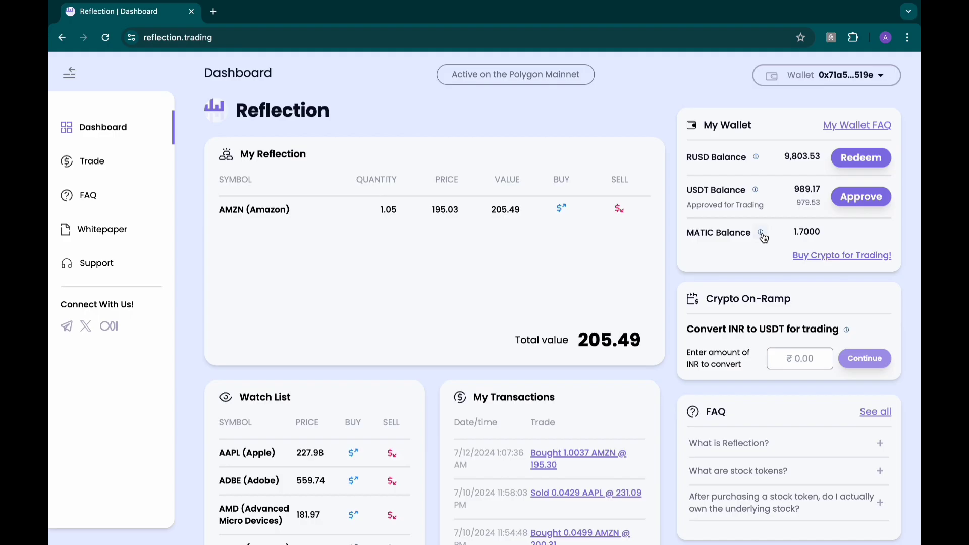
mouse_move(761, 233)
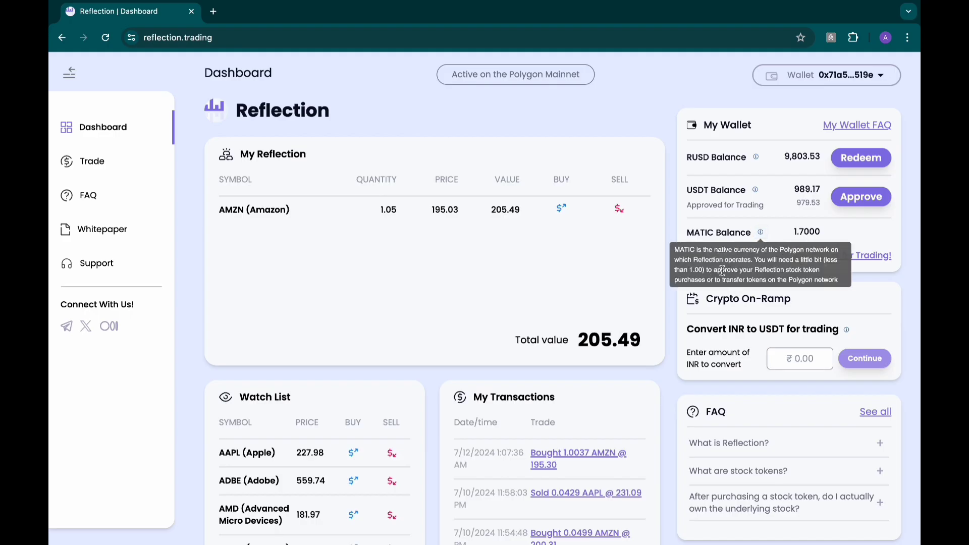
drag(718, 249, 797, 287)
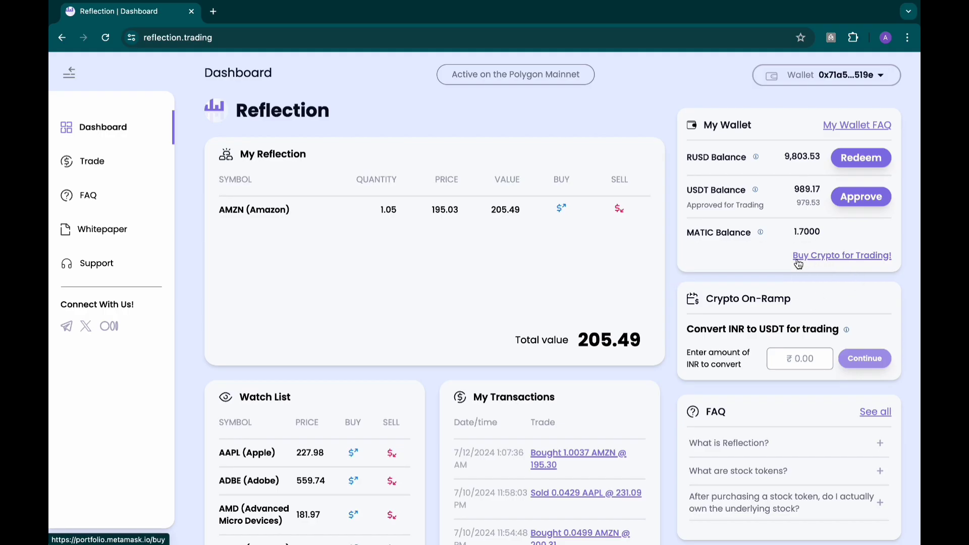
Go to the MetaMask Portfolio page for buying crypto, reject all data collection and open the portfolio overview
scroll(748, 252, down, 1)
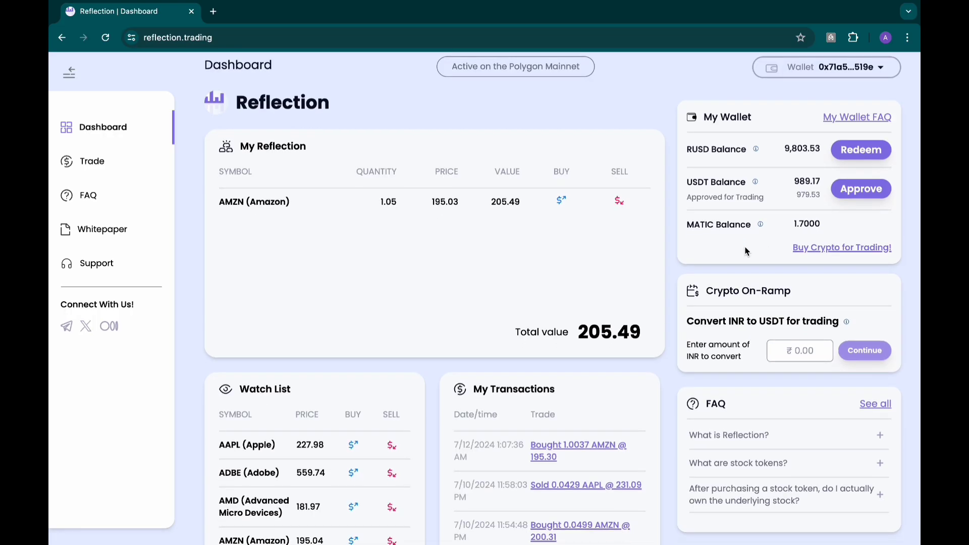
click(833, 249)
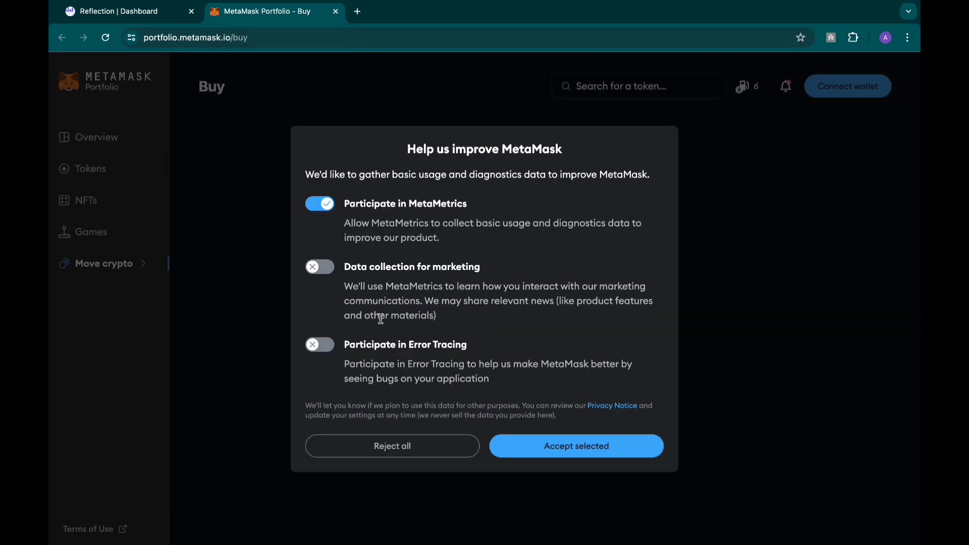
click(441, 446)
scroll(371, 284, down, 1)
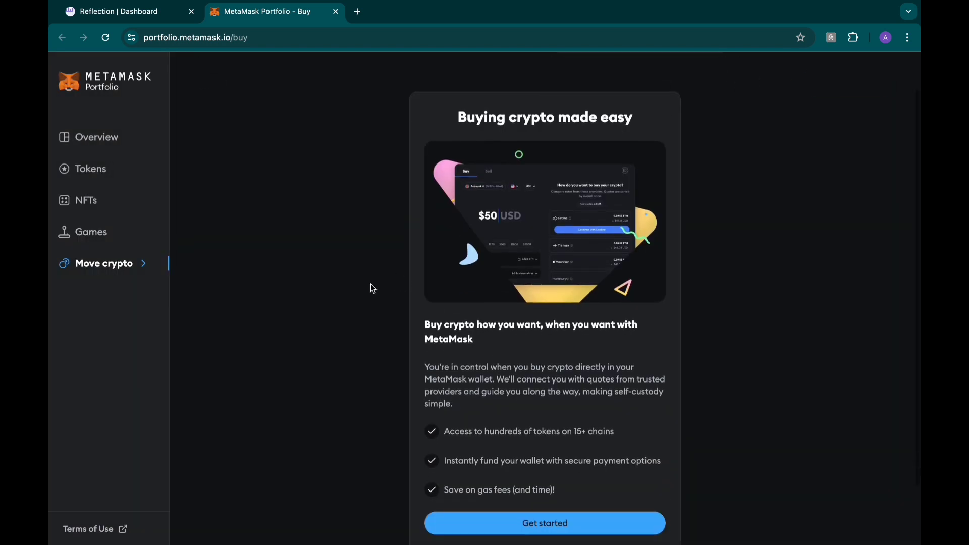
click(99, 144)
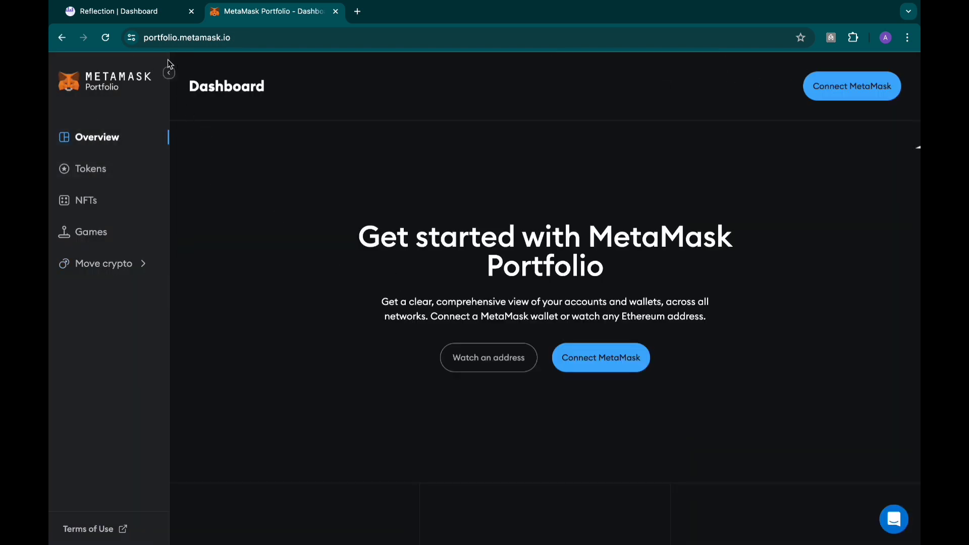
Switch back to the Reflection dashboard and check the token balances in the MetaMask wallet extension
click(152, 15)
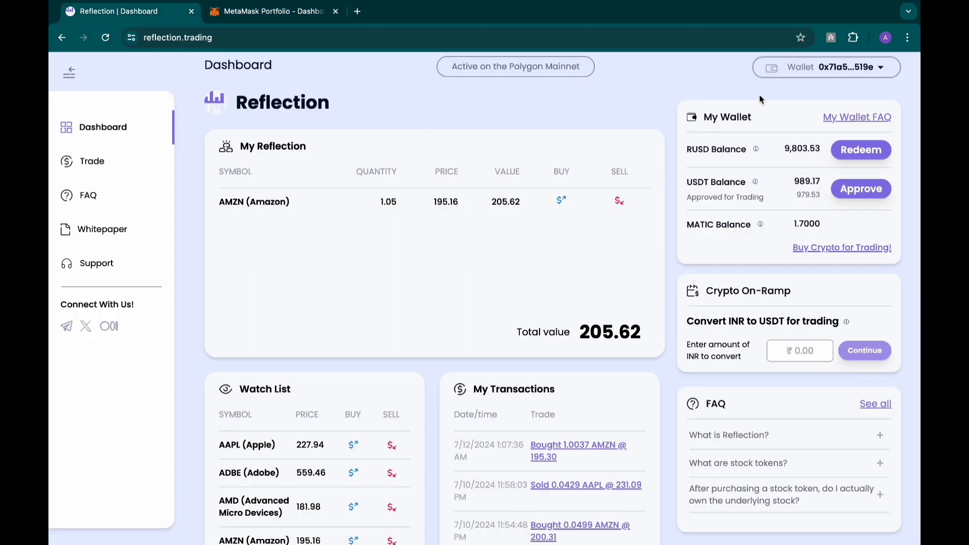
click(855, 40)
click(743, 162)
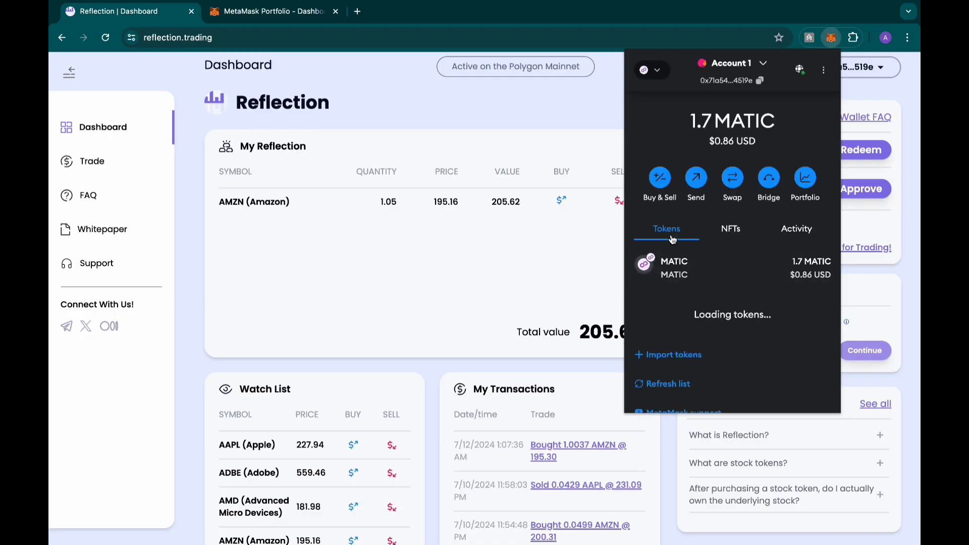
scroll(691, 298, down, 2)
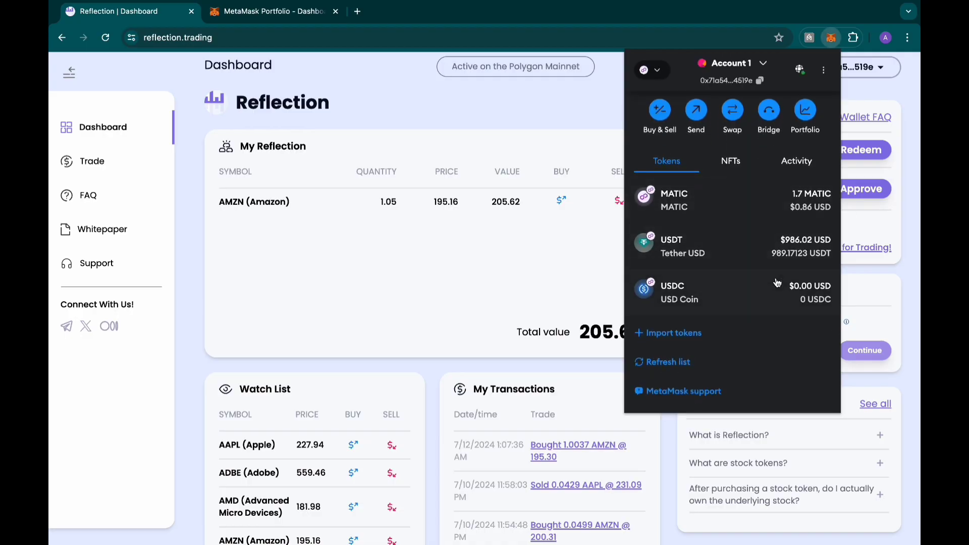
scroll(777, 283, up, 2)
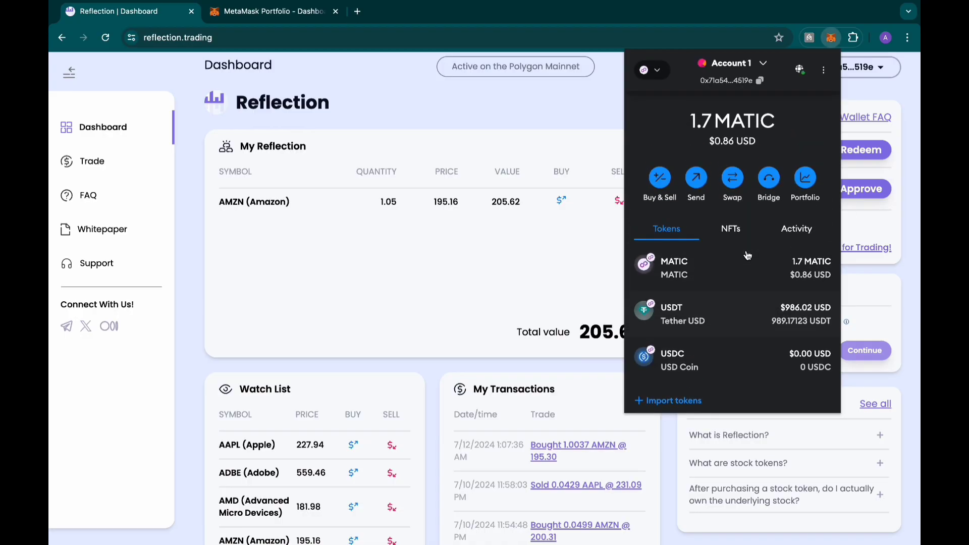
click(865, 102)
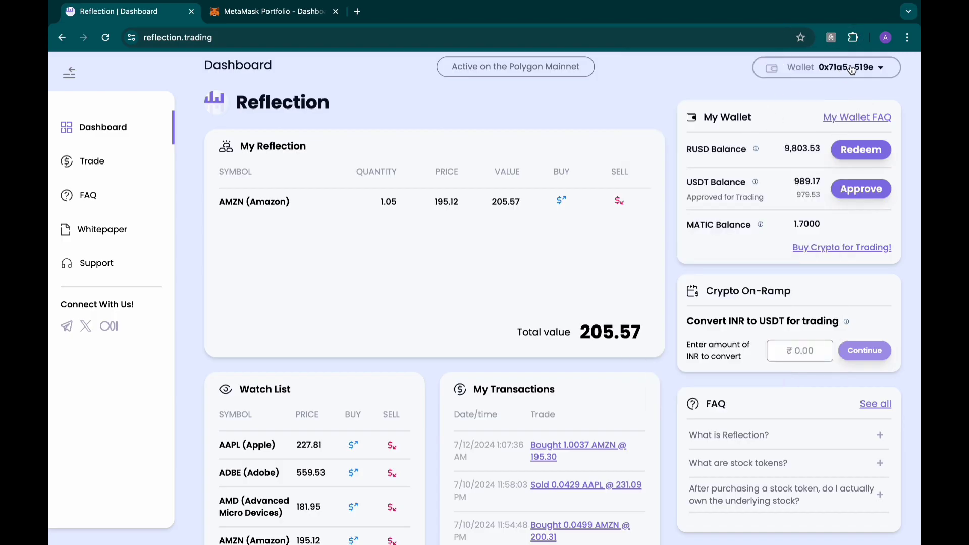
Request the profile from the wallet menu and approve the MetaMask sign-in request for reflection.trading
click(878, 69)
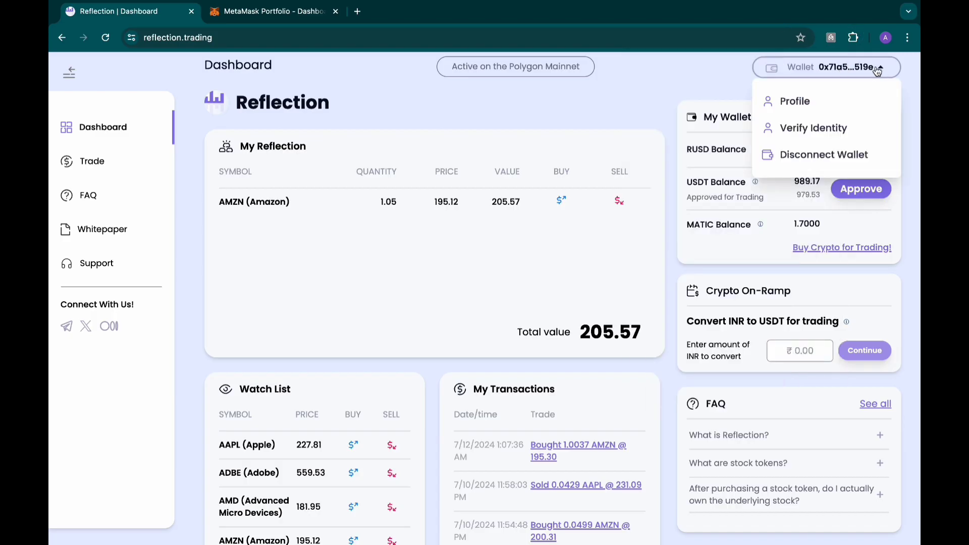
click(807, 104)
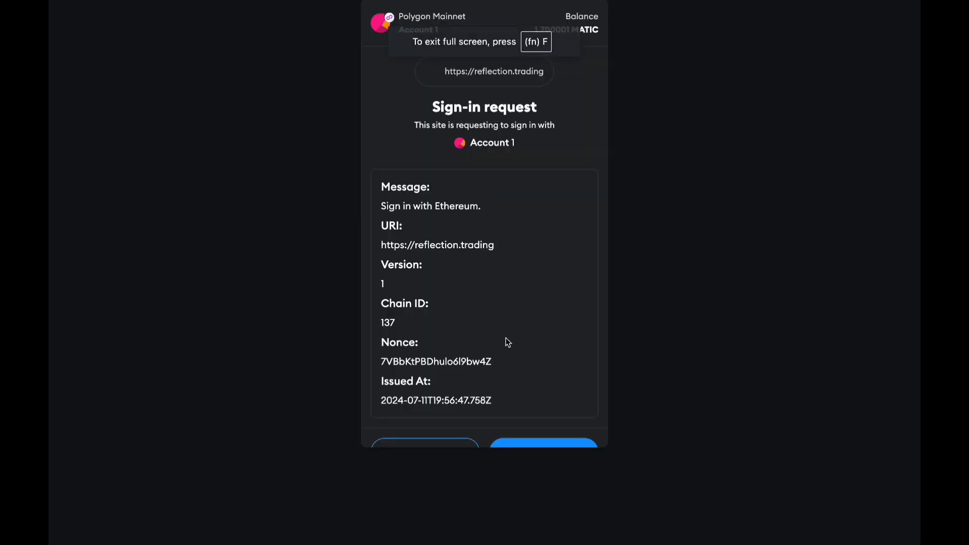
scroll(506, 345, down, 1)
click(552, 425)
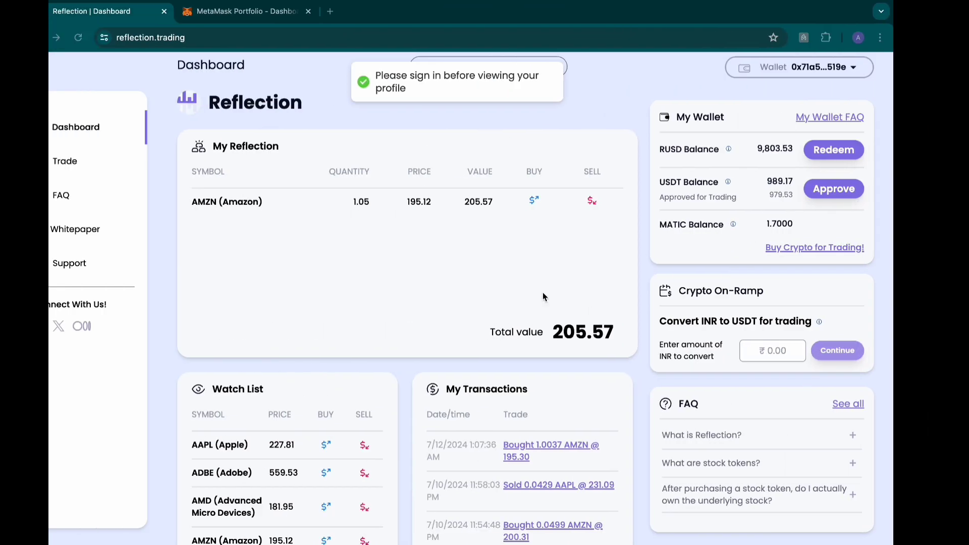
Open the profile from the wallet menu, review its name, address, email and Telegram fields, and submit the form
click(851, 75)
click(807, 101)
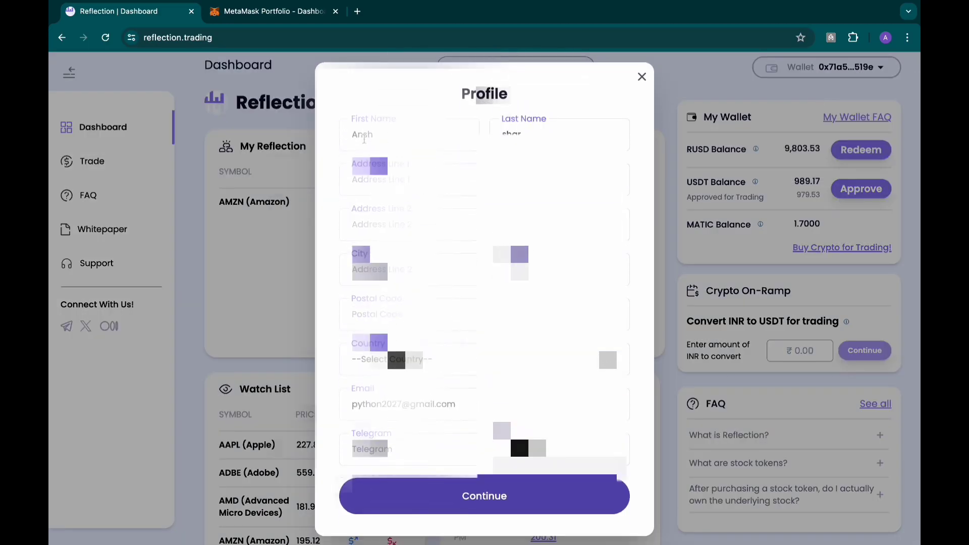
click(560, 129)
double_click(562, 130)
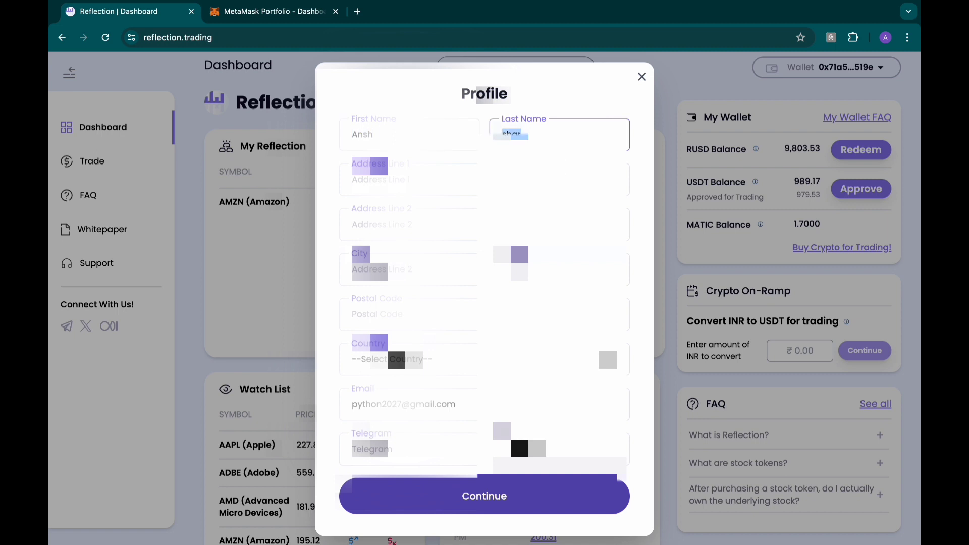
click(384, 180)
scroll(485, 273, down, 1)
click(485, 404)
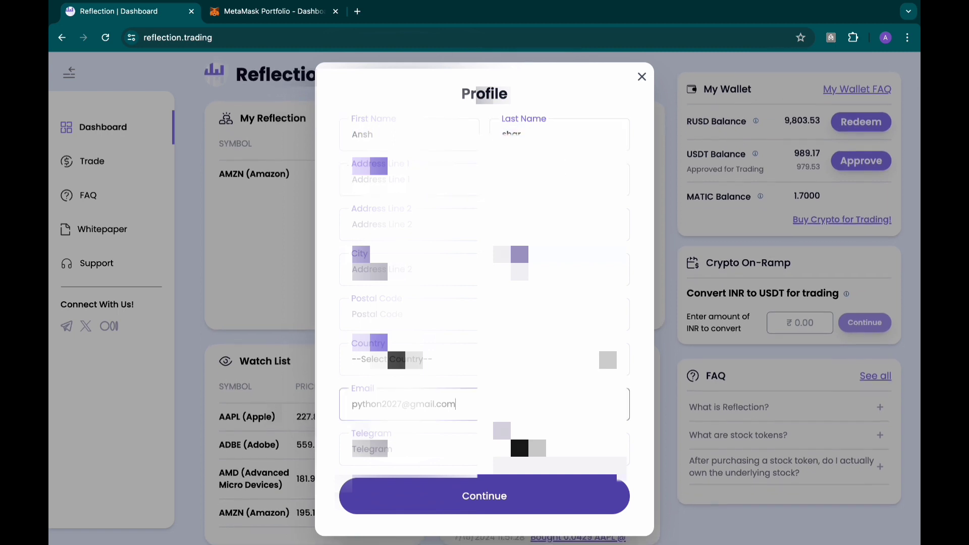
click(561, 449)
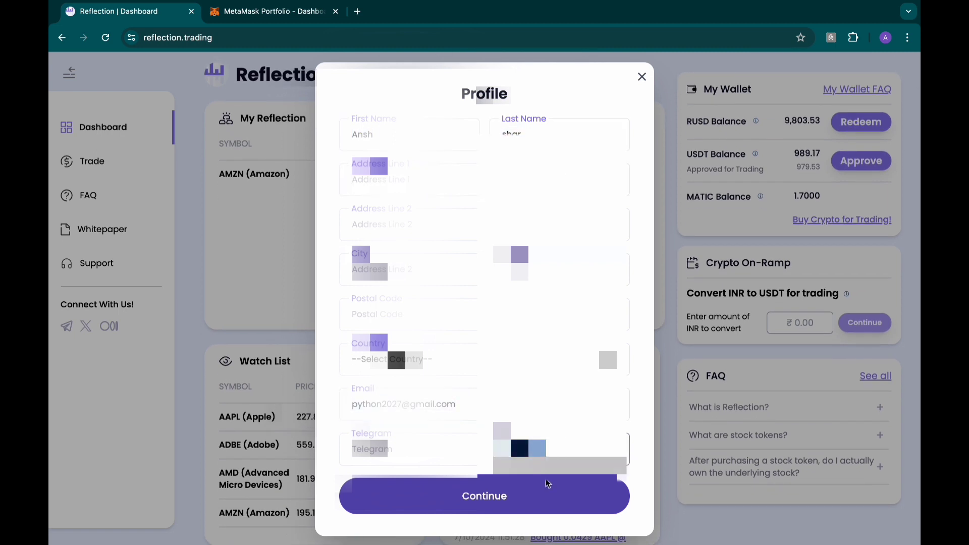
click(567, 502)
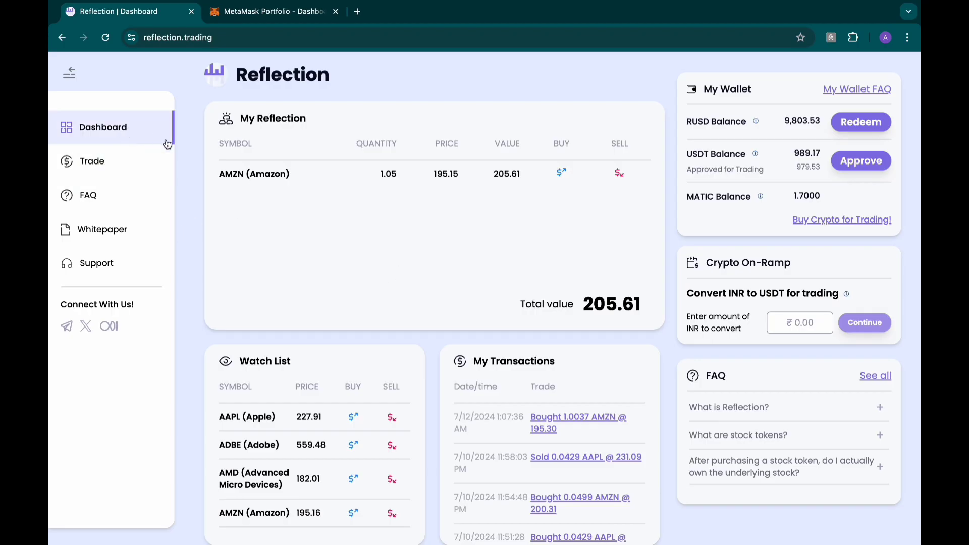
Visit the Trade and FAQ pages, then briefly view the Whitepaper and close it
click(115, 168)
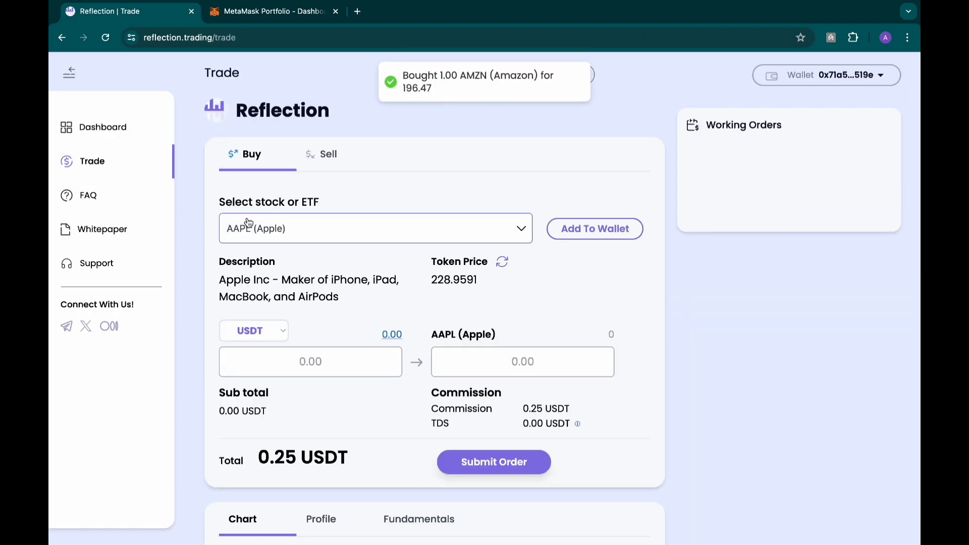
click(118, 198)
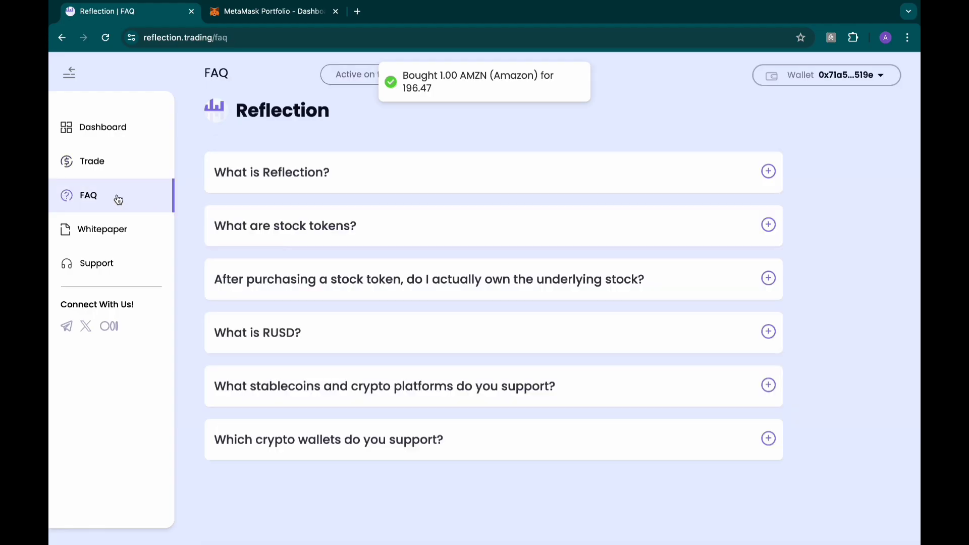
click(118, 235)
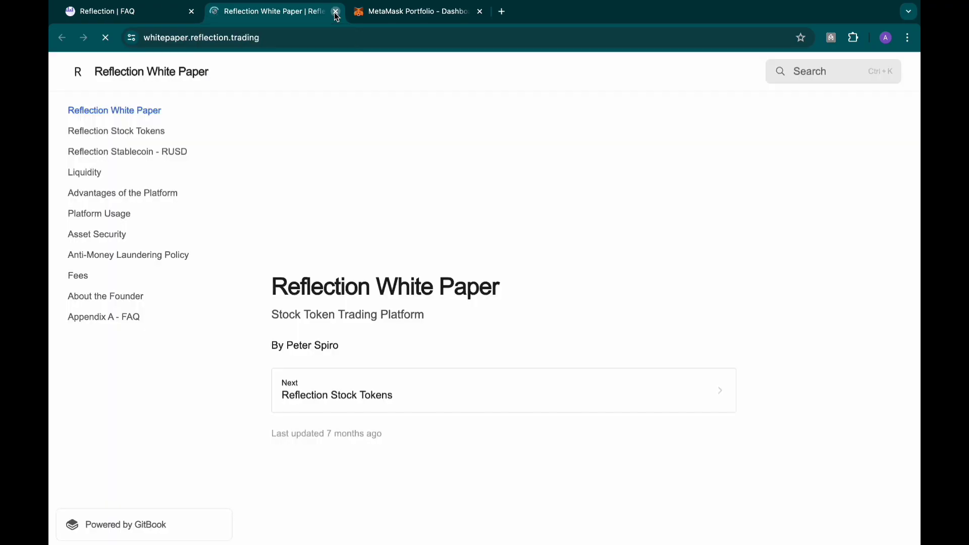
click(336, 12)
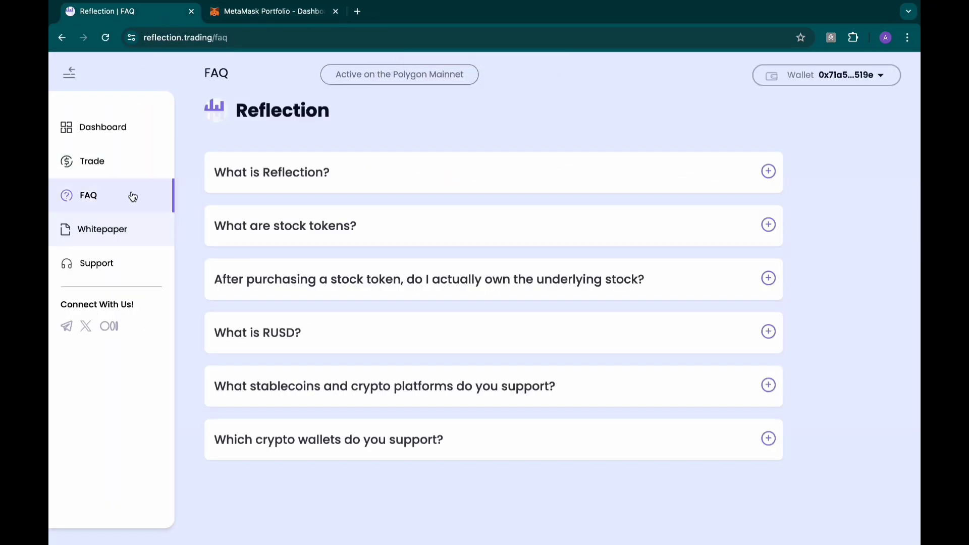
Reopen the Reflection White Paper and view its Stock Tokens, Stablecoin - RUSD and Liquidity sections
click(78, 231)
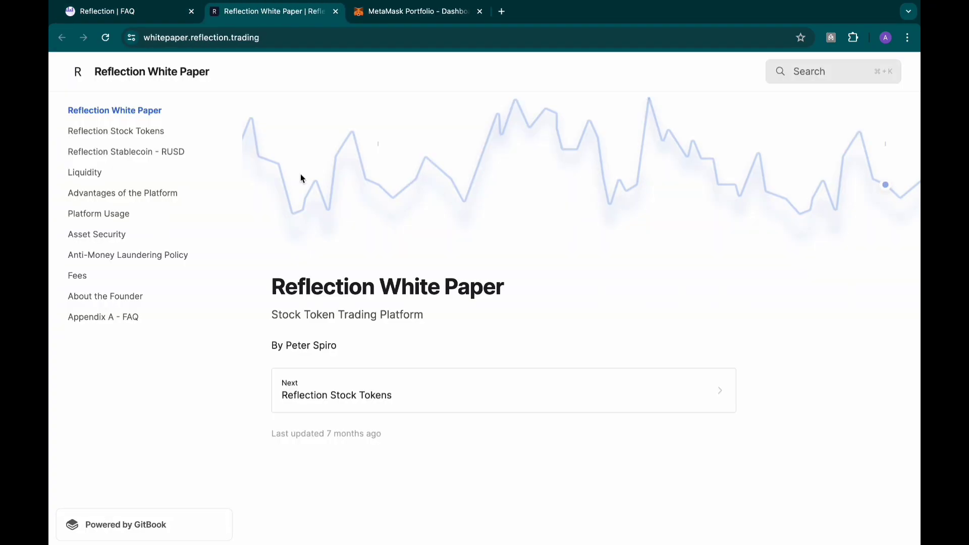
click(146, 141)
click(136, 160)
click(123, 176)
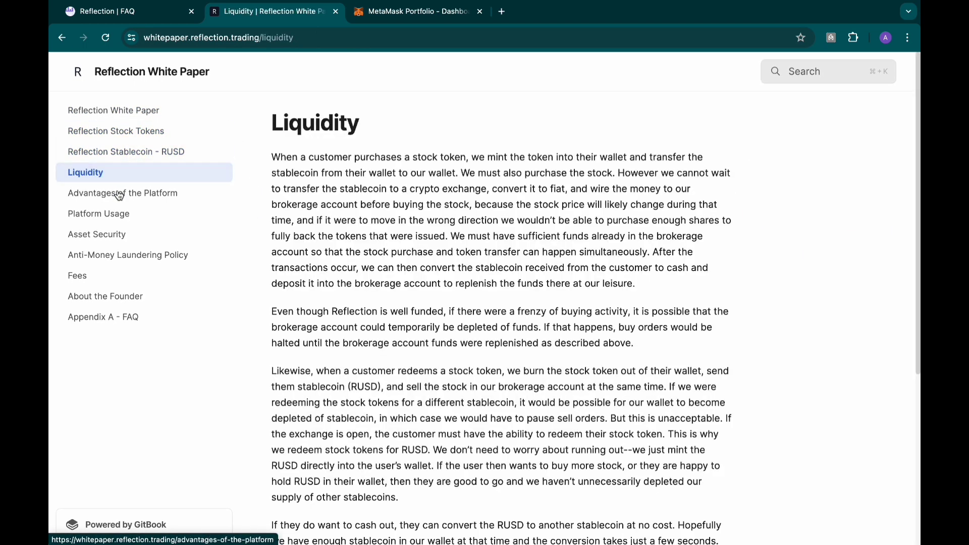
Read through the white paper's Advantages of the Platform and Platform Usage sections, then return to its opening page
click(119, 196)
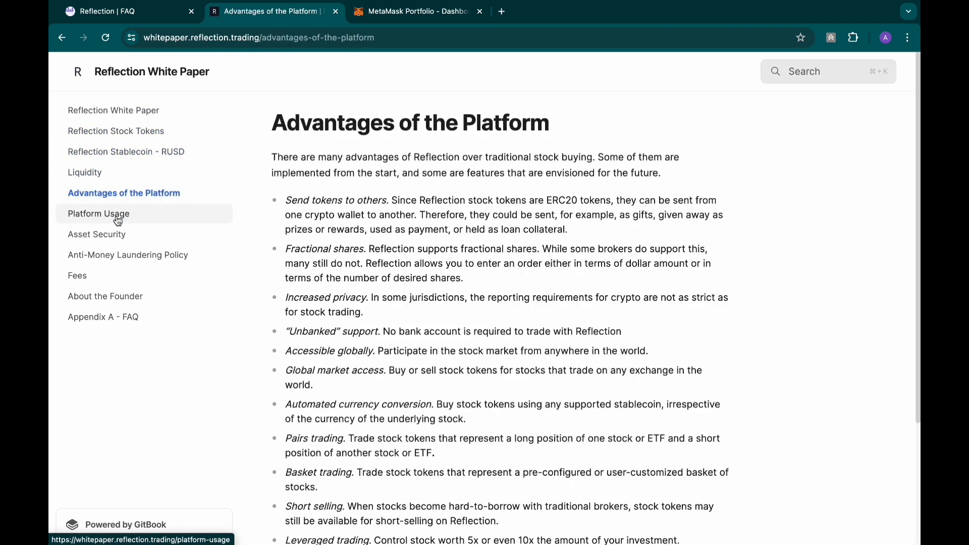
scroll(468, 437, down, 10)
scroll(468, 437, up, 10)
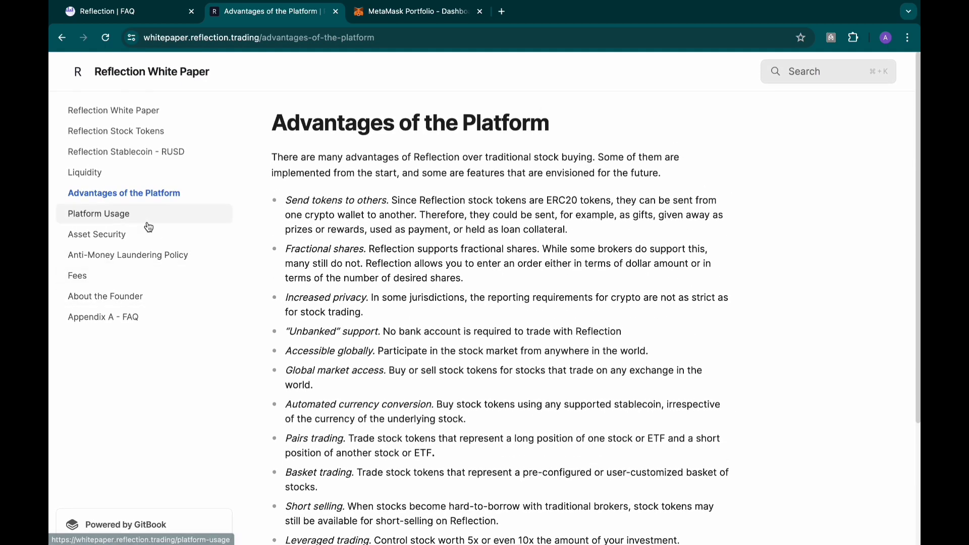
click(148, 223)
scroll(363, 373, down, 15)
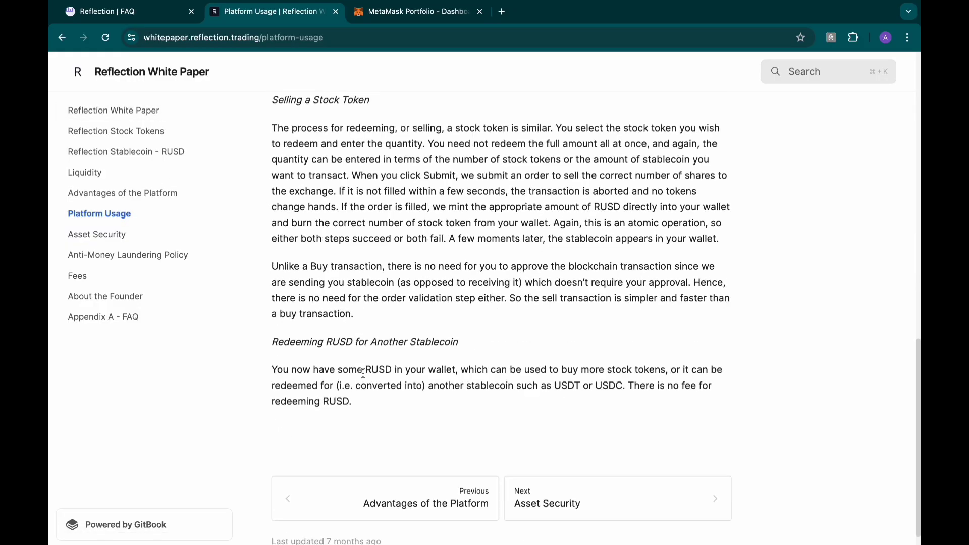
scroll(363, 374, up, 15)
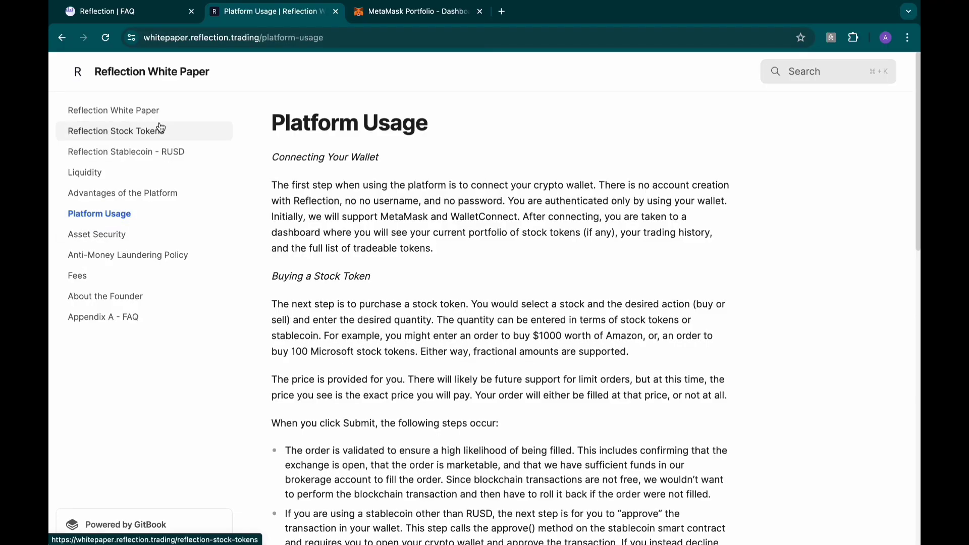
click(141, 110)
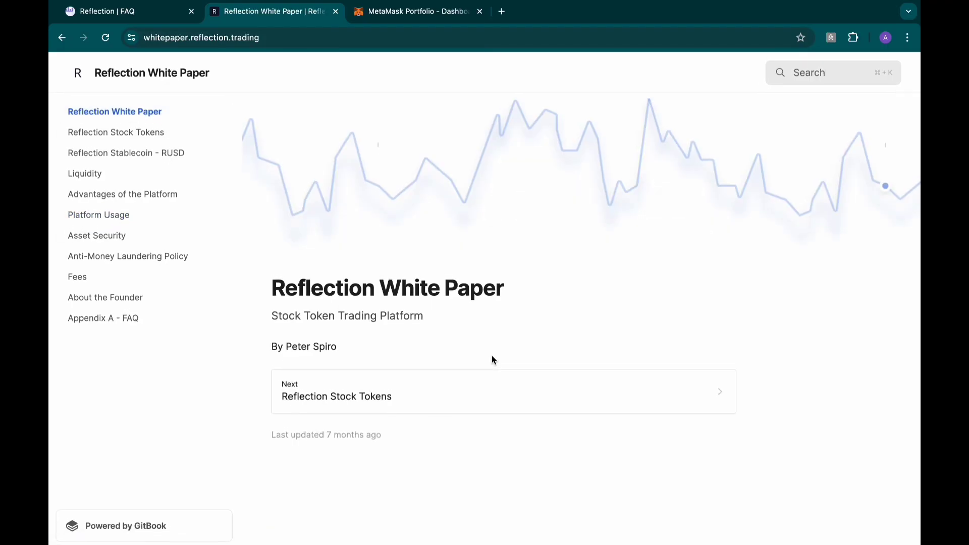
Return to the Reflection site, view the platform's X profile from the Connect With Us links, and close it
click(121, 14)
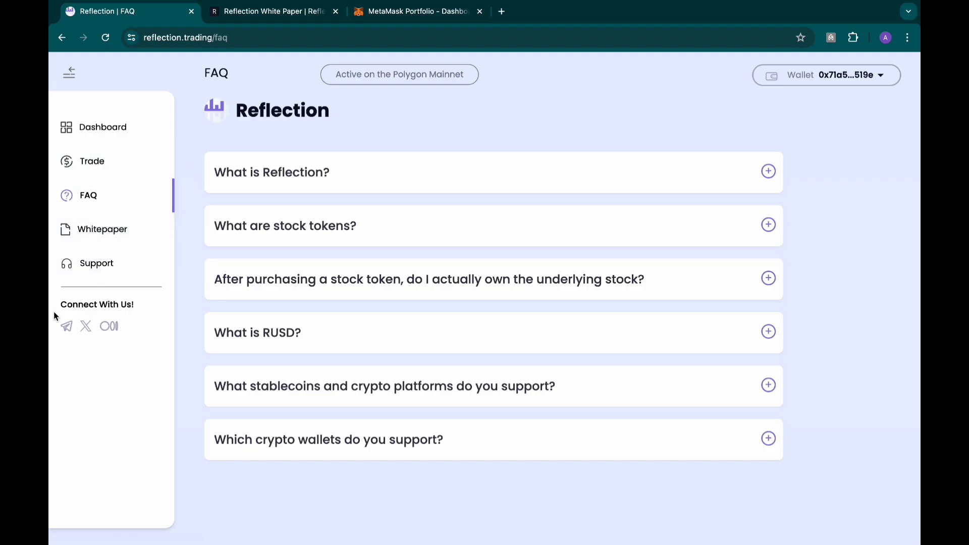
drag(57, 310, 186, 320)
click(112, 338)
click(86, 333)
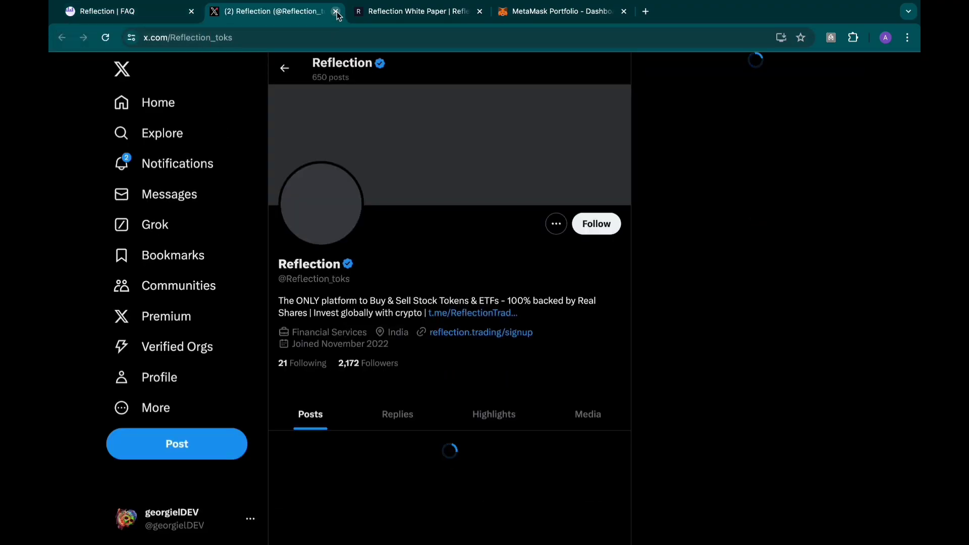
click(336, 11)
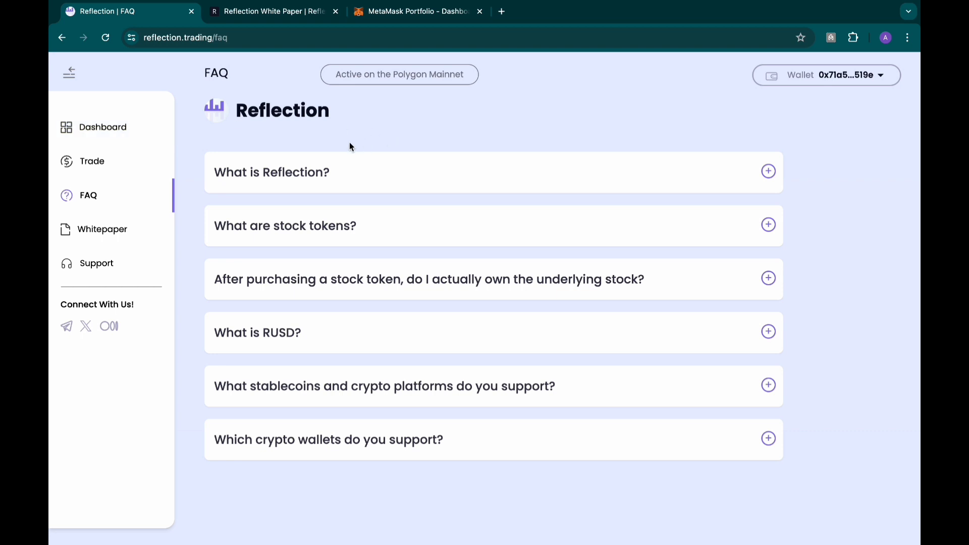
Return to the dashboard and browse the stocks and ETFs in the Watch List
key(alt+Left)
scroll(416, 343, down, 1)
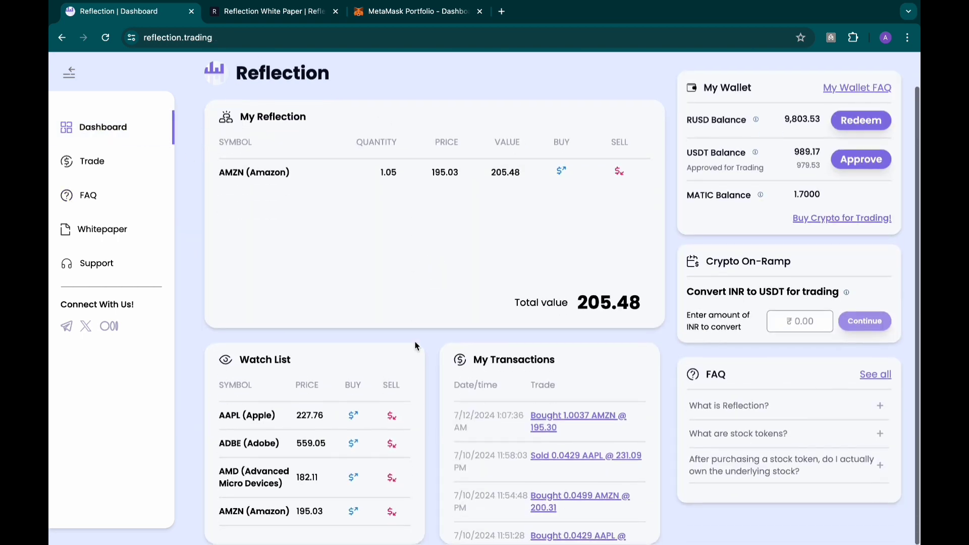
scroll(365, 444, down, 8)
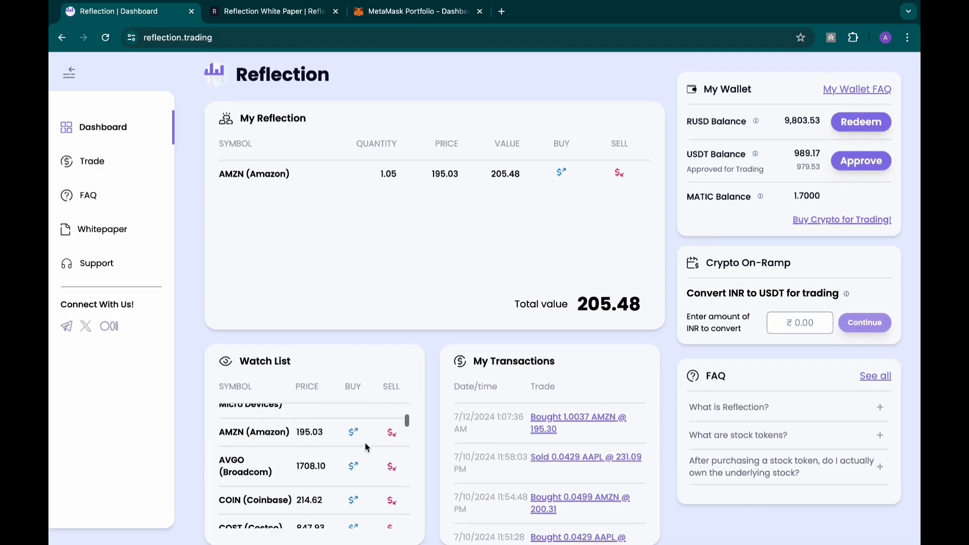
scroll(366, 445, down, 10)
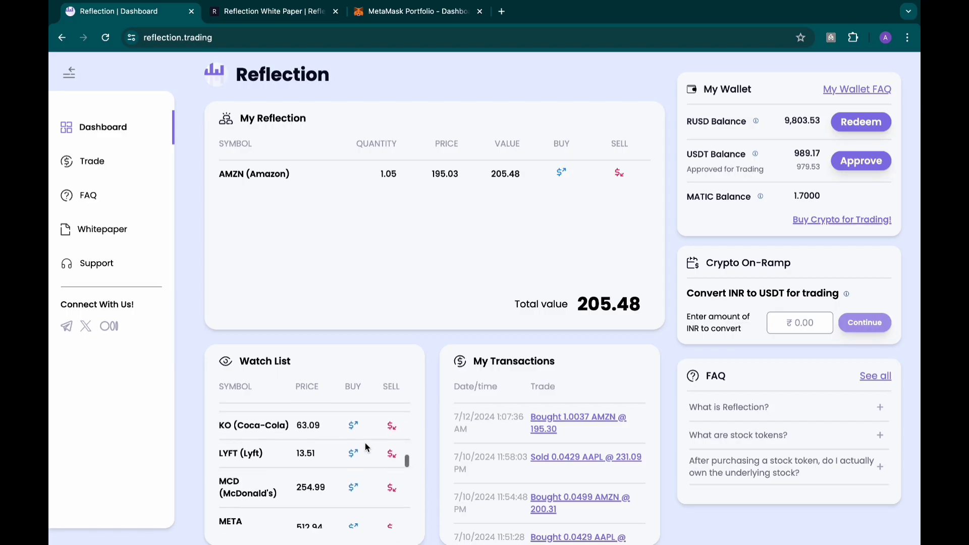
scroll(366, 443, up, 10)
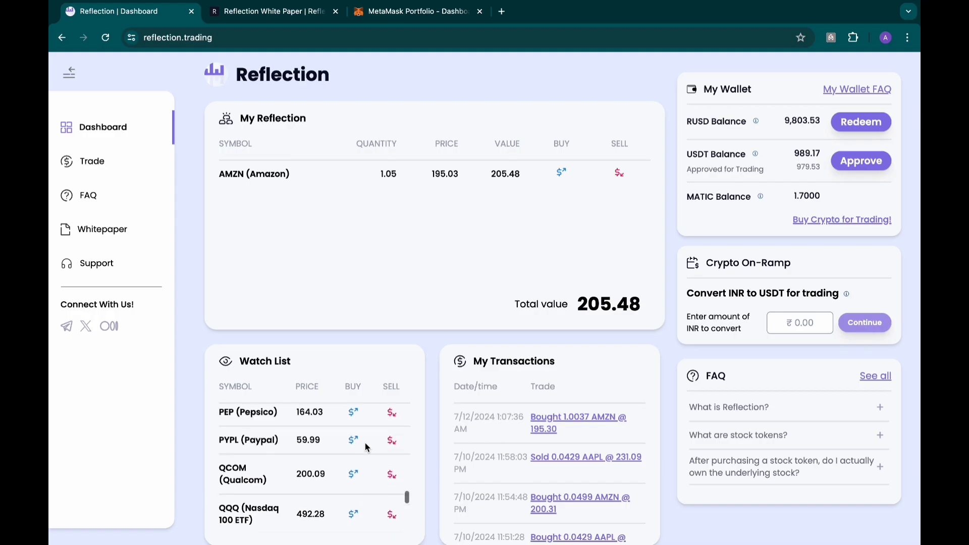
scroll(366, 447, up, 5)
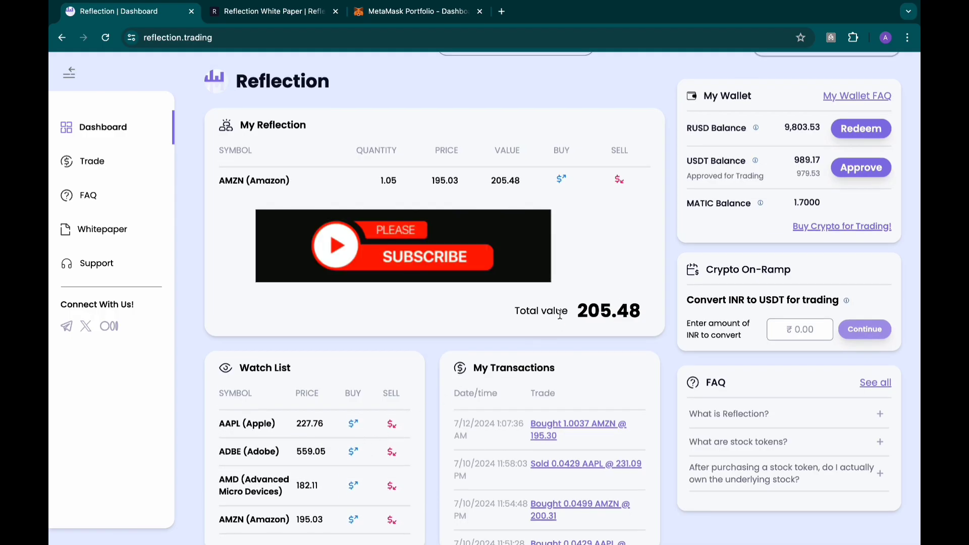
Examine the My Reflection holdings: the total value, the AMZN (Amazon) row and the buy and sell columns
drag(572, 311, 654, 313)
click(588, 278)
drag(220, 176, 684, 199)
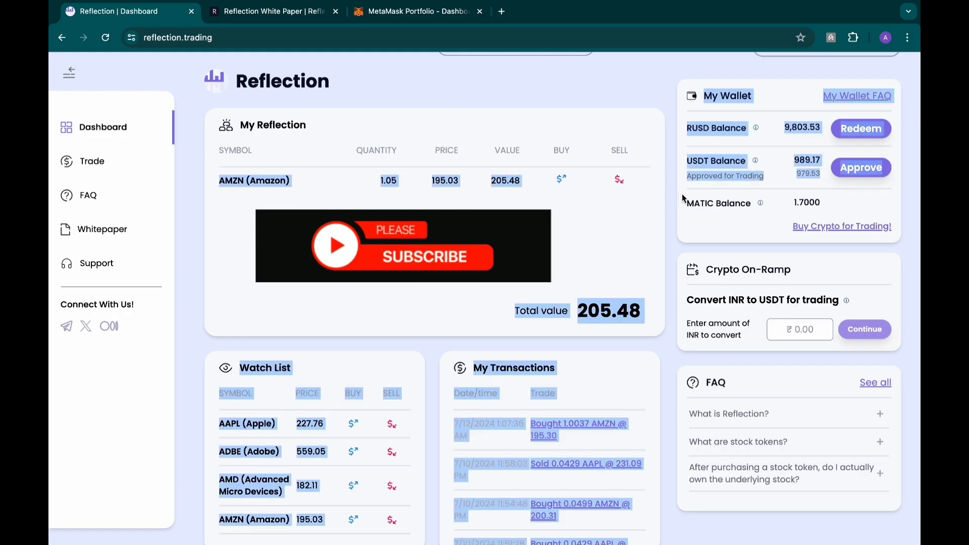
click(578, 204)
drag(555, 149, 637, 150)
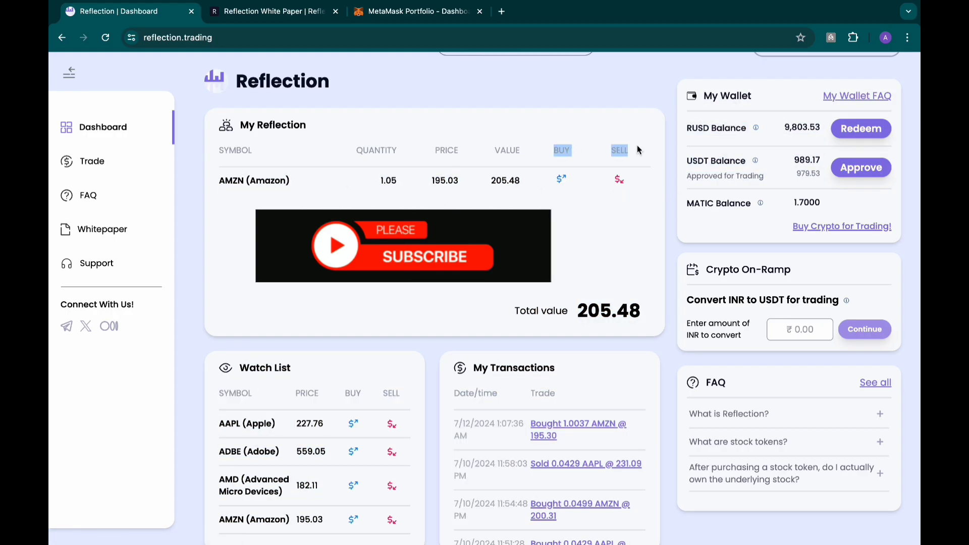
click(622, 209)
scroll(626, 251, down, 1)
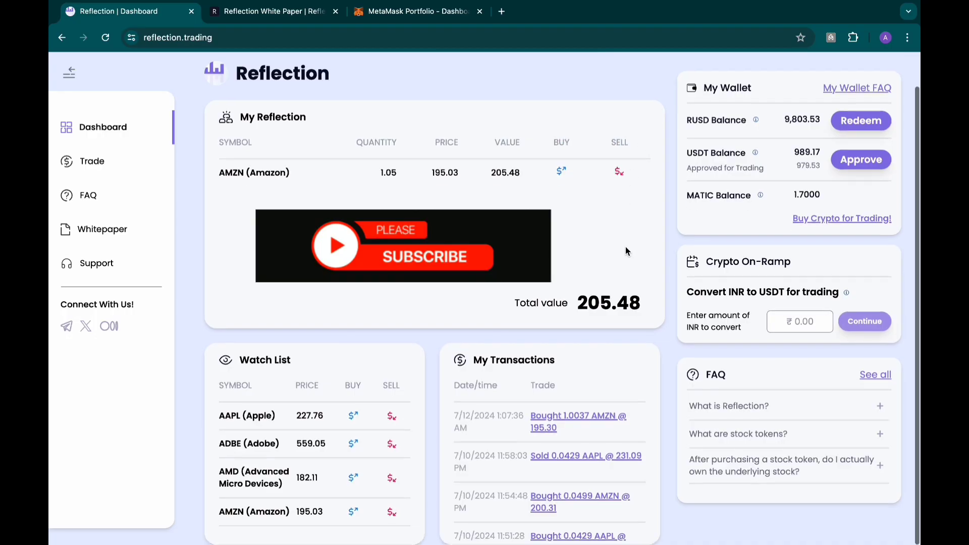
Go to the Trade page and compare the Sell and Buy order forms, ending on Buy
click(92, 162)
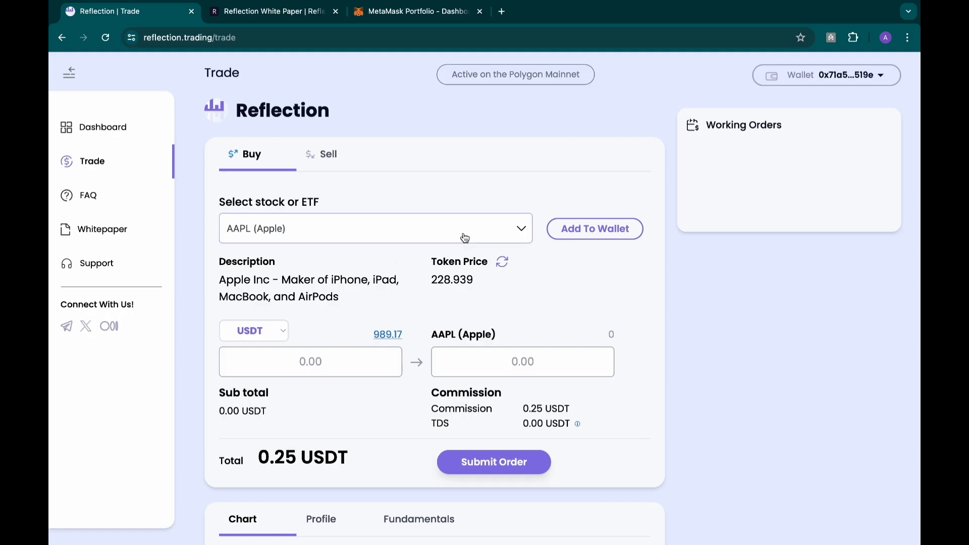
scroll(414, 187, down, 1)
scroll(413, 187, up, 1)
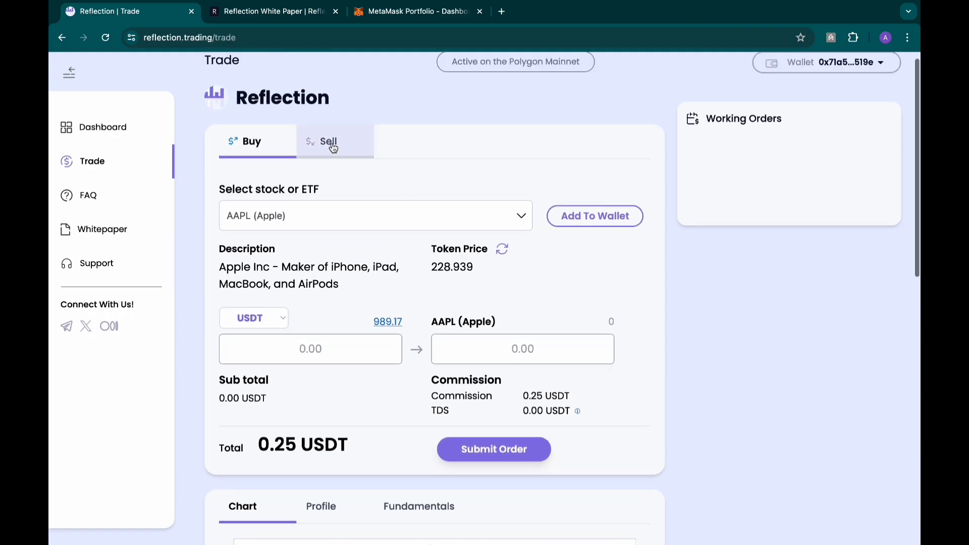
click(329, 152)
click(269, 159)
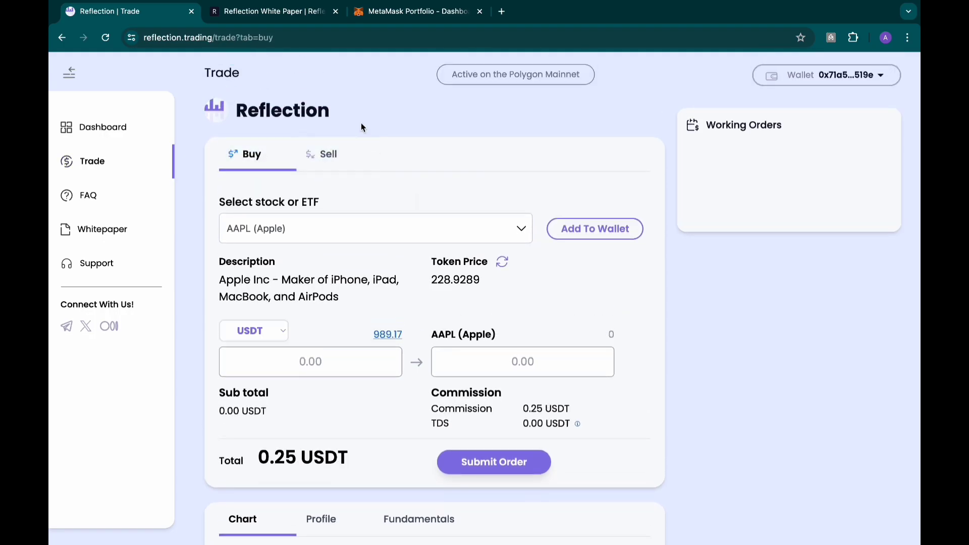
Examine the AAPL price chart below the buy form at different zoom levels and return to the order form
scroll(577, 167, down, 5)
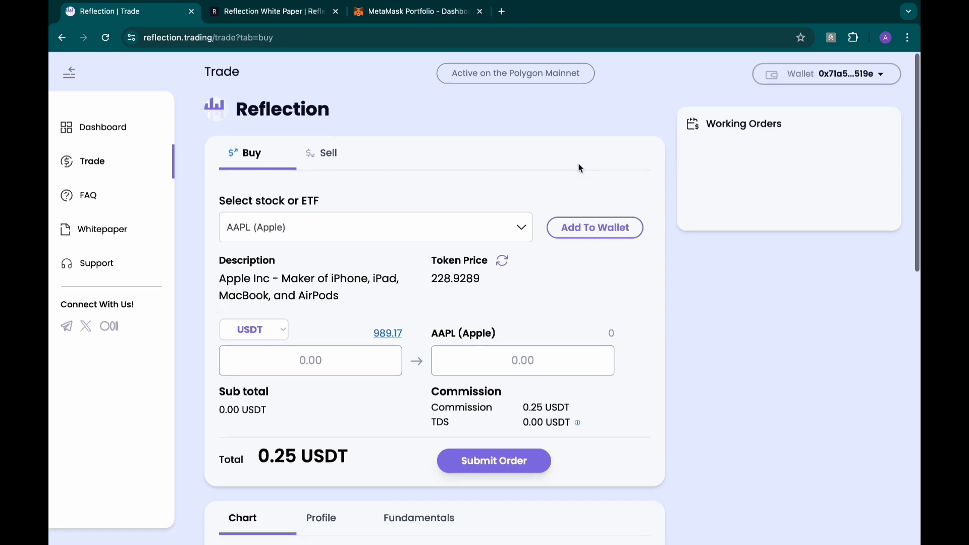
scroll(570, 222, down, 6)
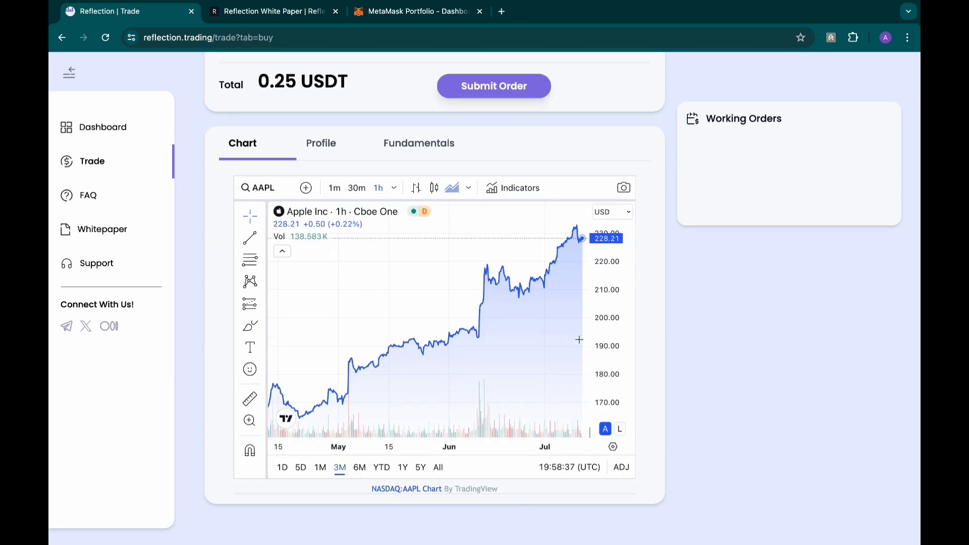
scroll(537, 339, down, 5)
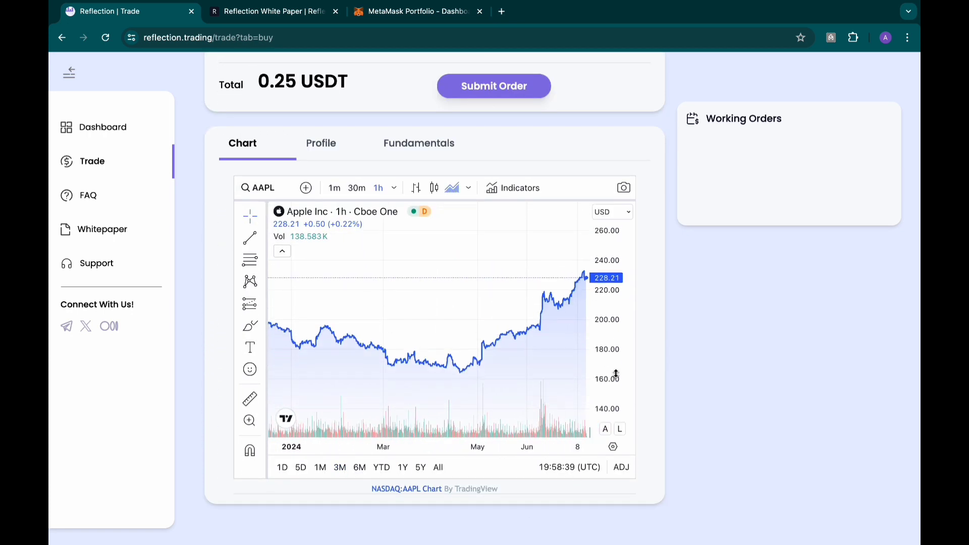
scroll(455, 308, up, 5)
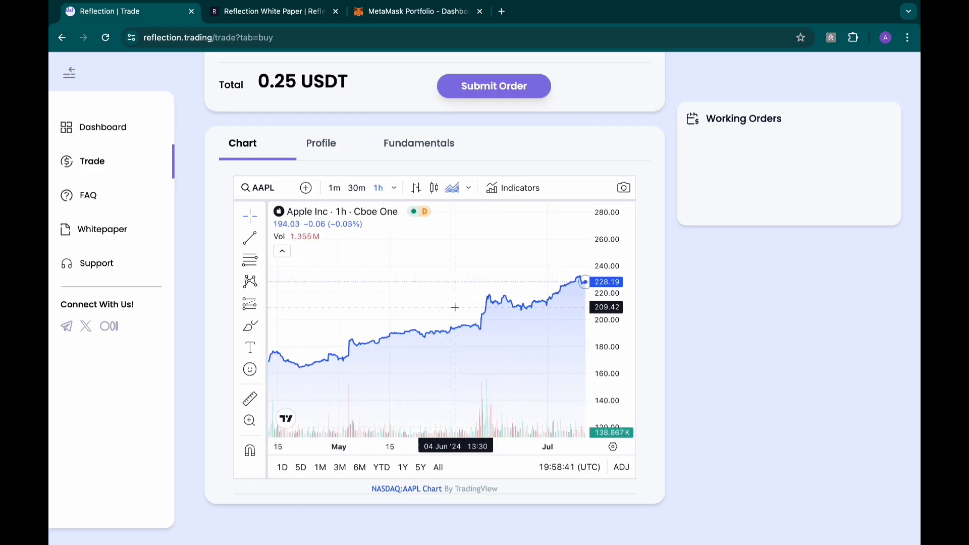
drag(619, 263, 676, 247)
scroll(677, 246, up, 7)
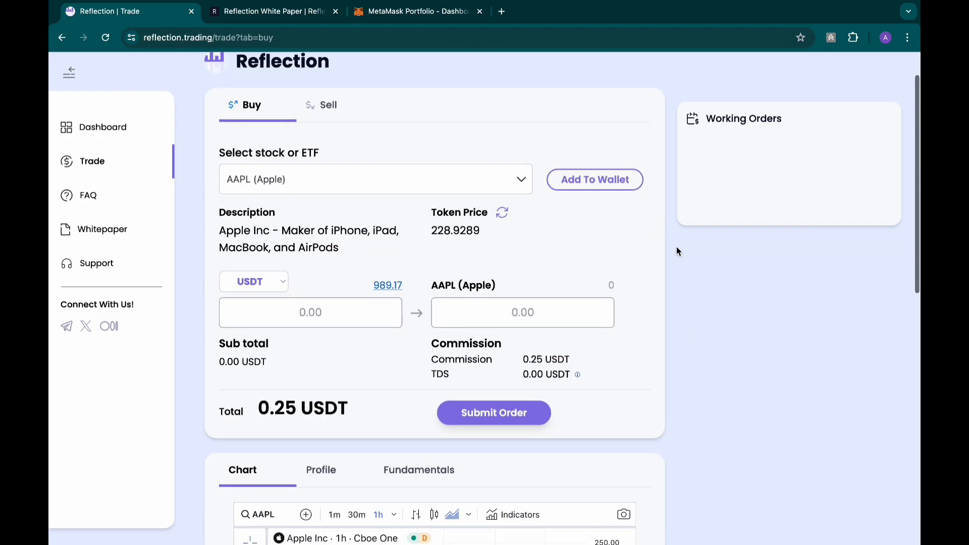
Browse the stock and ETF list in the buy form, selecting AVGO (Broadcom) first and ADBE (Adobe) after it
scroll(522, 227, up, 2)
click(519, 227)
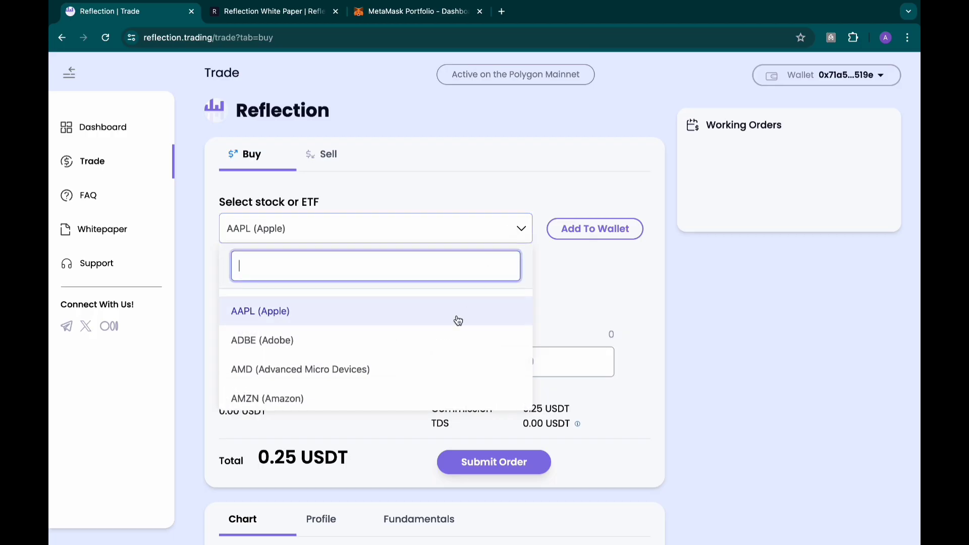
scroll(454, 347, down, 1)
scroll(434, 333, down, 2)
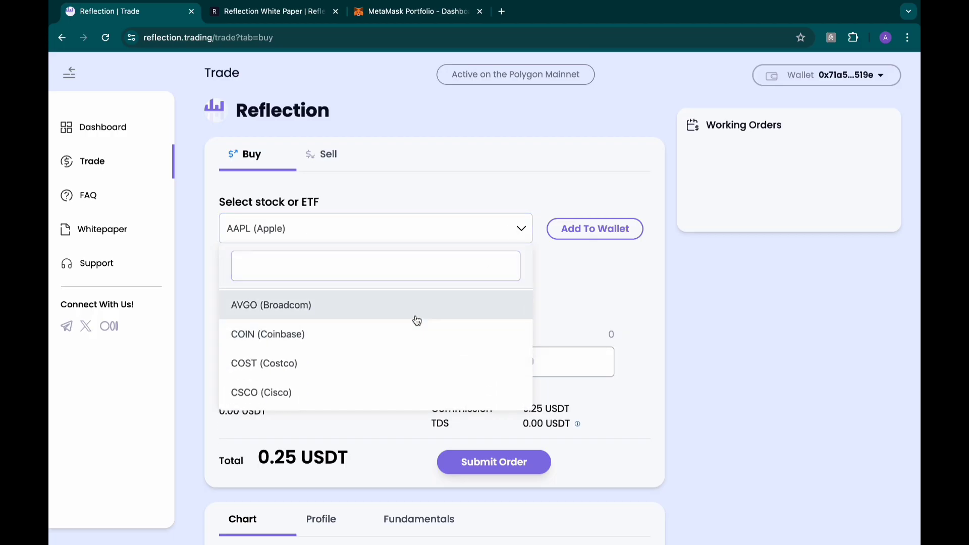
click(417, 318)
click(460, 241)
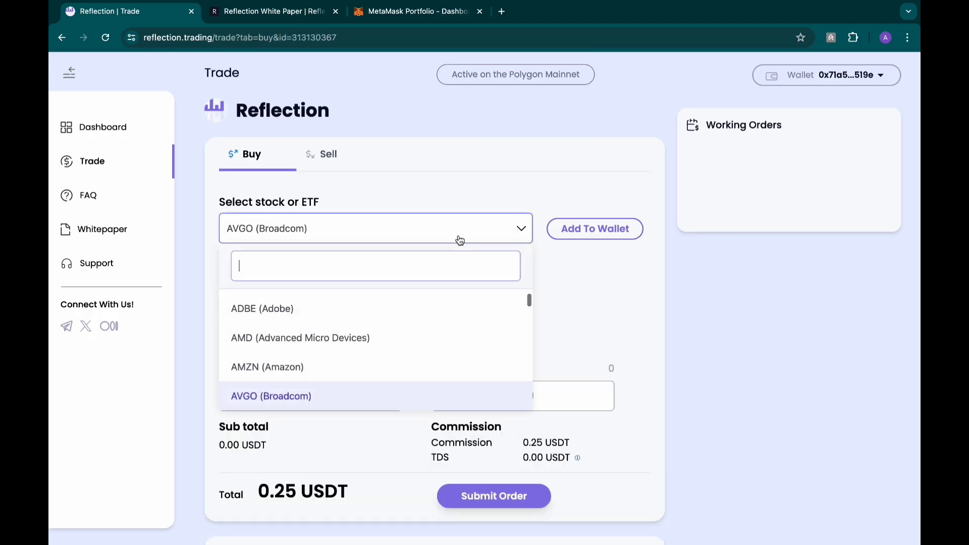
click(416, 318)
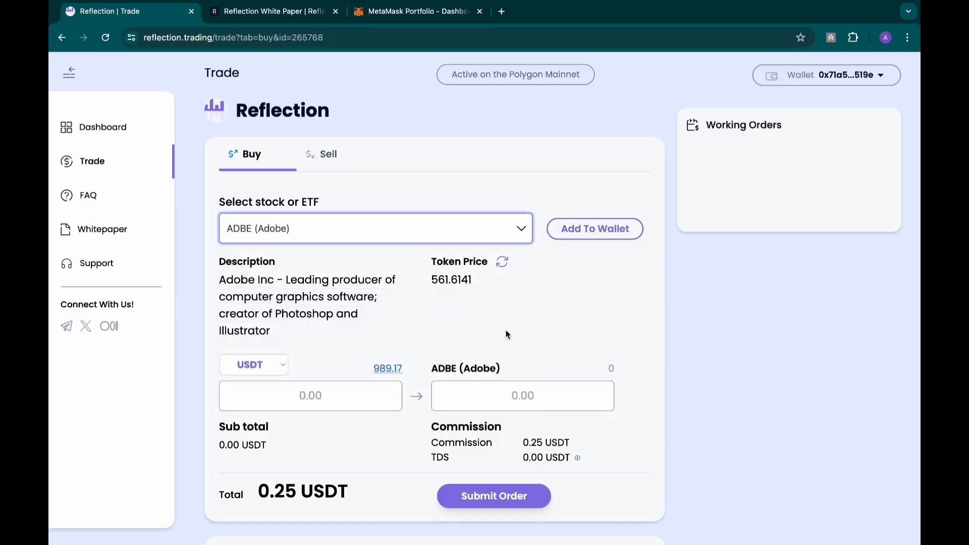
Set the ADBE price chart to a 3-hour interval and look through its price history
scroll(506, 333, down, 8)
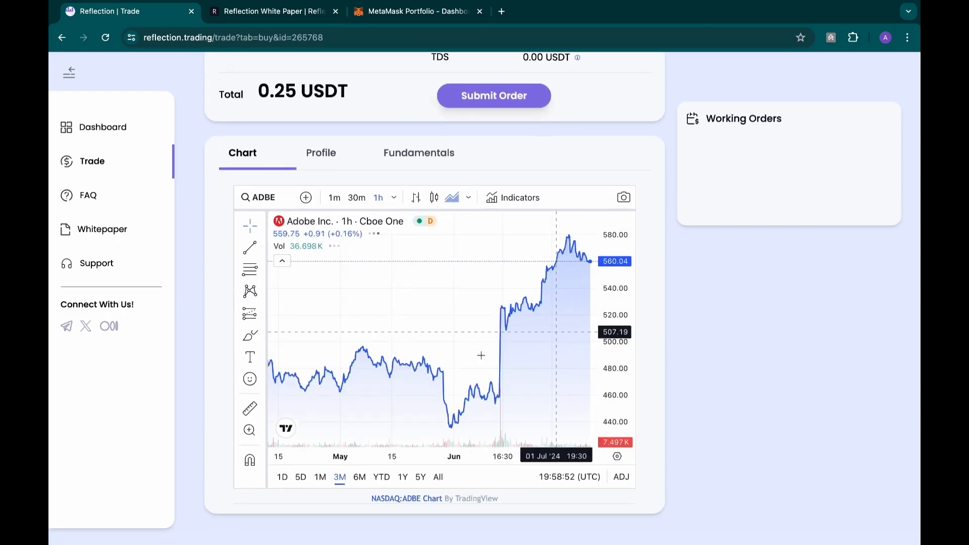
scroll(491, 343, down, 5)
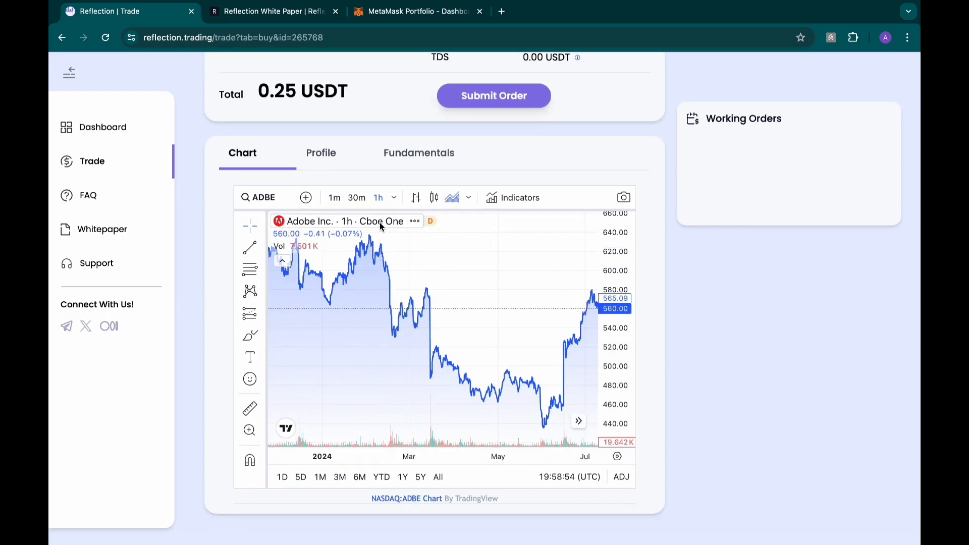
click(394, 198)
click(419, 434)
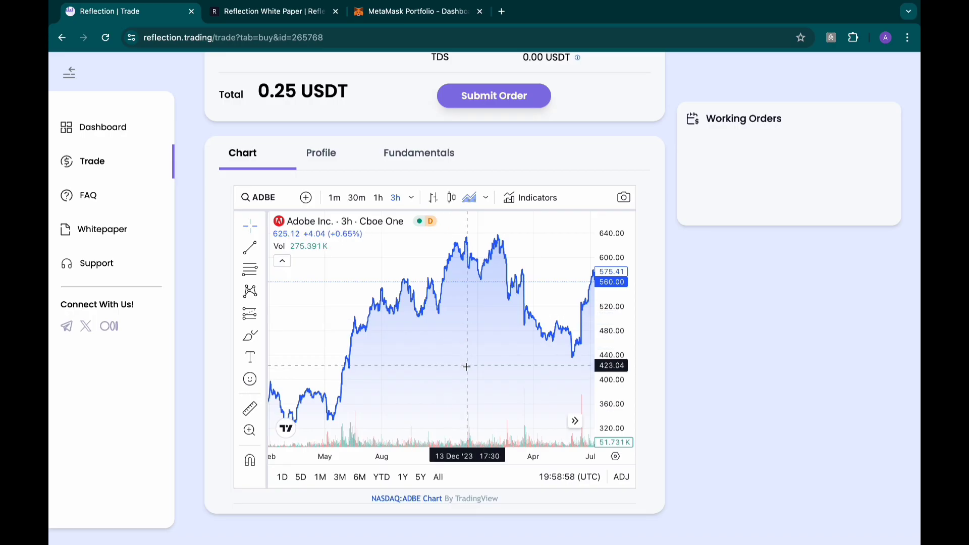
scroll(464, 366, left, 3)
drag(464, 374, 401, 377)
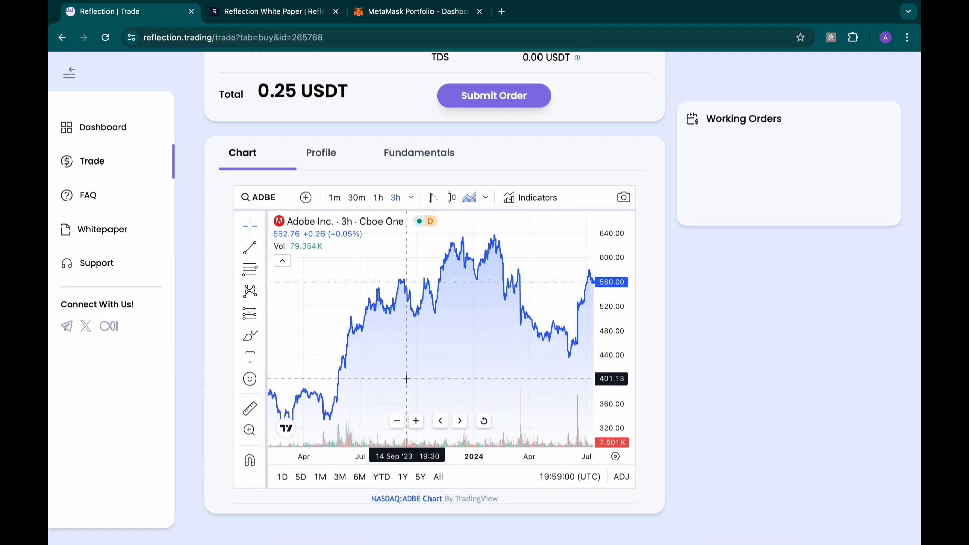
Set the ADBE chart to a 1-month interval, examine its long-term price history and return to the order form
click(414, 196)
scroll(416, 432, down, 3)
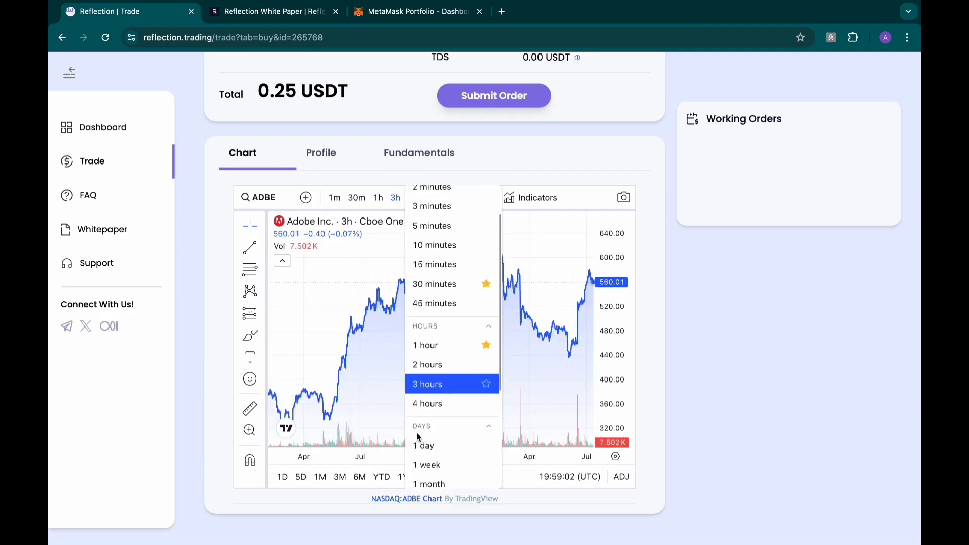
click(434, 417)
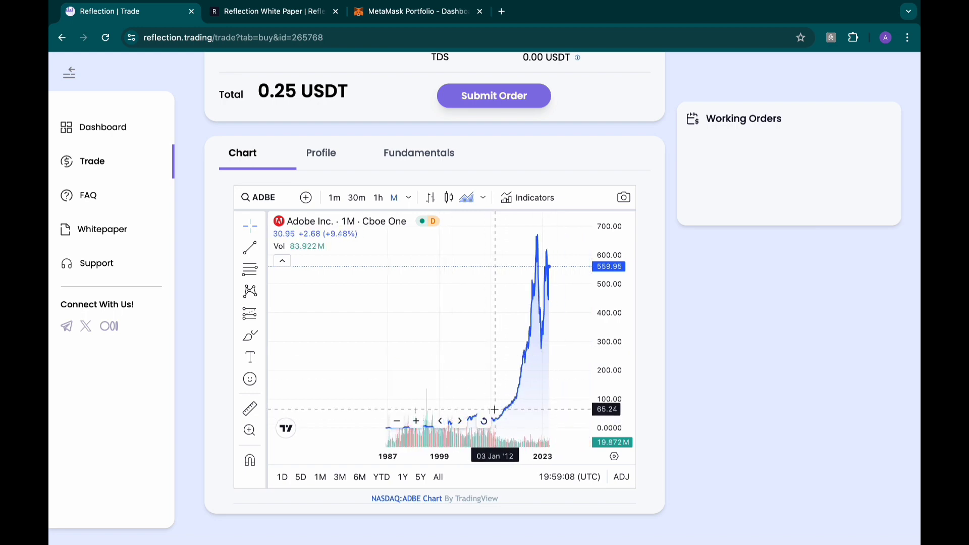
scroll(504, 161, up, 8)
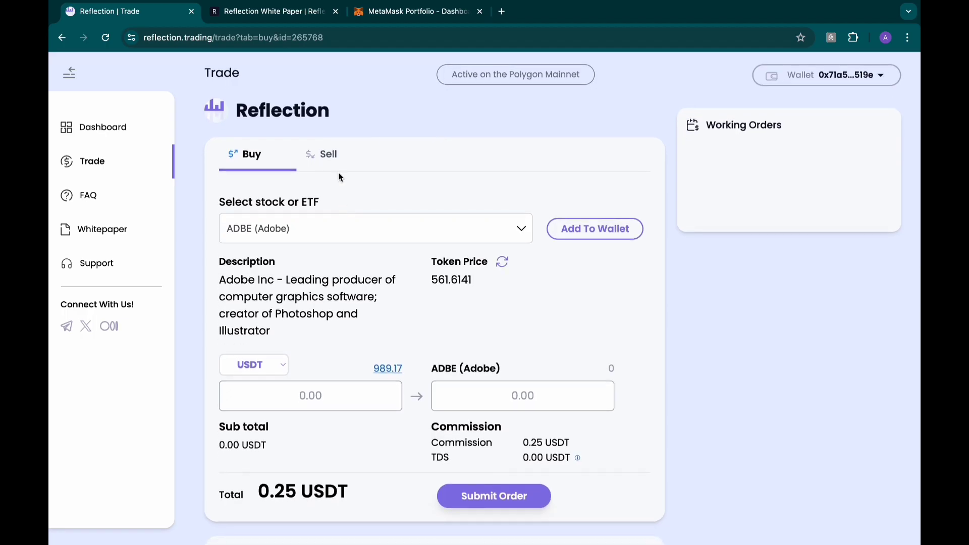
Select AAPL (Apple) as the stock to buy and check its price chart
click(402, 228)
scroll(376, 343, down, 1)
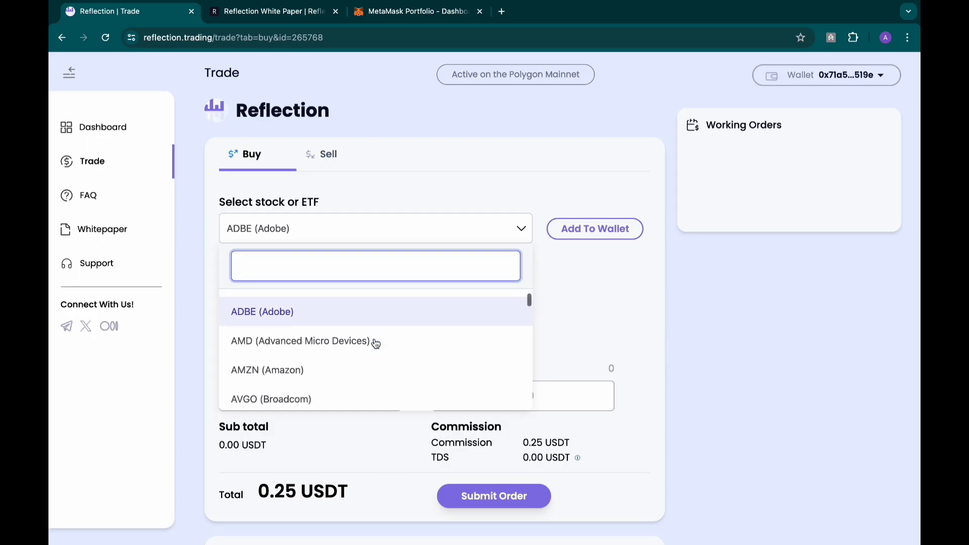
scroll(374, 328, up, 1)
click(372, 305)
scroll(544, 286, down, 8)
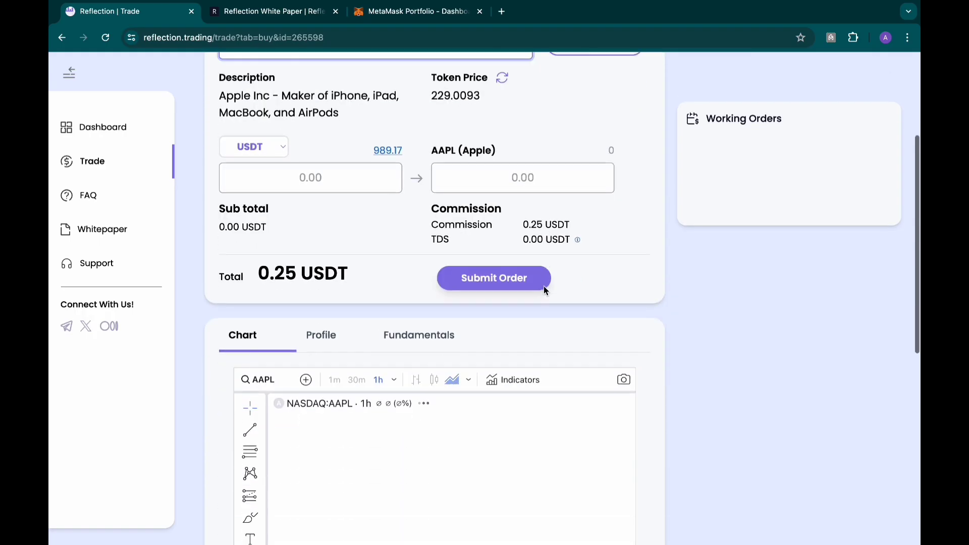
scroll(503, 348, down, 5)
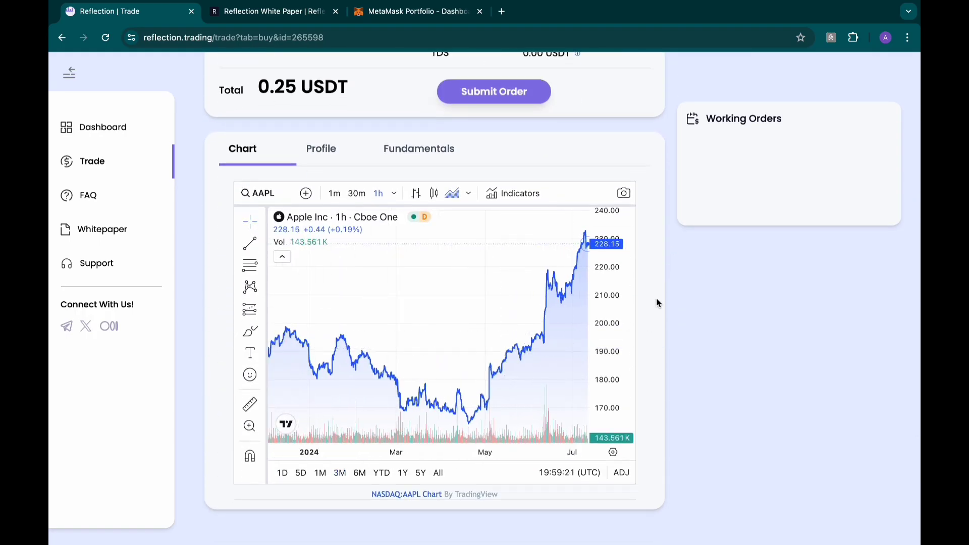
scroll(657, 298, up, 8)
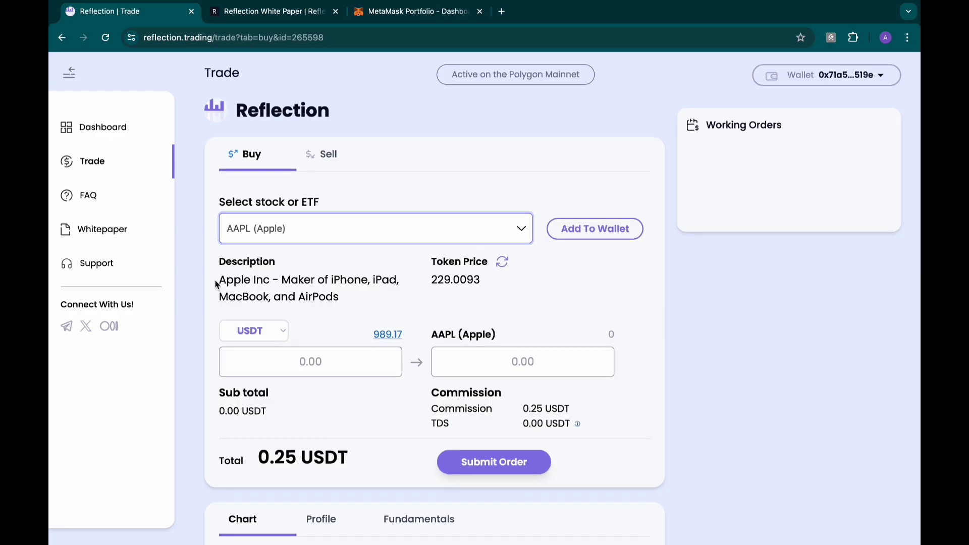
Examine Apple's company description and token price, comparing the price with the AAPL chart below the order form
drag(219, 281, 414, 303)
click(411, 304)
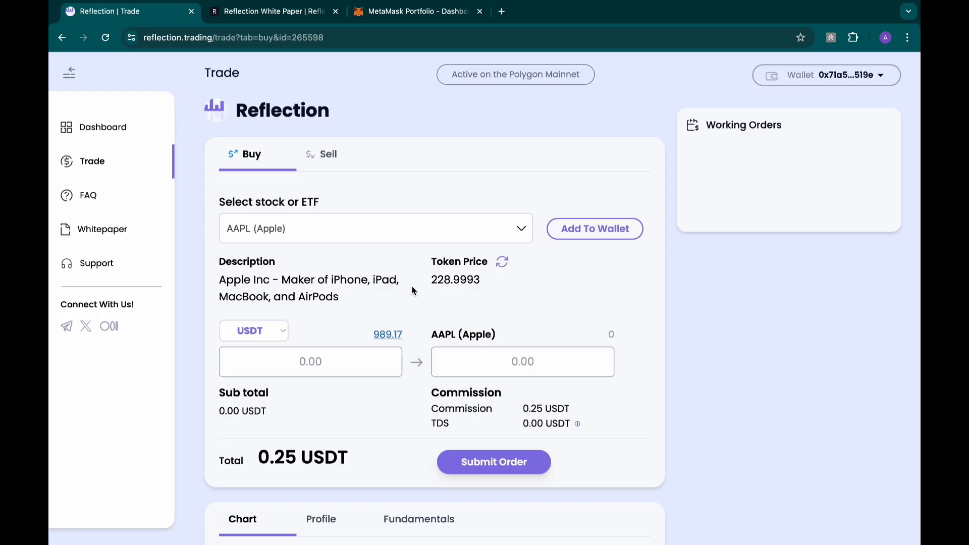
drag(423, 283, 498, 283)
click(497, 282)
scroll(498, 282, down, 3)
scroll(642, 274, down, 5)
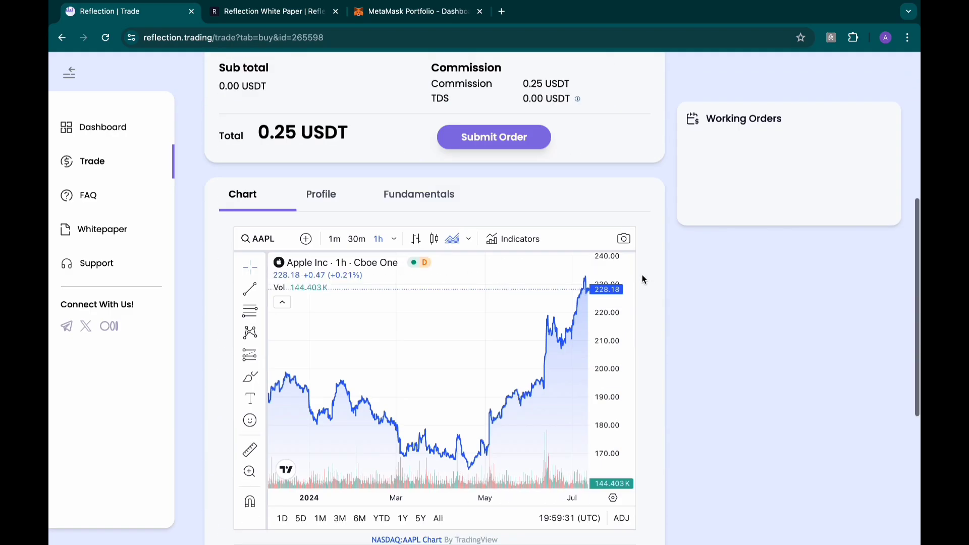
scroll(652, 272, up, 8)
scroll(649, 278, down, 4)
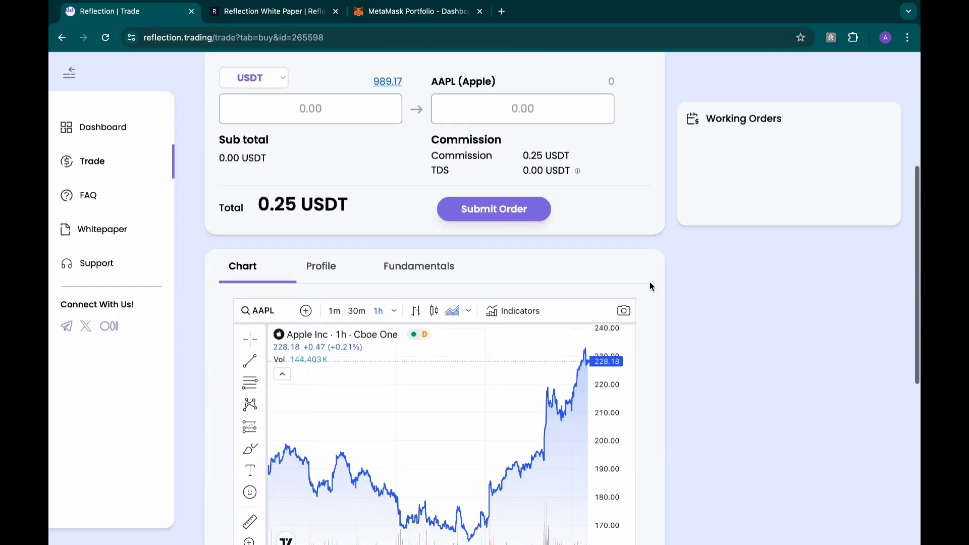
scroll(661, 243, up, 4)
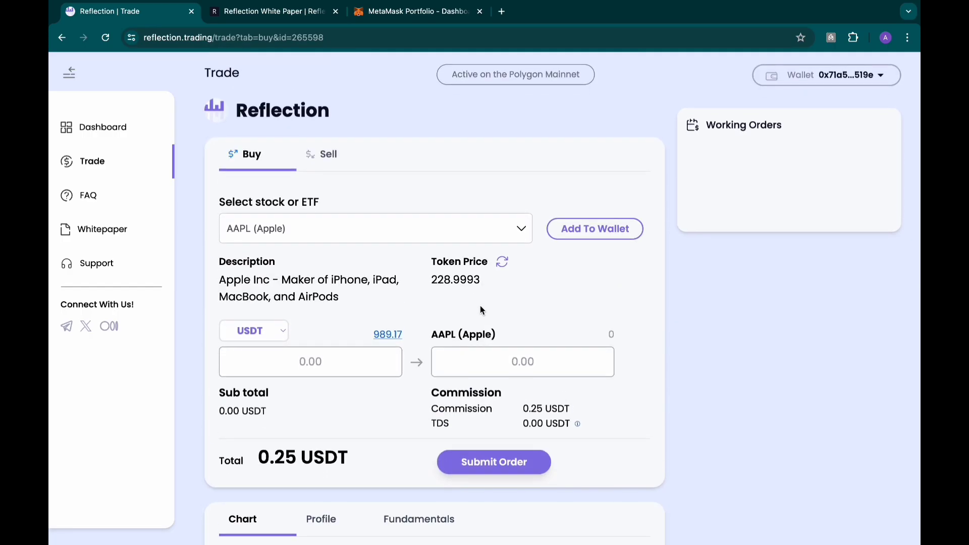
Switch the payment currency to RUSD and back to USDT, and fill the order with the full available USDT balance
click(279, 340)
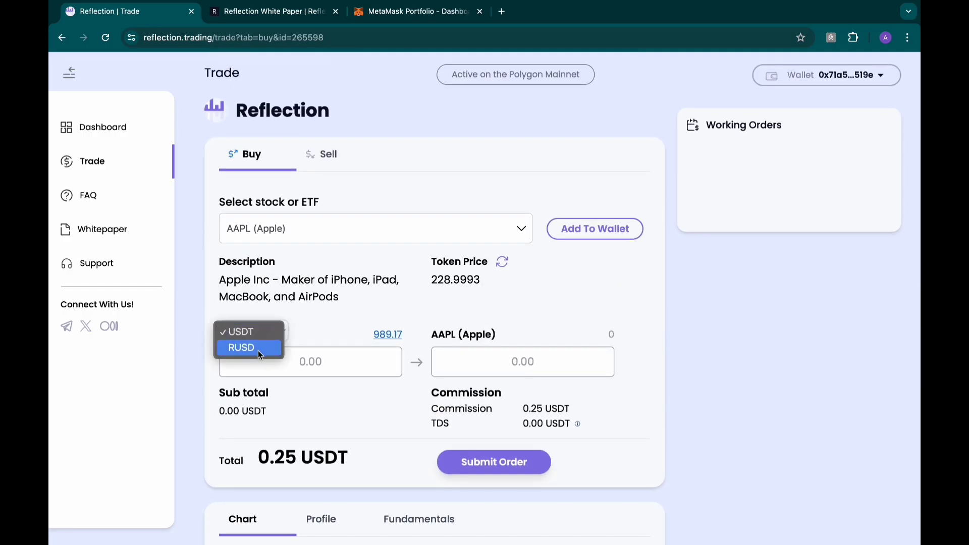
click(258, 350)
click(268, 326)
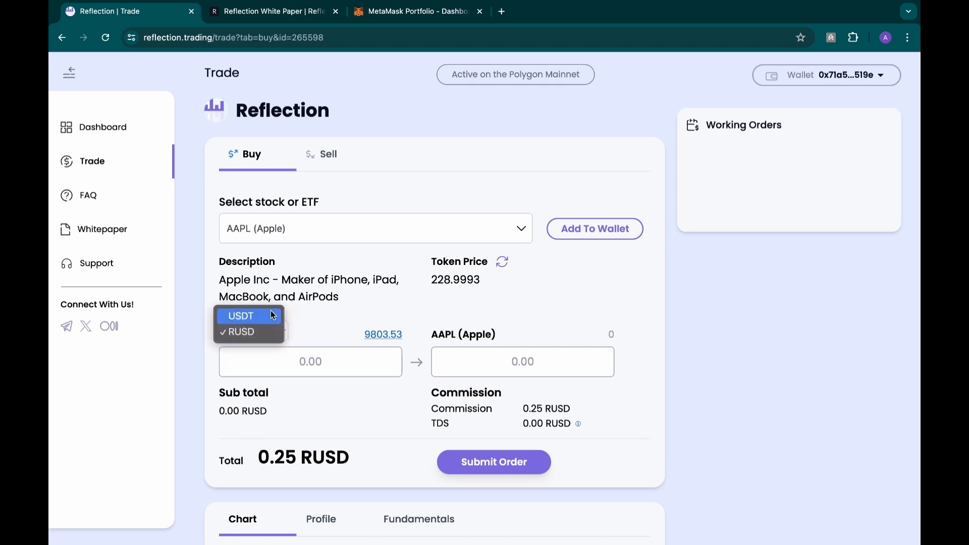
click(242, 314)
click(387, 335)
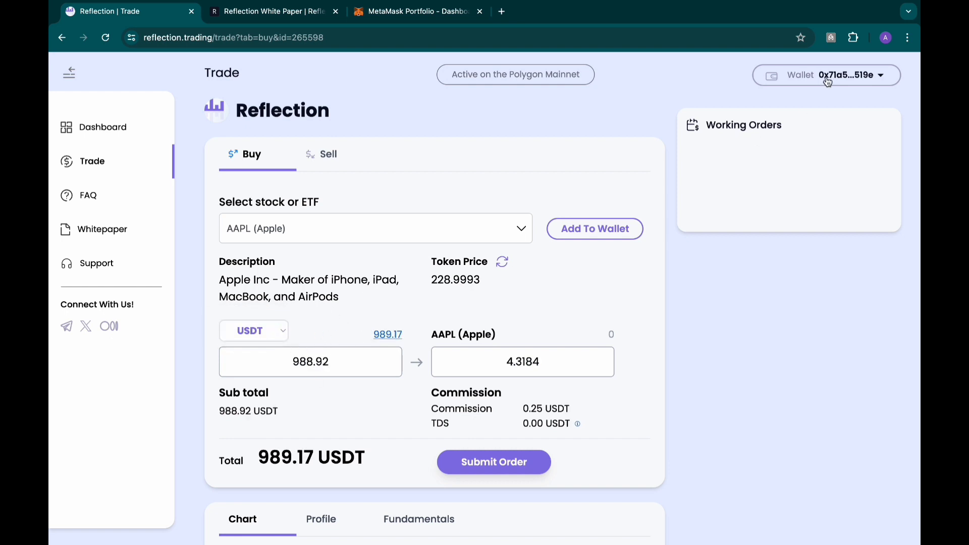
Check the USDT balance in the MetaMask wallet and close the wallet
click(853, 37)
click(753, 152)
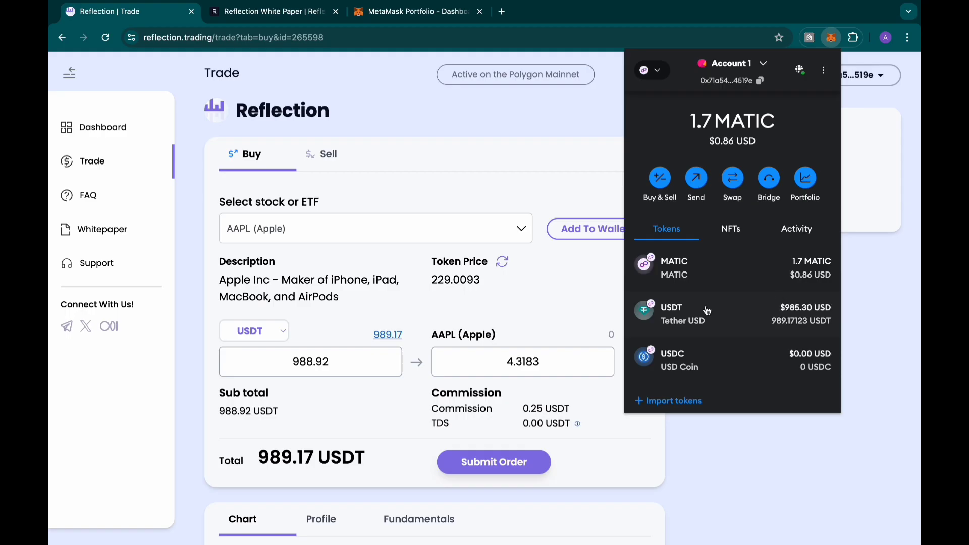
click(566, 273)
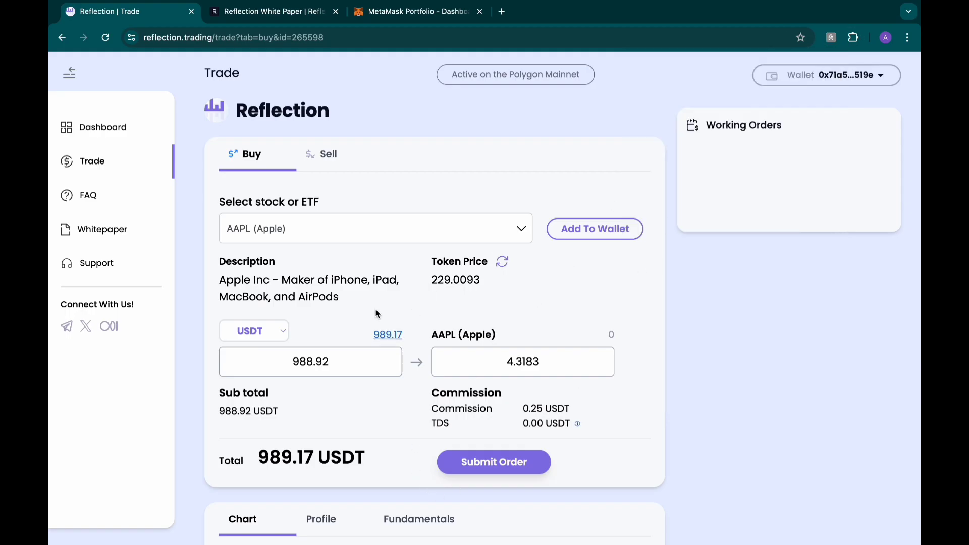
Change the payment currency to RUSD and fill the order with the full available RUSD balance
click(256, 331)
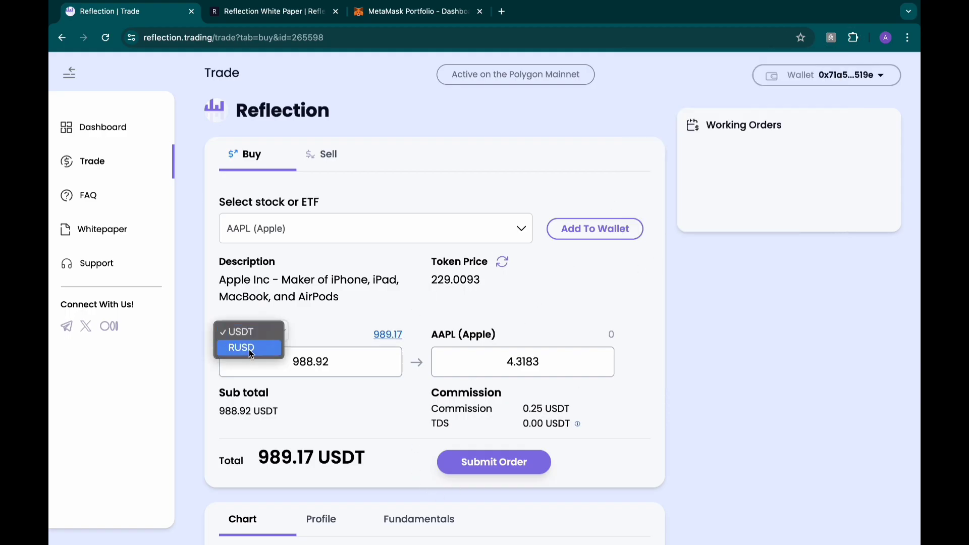
click(251, 348)
click(373, 336)
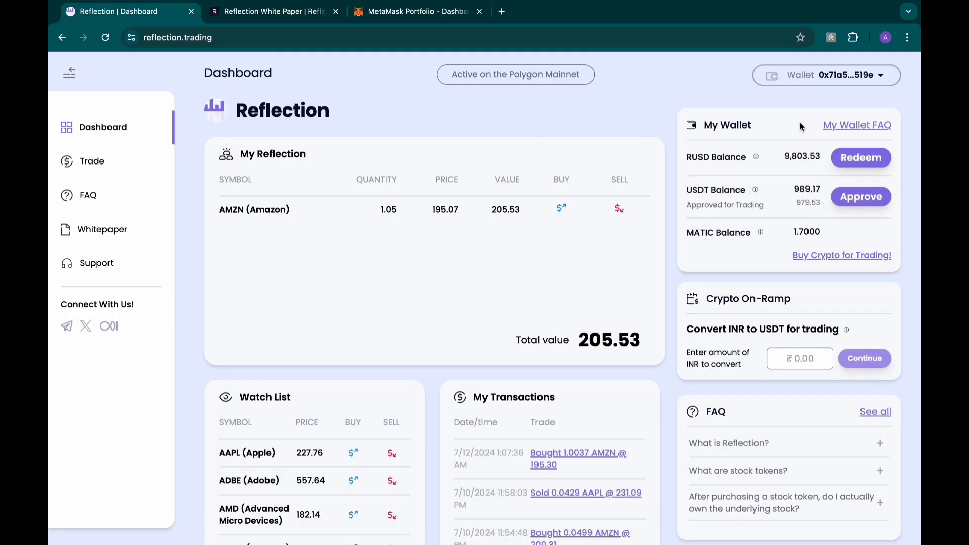
Go to the dashboard and examine the RUSD balance in My Wallet
drag(782, 161, 725, 162)
drag(680, 157, 831, 164)
click(795, 180)
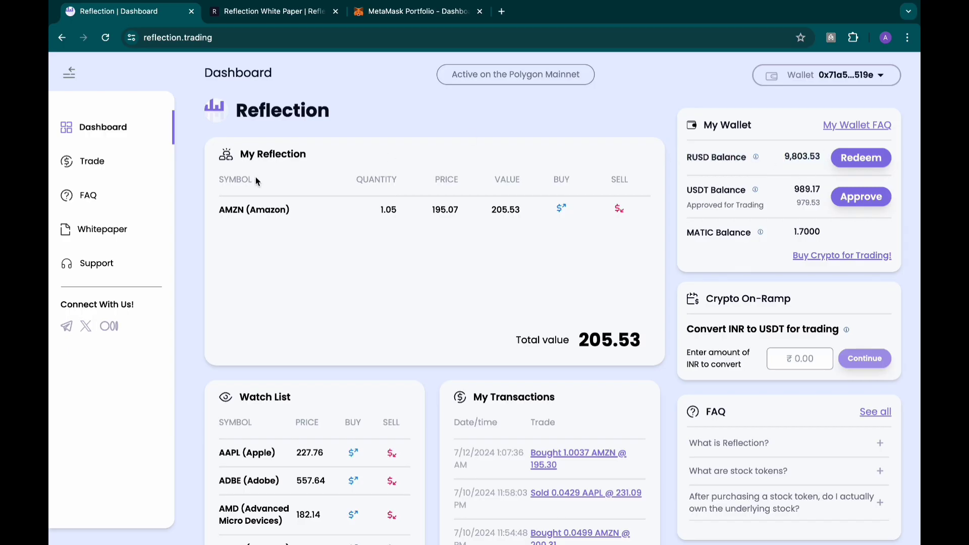
Return to the Trade page and select ADBE (Adobe) as the stock to buy
click(114, 159)
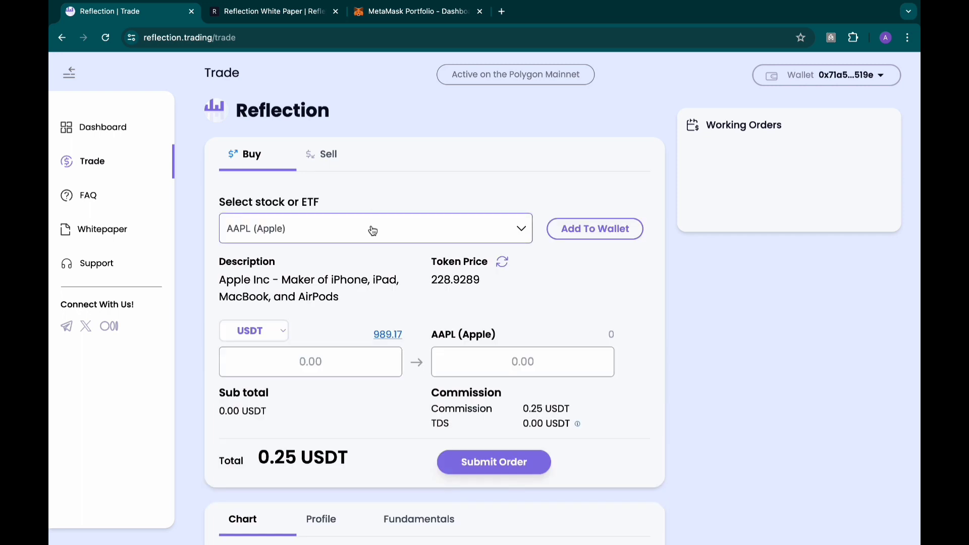
click(372, 229)
click(563, 291)
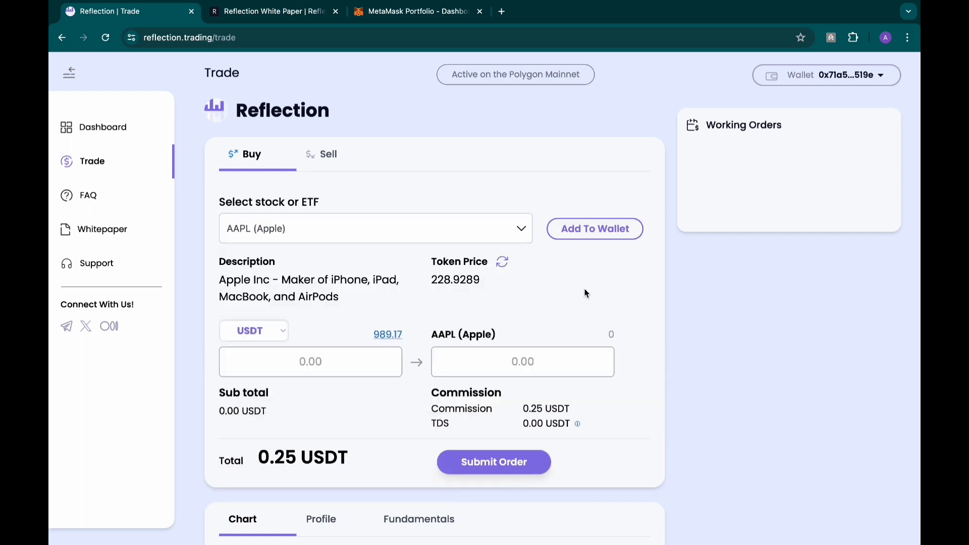
click(454, 229)
click(428, 345)
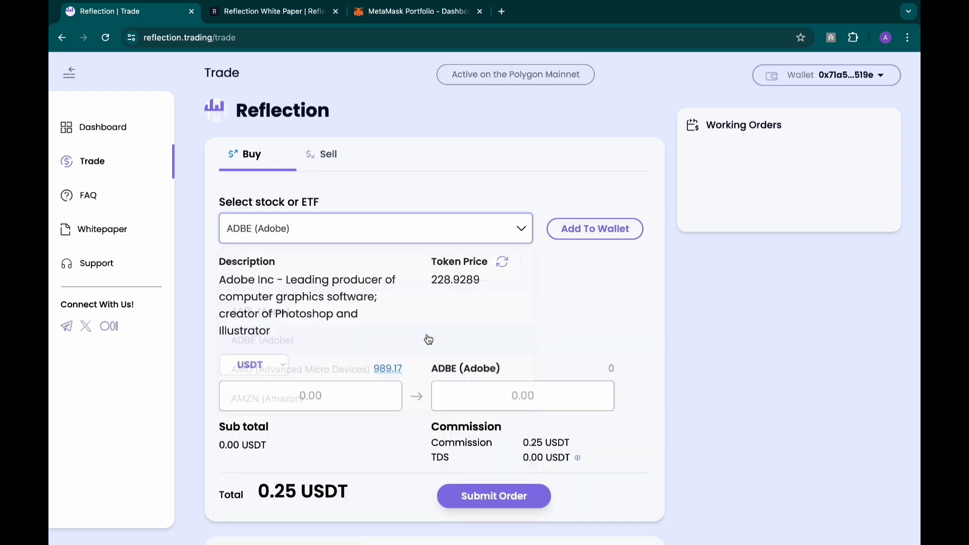
Search the stock list for "app" and select AAPL (Apple)
click(471, 228)
text(app)
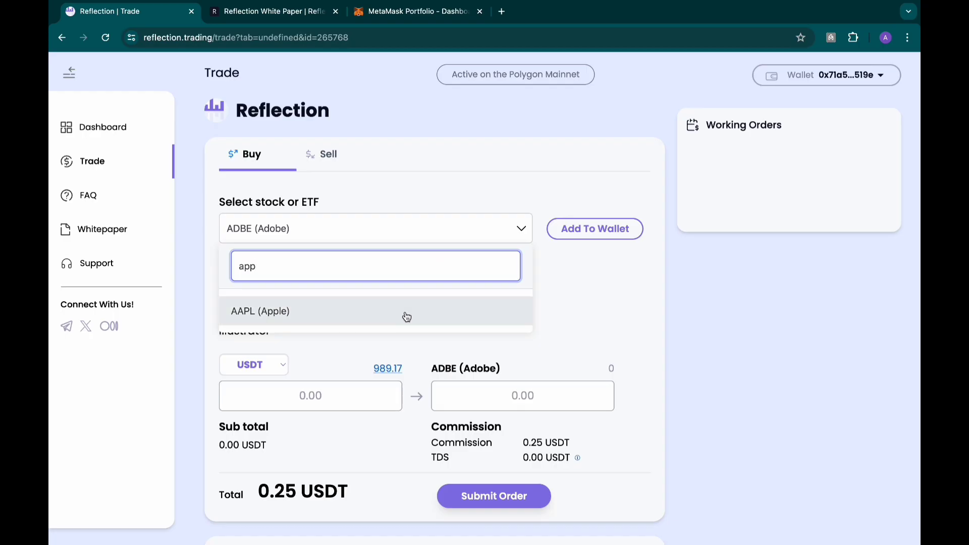
click(405, 313)
Set the AAPL order to be paid in RUSD with a quantity of 2 tokens
scroll(513, 295, down, 1)
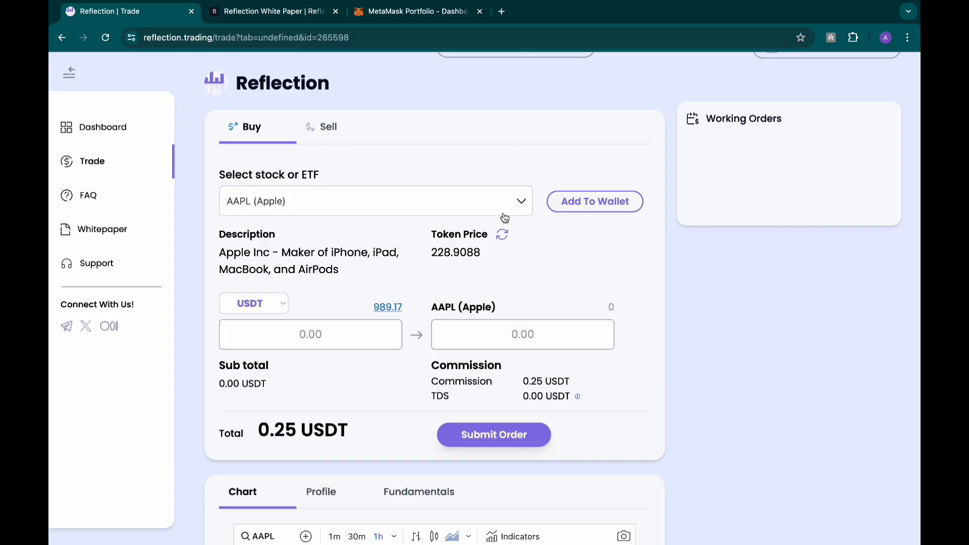
click(278, 303)
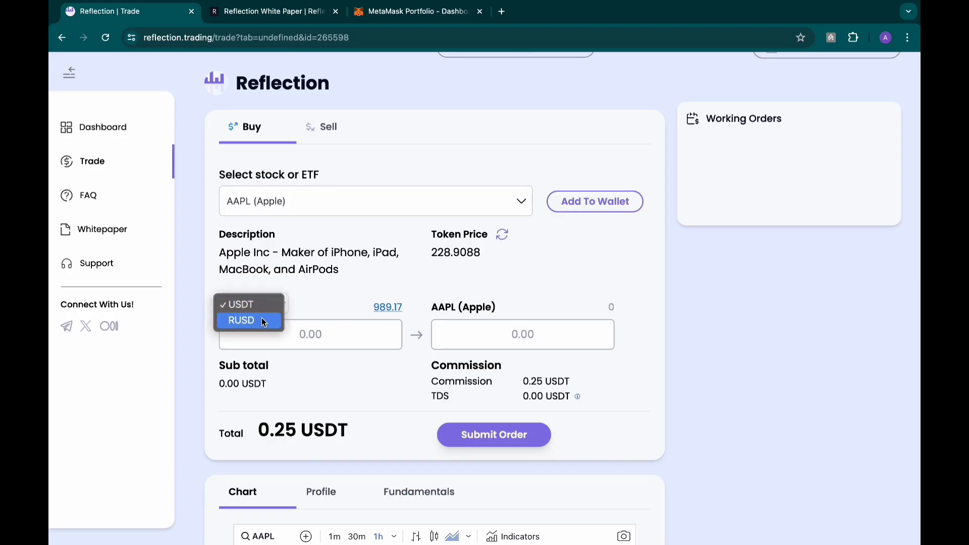
click(262, 319)
click(334, 331)
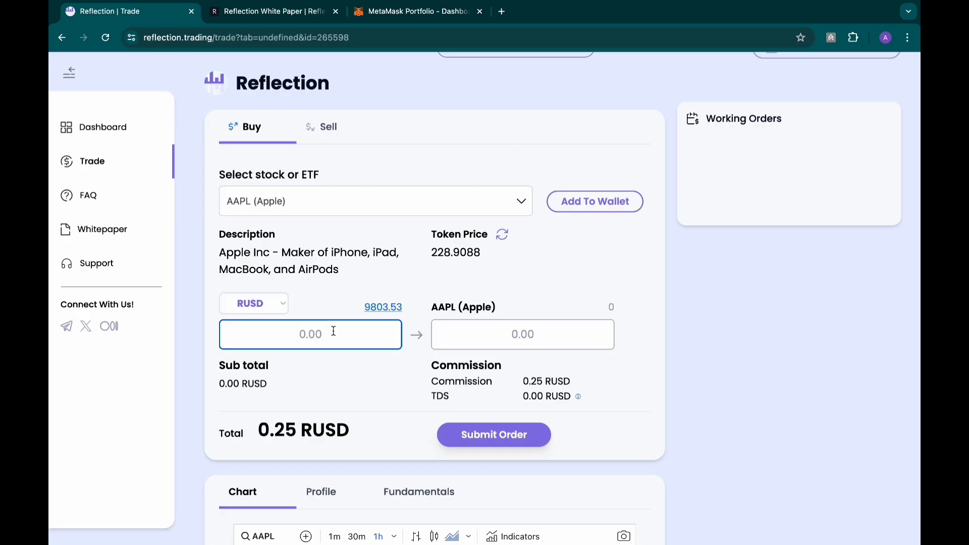
click(513, 328)
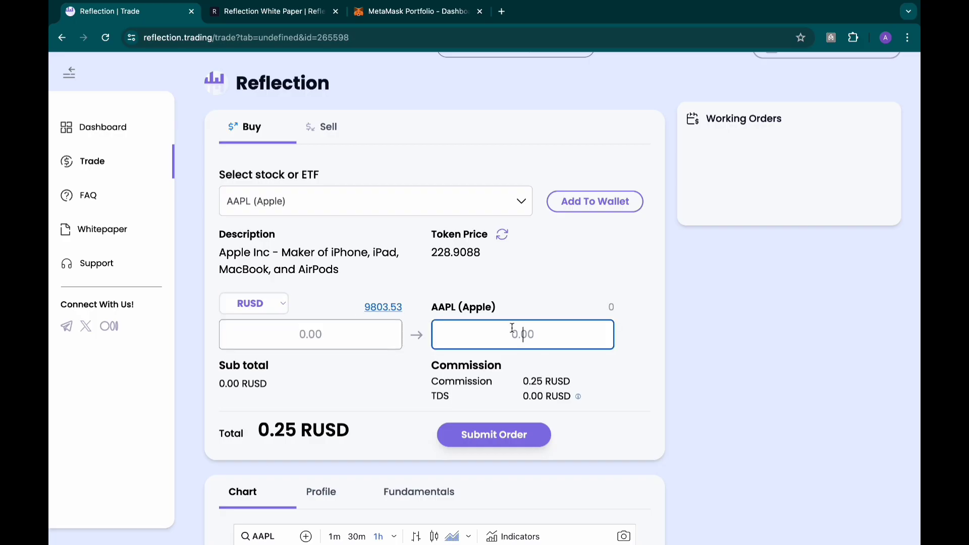
text(2)
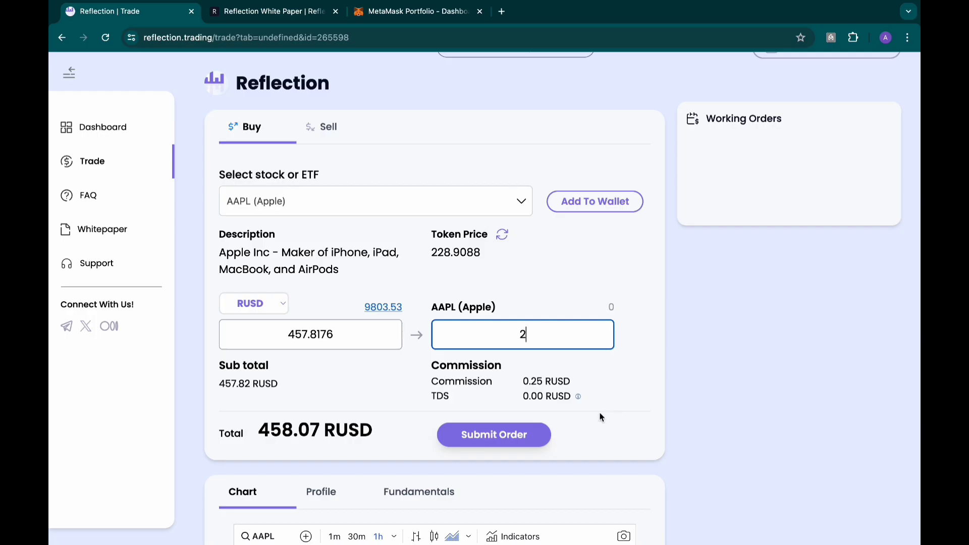
Try an AAPL quantity of 5 tokens and restore it to 2
scroll(553, 446, down, 1)
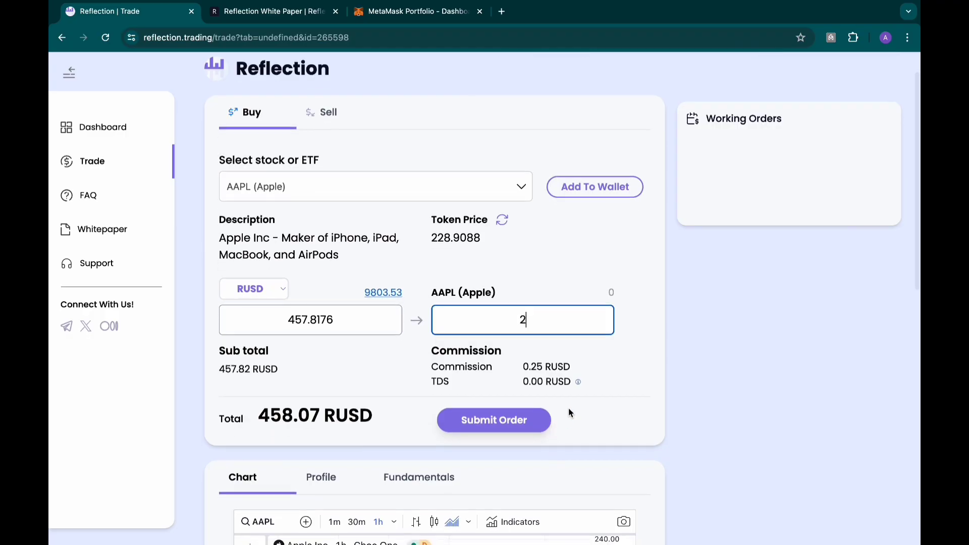
text(5)
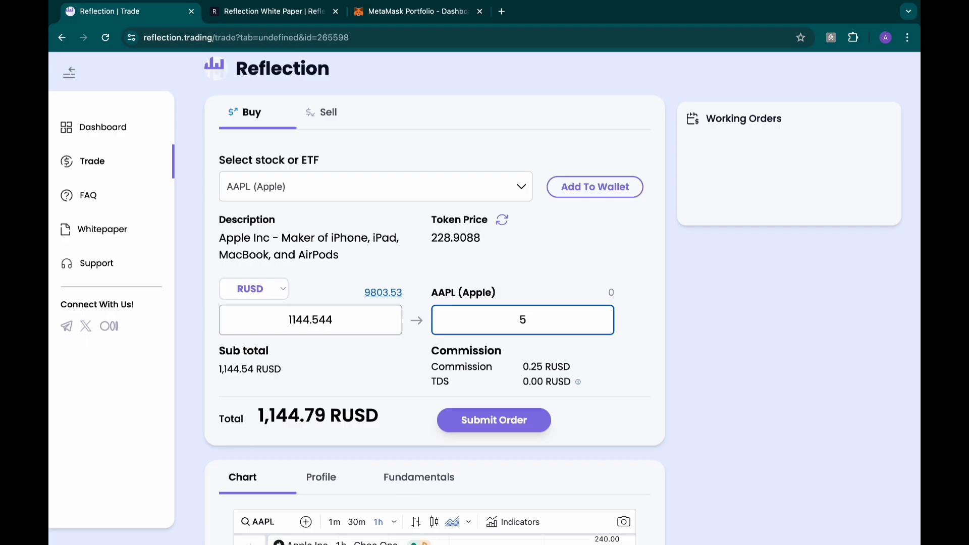
key(BackSpace)
text(2)
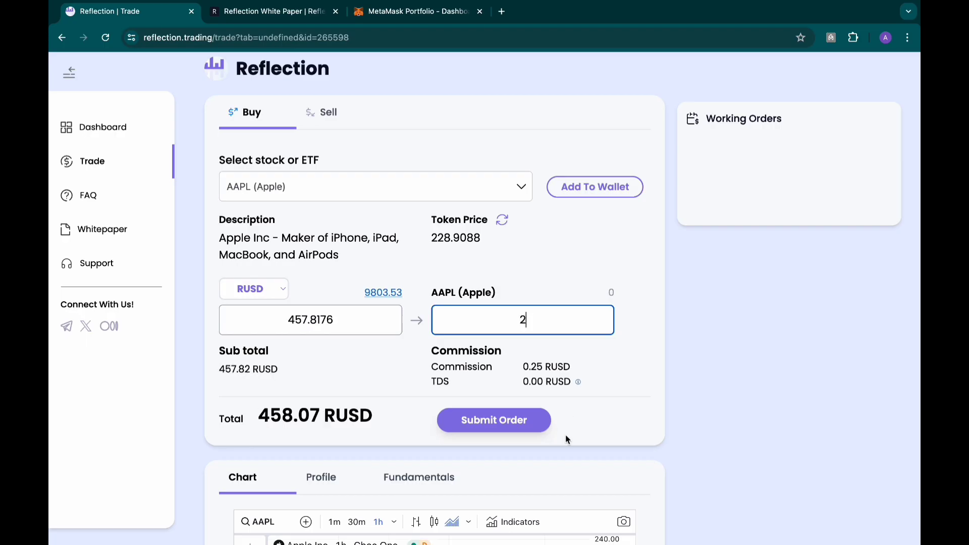
Submit and confirm the purchase of 2 AAPL tokens and review its entry under Working Orders
click(516, 419)
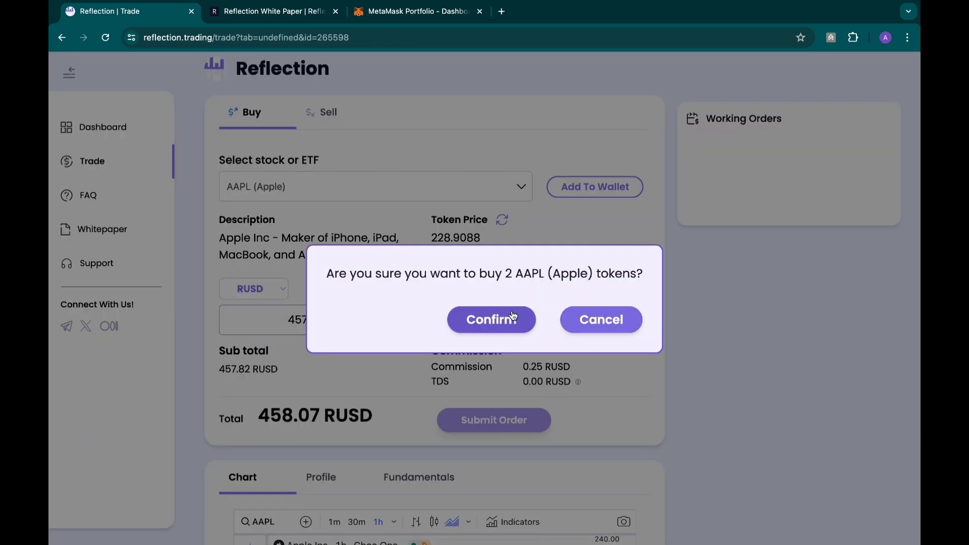
click(513, 318)
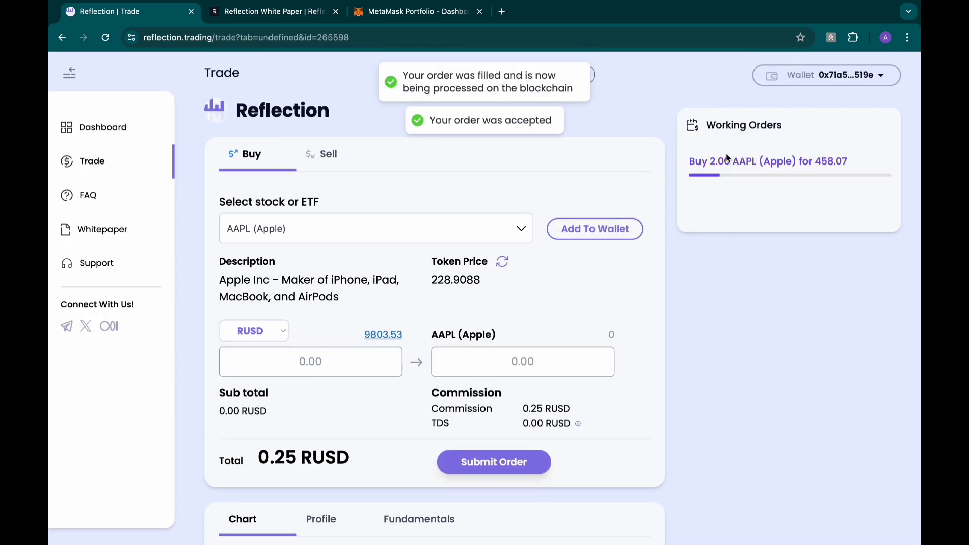
drag(693, 160, 855, 164)
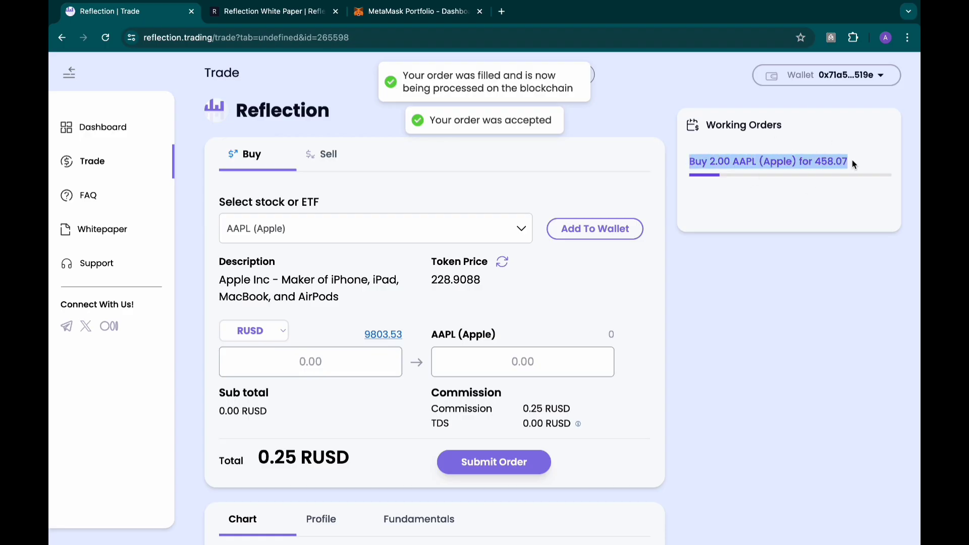
click(791, 240)
Search the stock list for "ne", select NFLX (Netflix), and refresh its token price
click(388, 230)
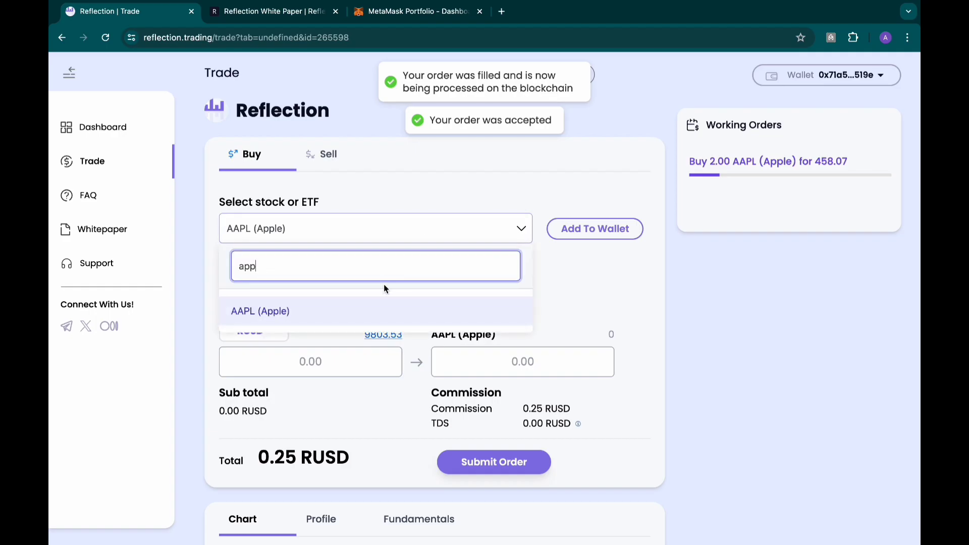
key(BackSpace)
key(BackSpace)
key(BackSpace)
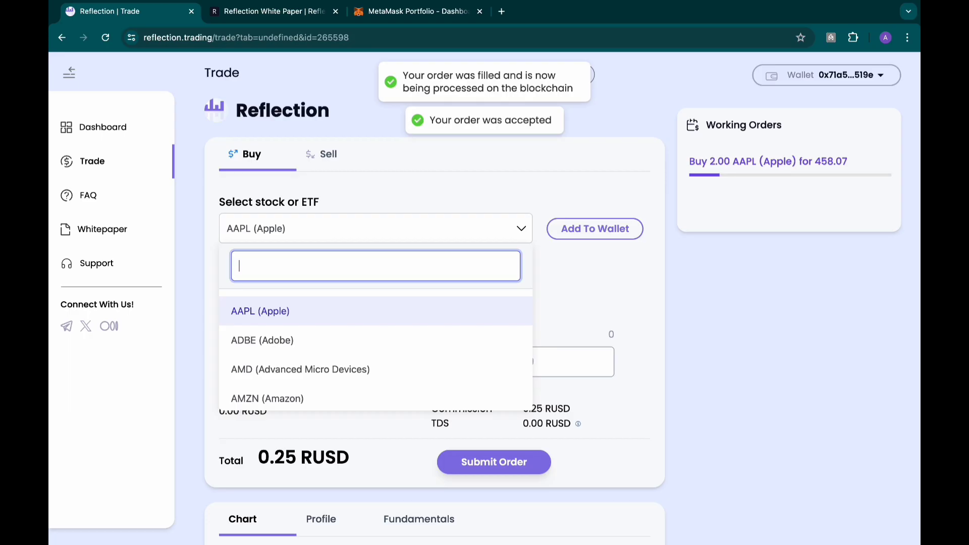
text(ne)
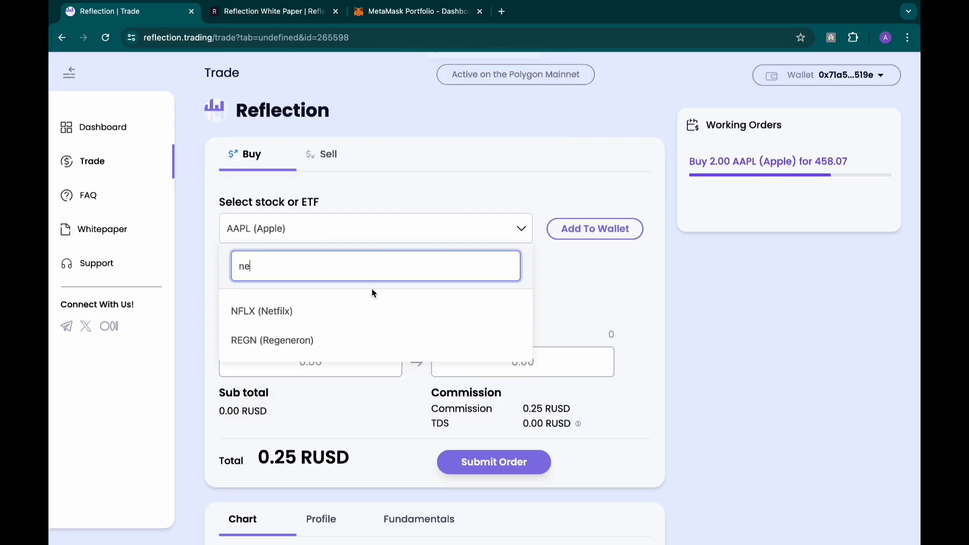
click(367, 314)
click(503, 262)
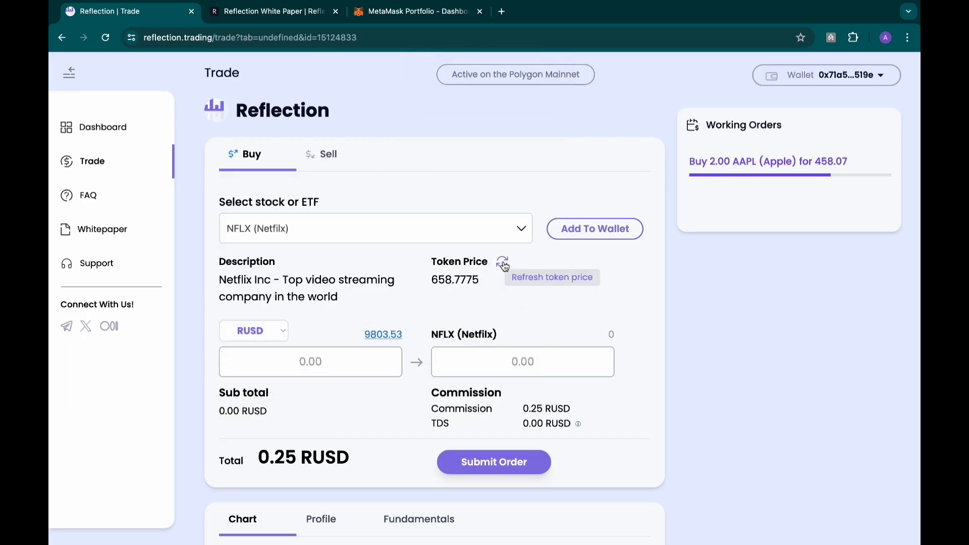
Keep RUSD as the payment currency, fill in the full balance, and replace the NFLX quantity with 2 tokens
click(275, 331)
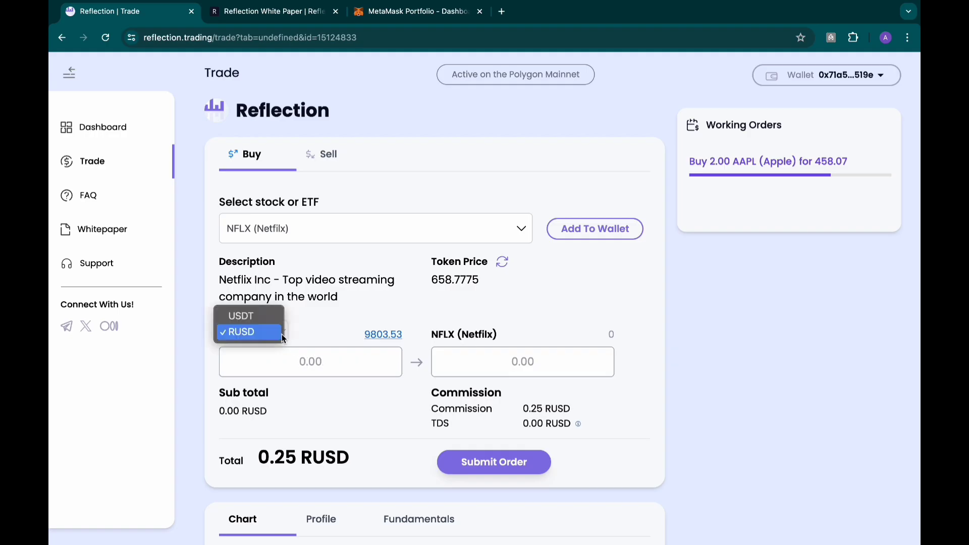
click(268, 333)
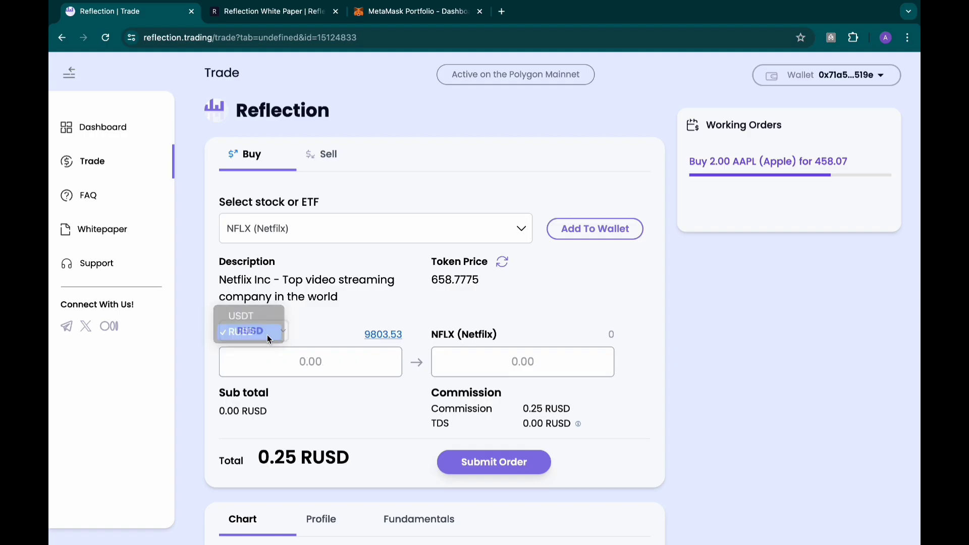
click(388, 341)
click(523, 362)
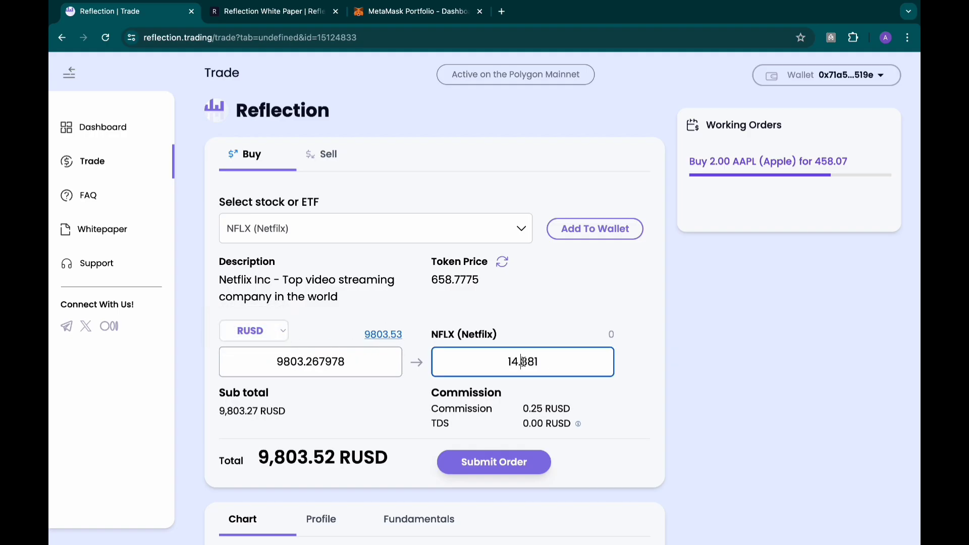
double_click(523, 362)
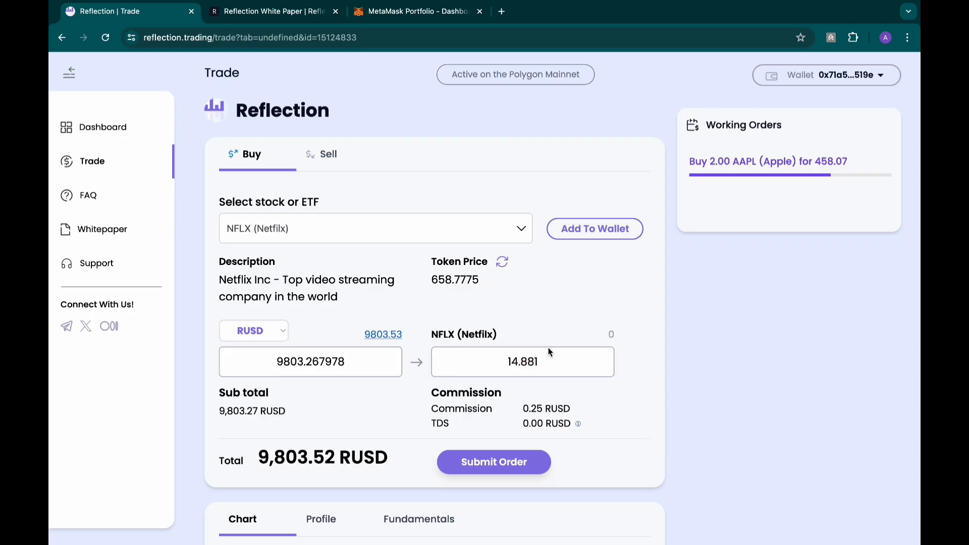
click(545, 357)
double_click(545, 357)
text(2)
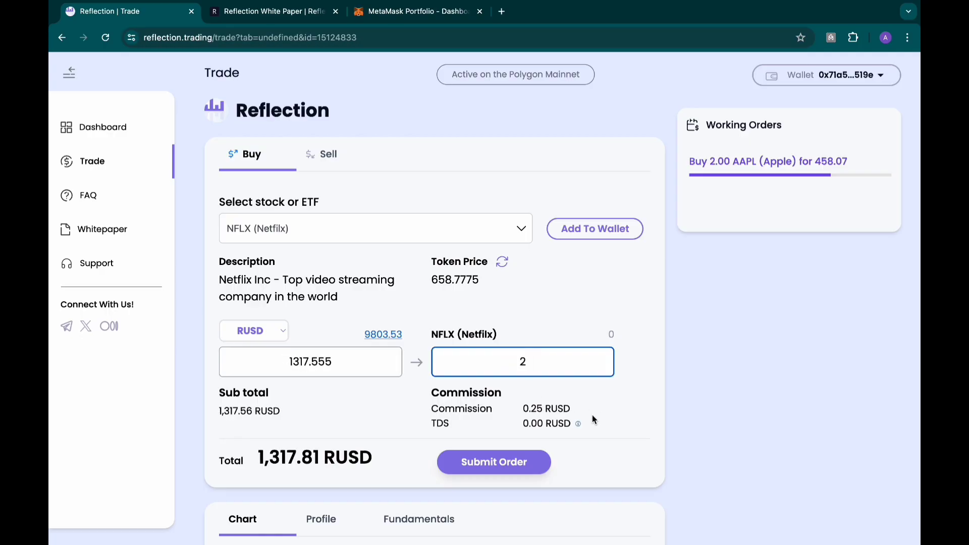
Try to submit the order for 2 NFLX tokens paid in RUSD and close the identity check
click(500, 463)
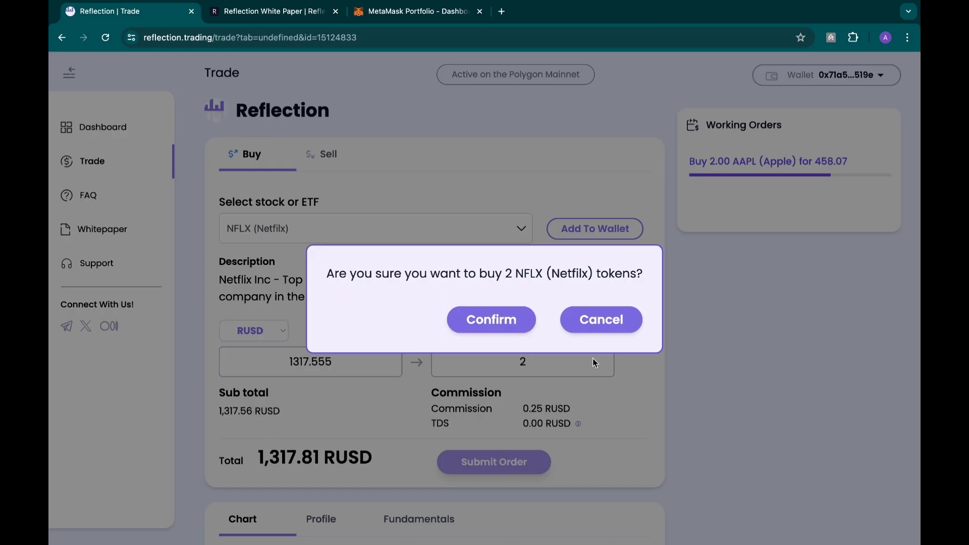
click(510, 323)
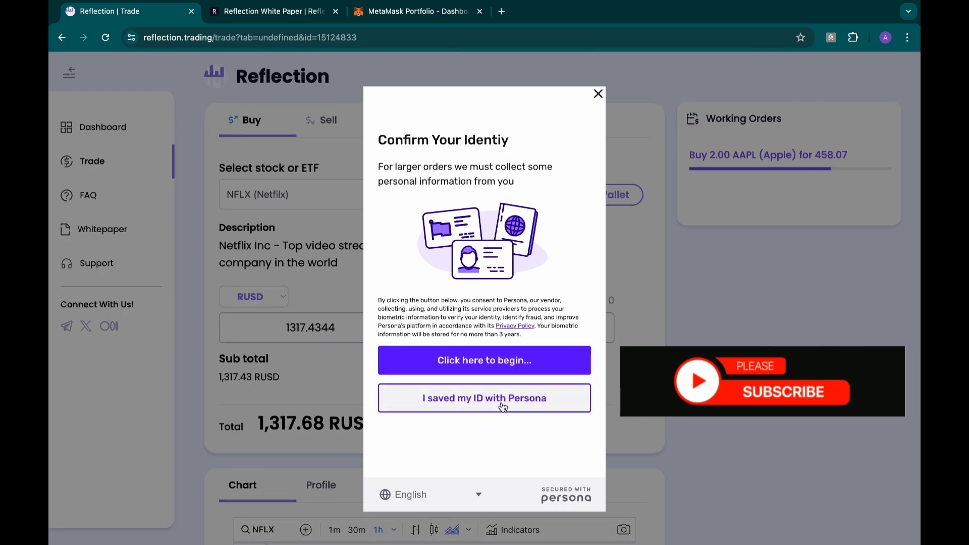
click(600, 94)
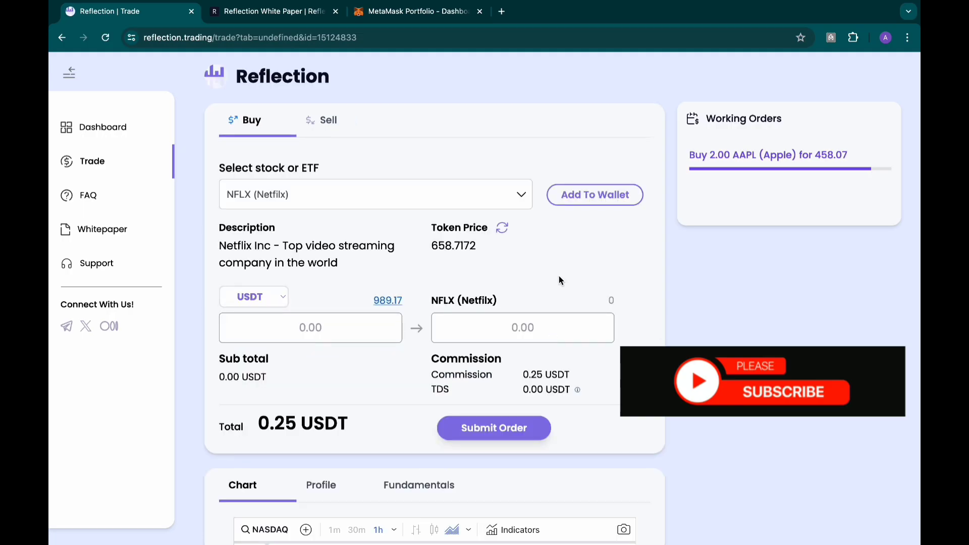
Try to buy NFLX with USDT, first with 2 tokens and again with the quantity reduced to 1
scroll(559, 278, down, 1)
scroll(559, 276, down, 1)
scroll(559, 276, up, 3)
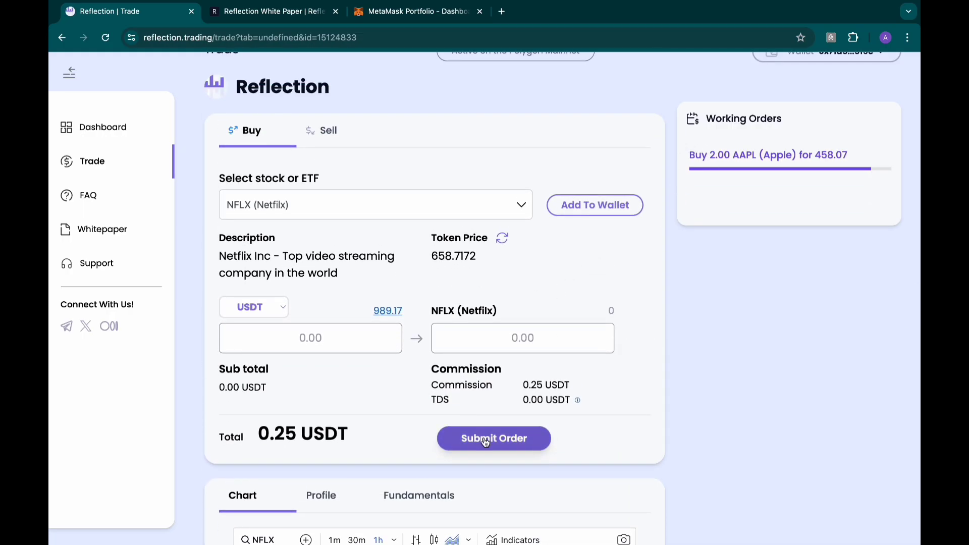
click(505, 337)
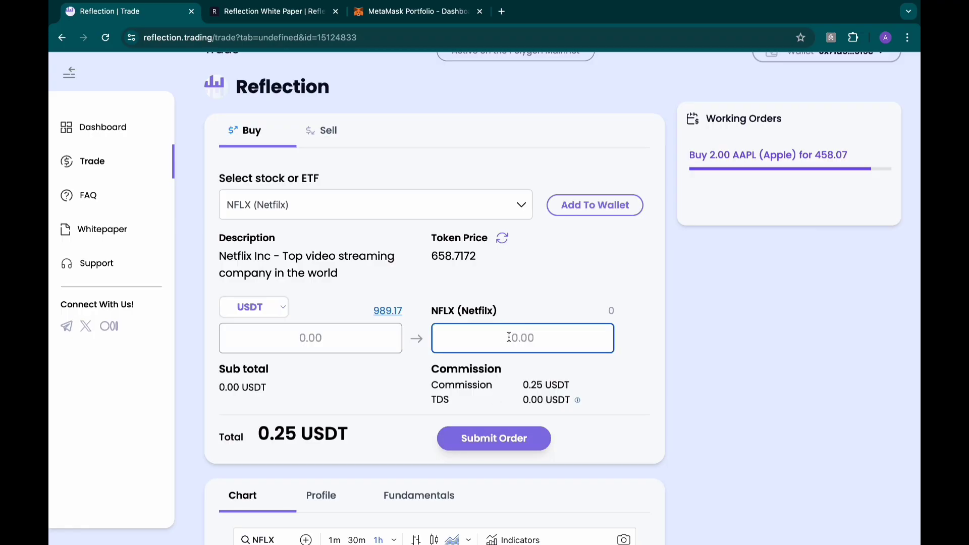
text(2)
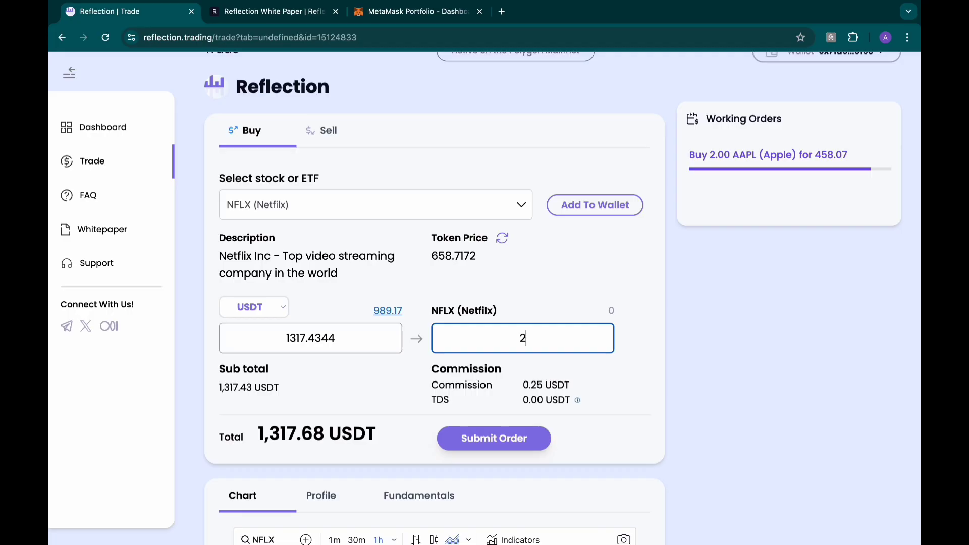
click(506, 446)
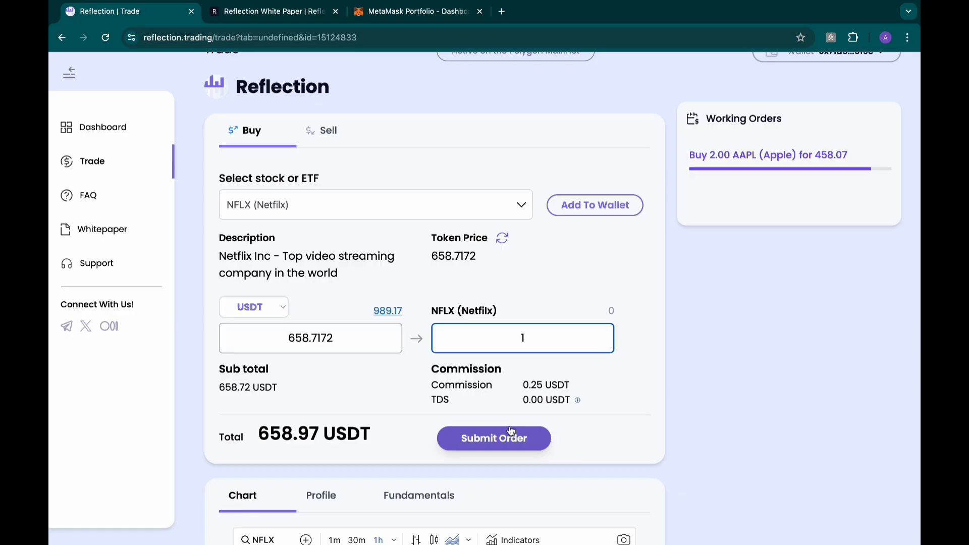
click(510, 442)
click(490, 319)
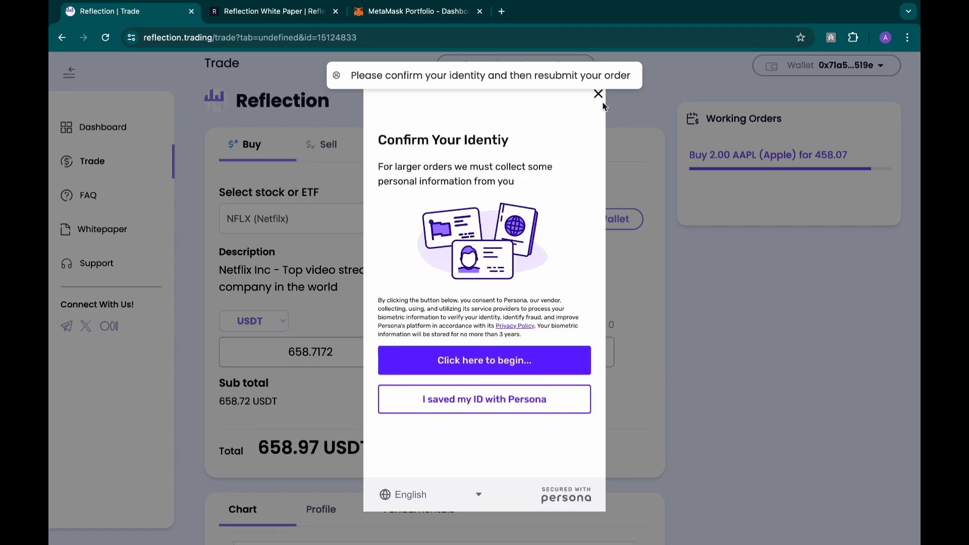
Capture a screenshot of the Persona verification page for a saved ID and close the identity check
click(528, 405)
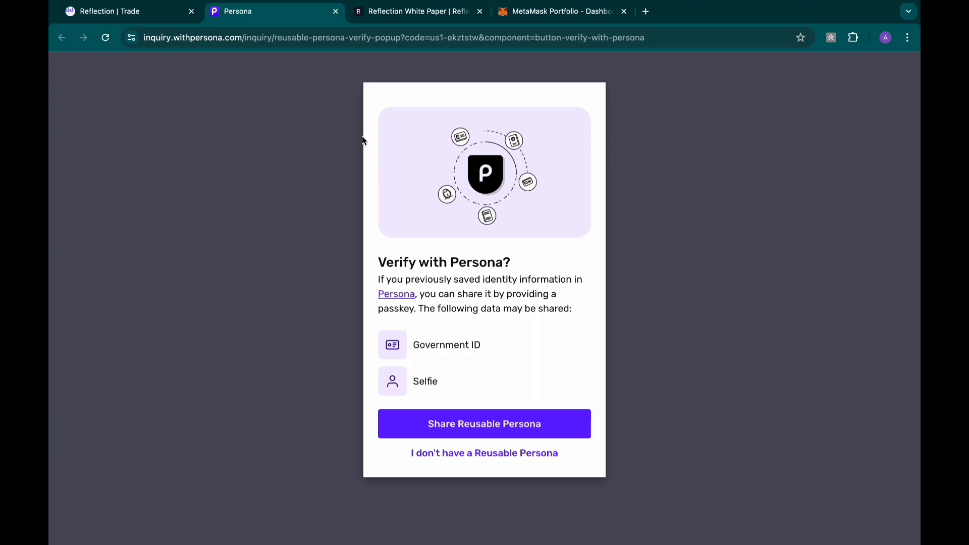
key(super+shift+3)
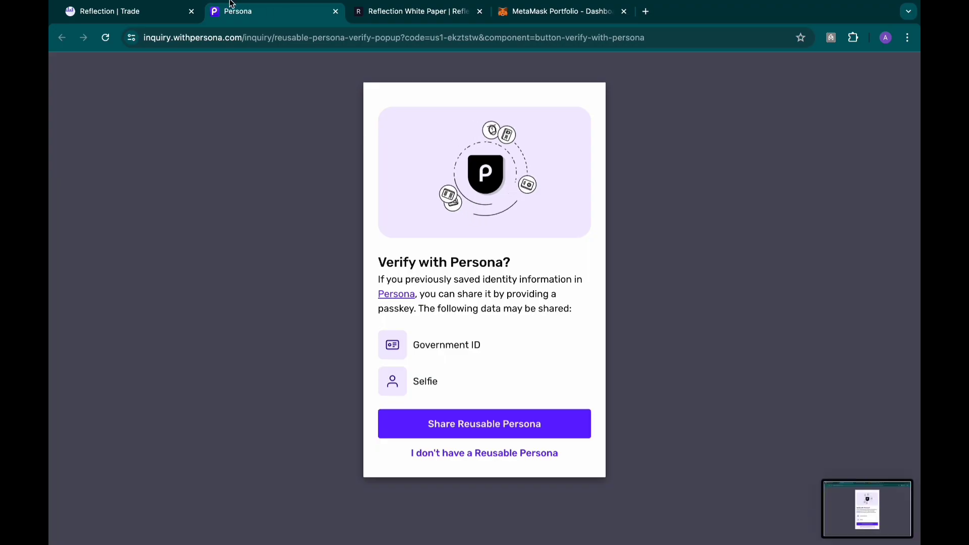
click(335, 11)
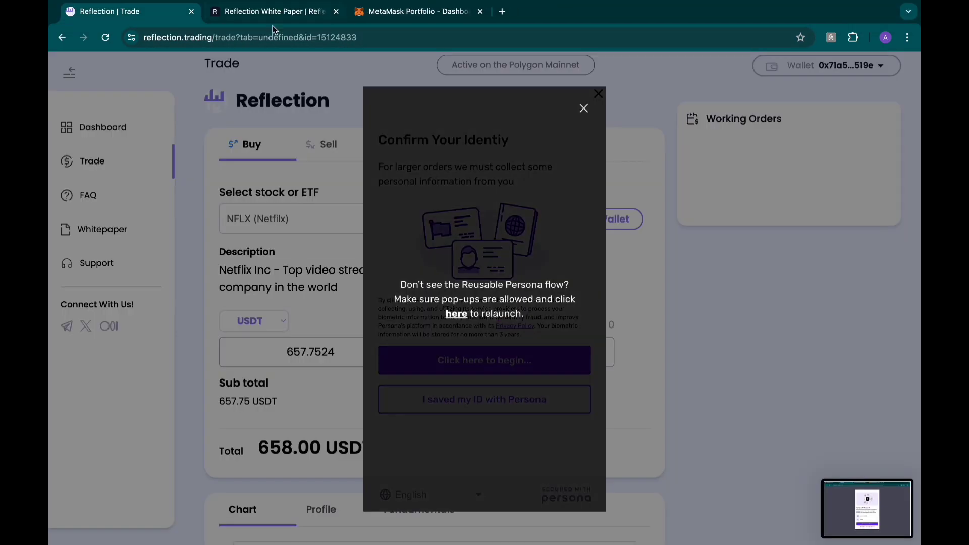
click(584, 108)
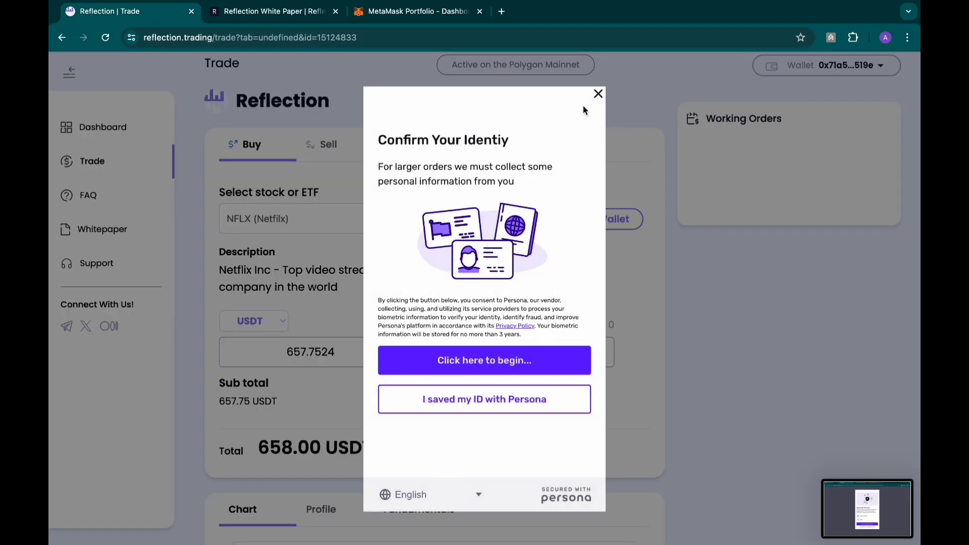
click(599, 95)
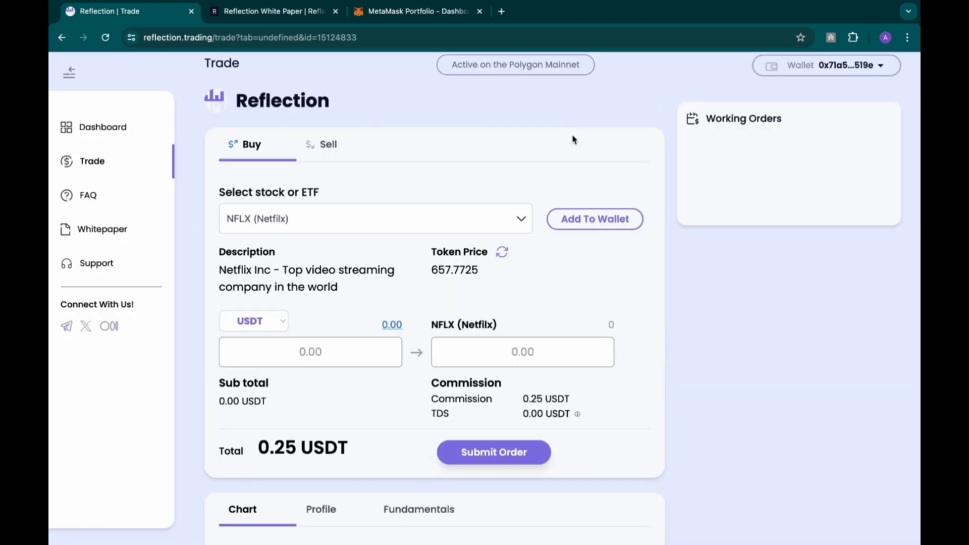
click(521, 354)
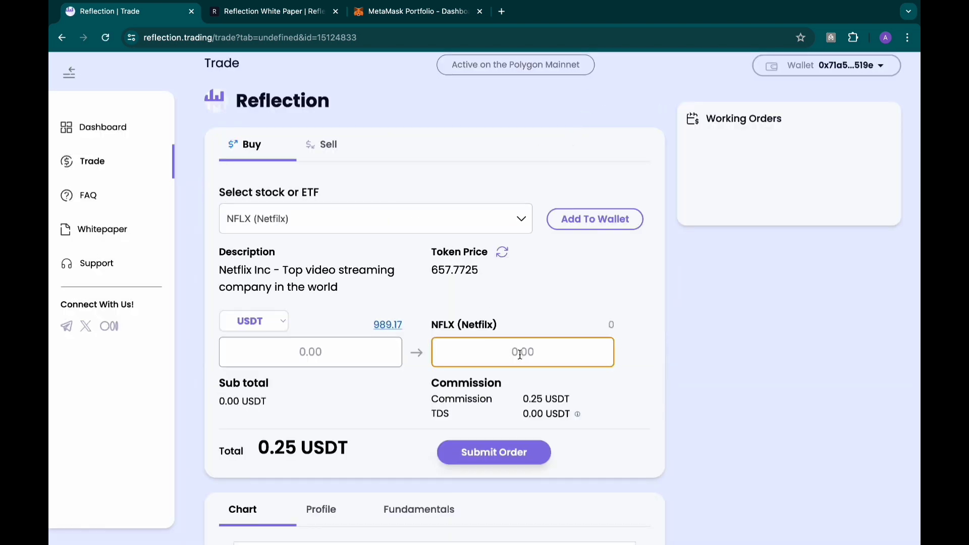
text(.)
key(BackSpace)
text(.)
key(BackSpace)
Enter 50 as the NFLX payment amount, choose RUSD as the currency, and place the buy order
click(328, 343)
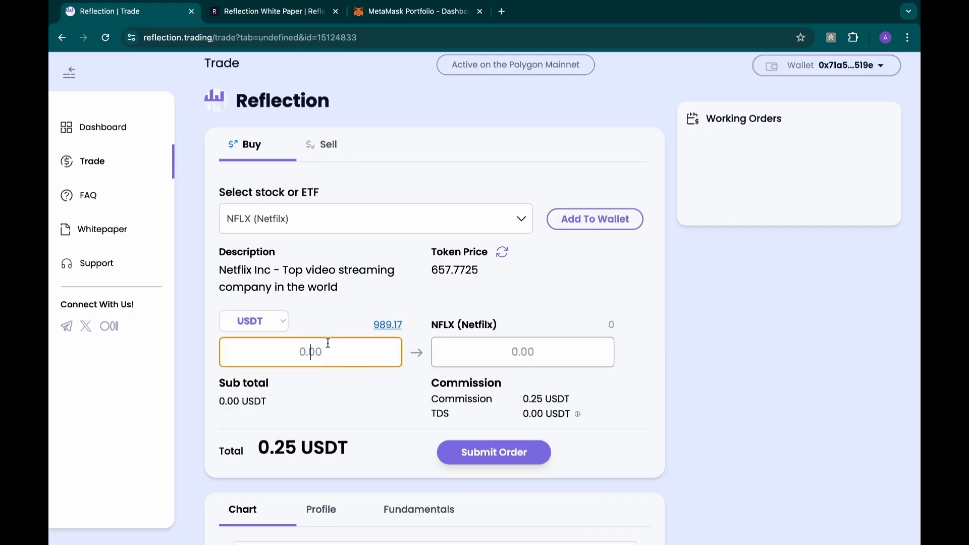
text(50)
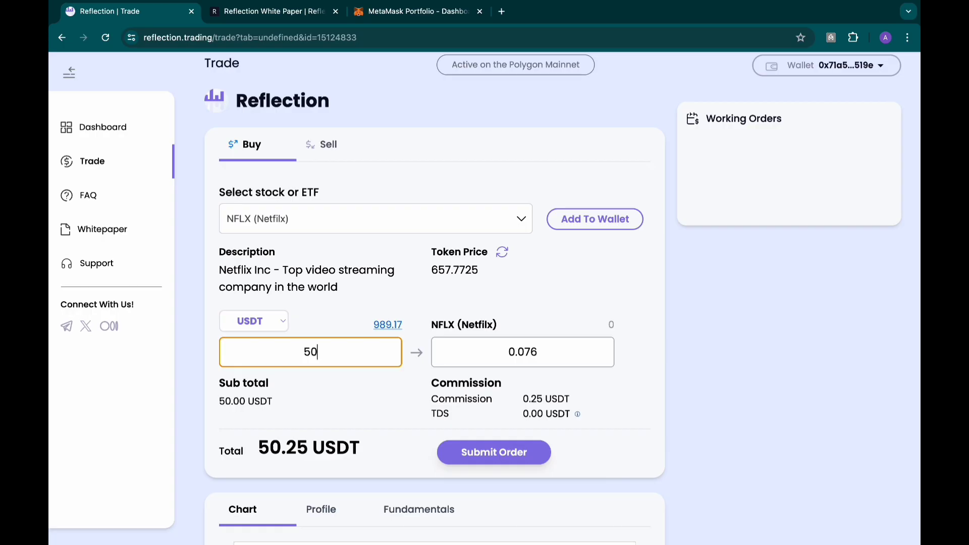
click(220, 322)
click(237, 337)
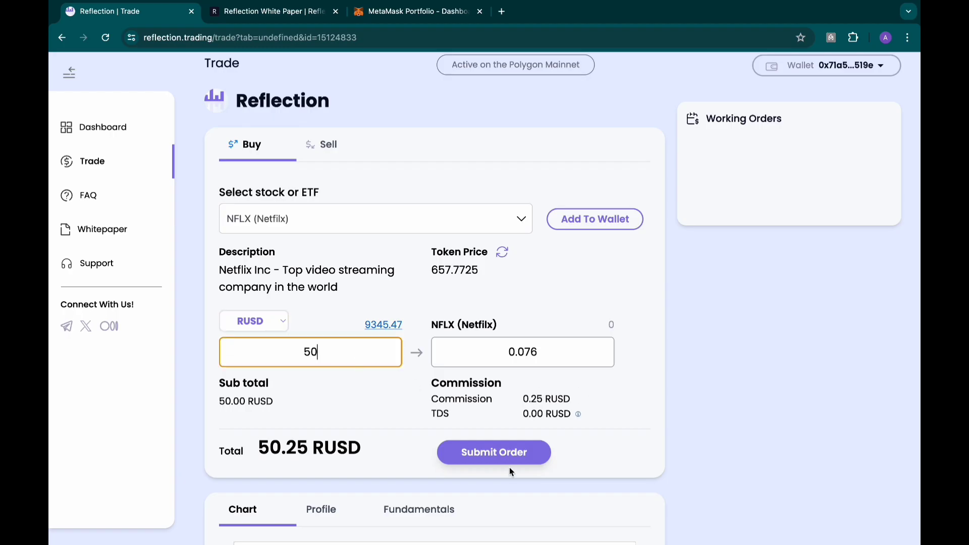
click(509, 454)
click(525, 318)
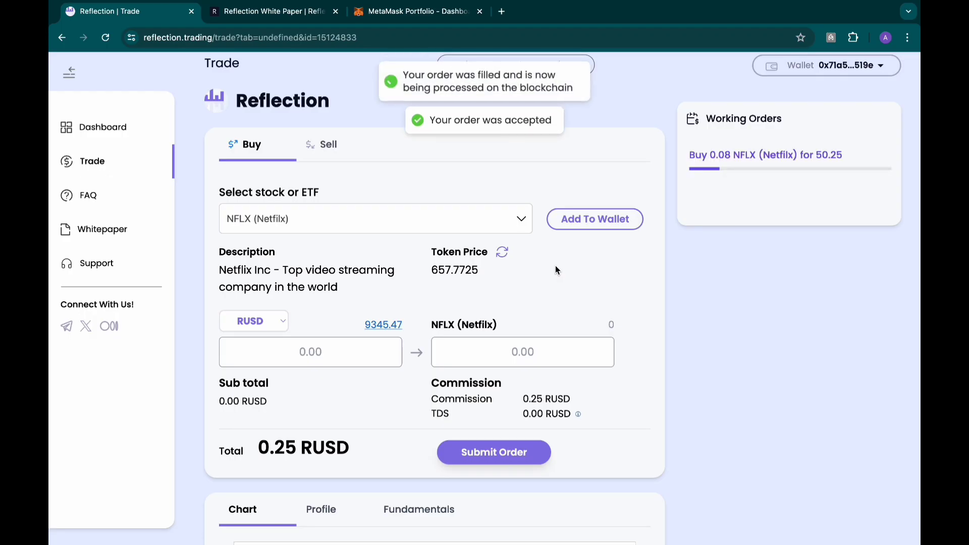
drag(691, 157, 888, 160)
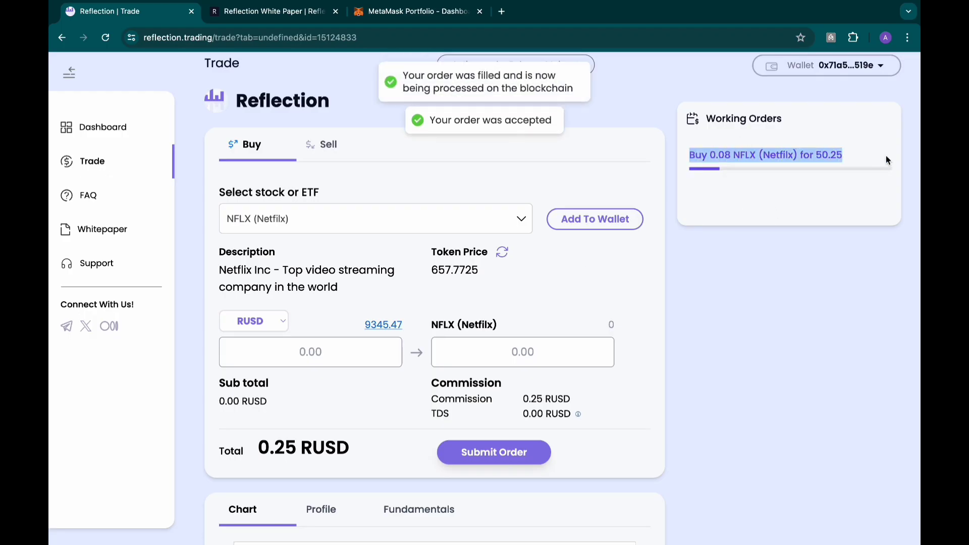
Choose MSFT (Microsoft) as the stock token to buy
click(471, 219)
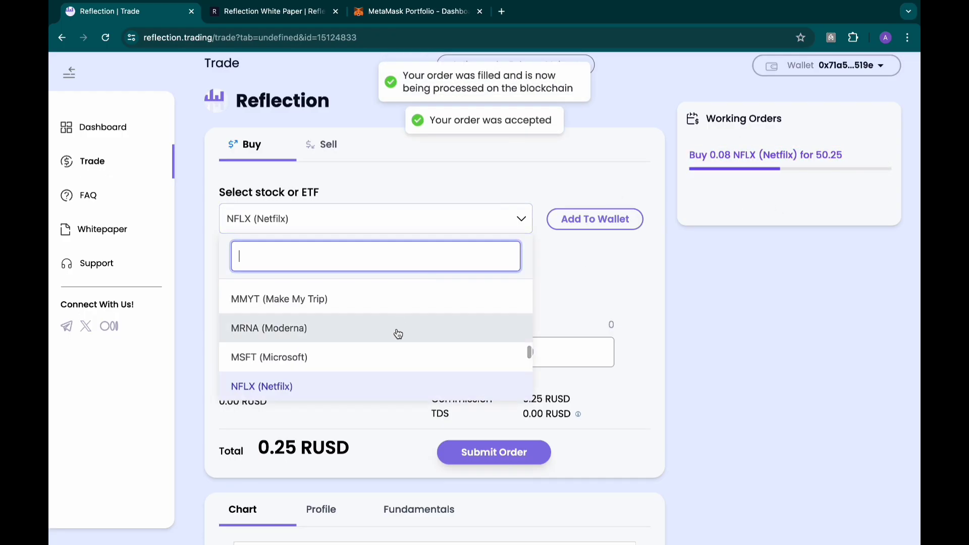
scroll(398, 333, down, 1)
click(401, 307)
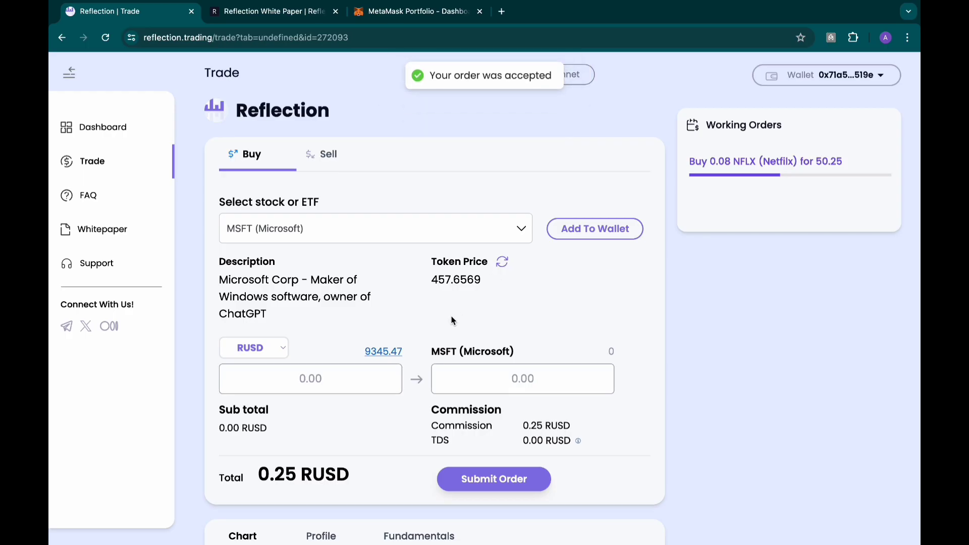
click(323, 382)
text(1)
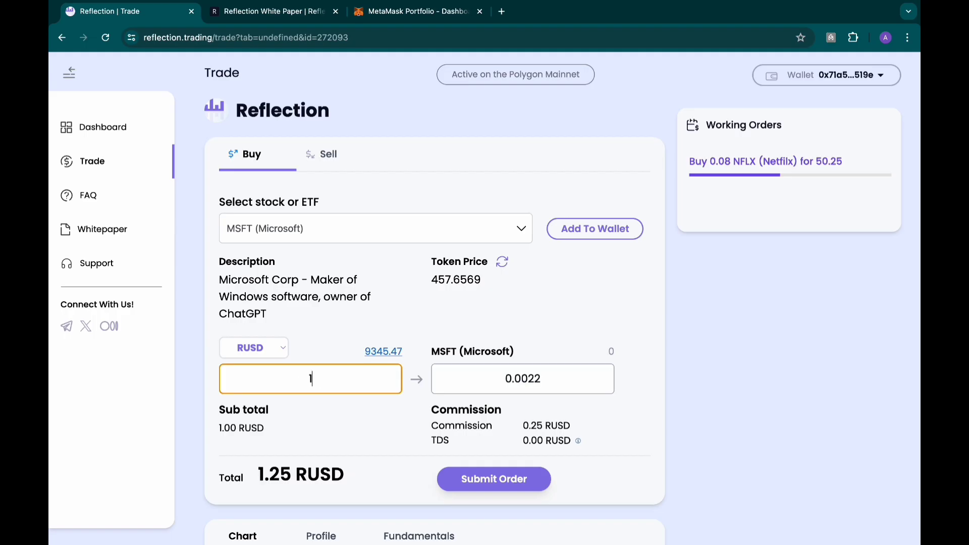
click(378, 408)
Set the MSFT quantity to 1 token, then submit and confirm the RUSD buy order
double_click(524, 383)
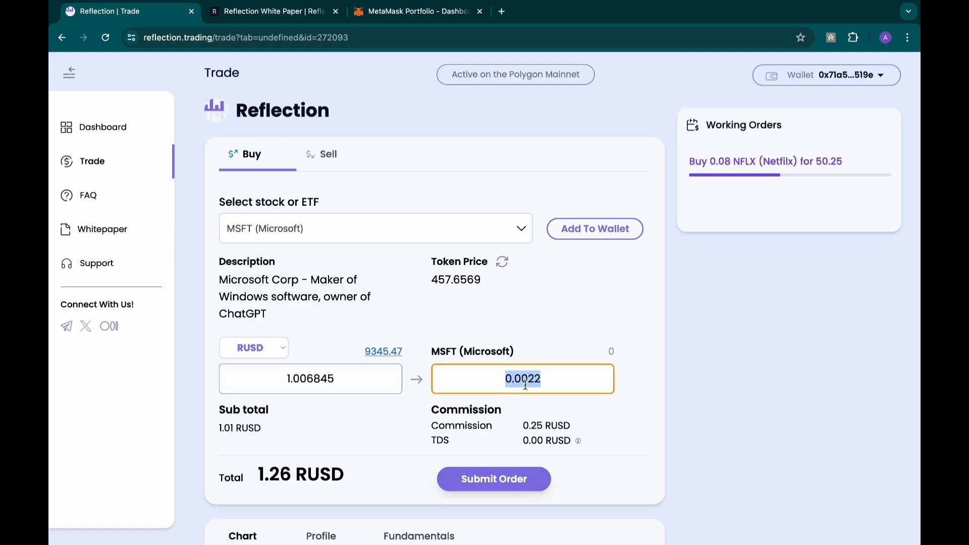
text(1)
click(507, 486)
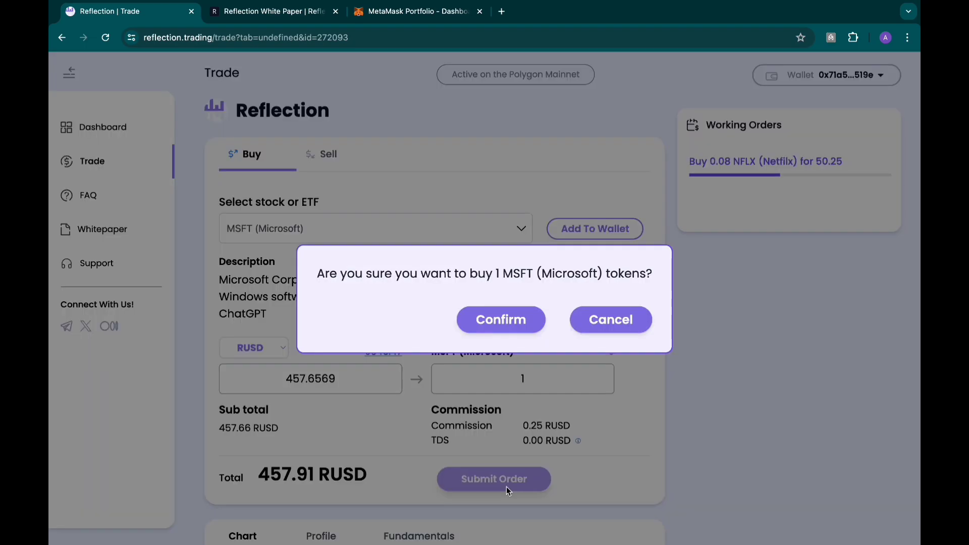
click(529, 318)
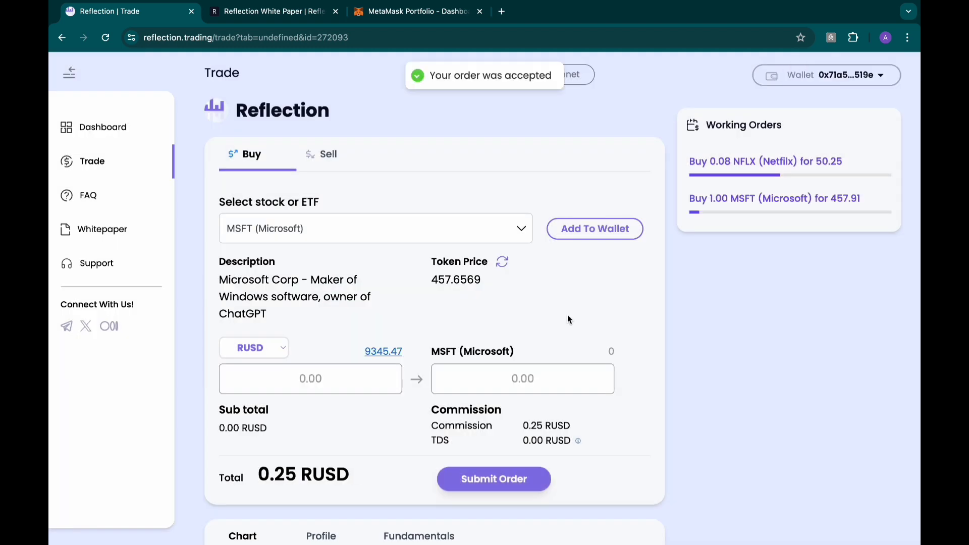
scroll(568, 319, down, 4)
scroll(567, 319, up, 4)
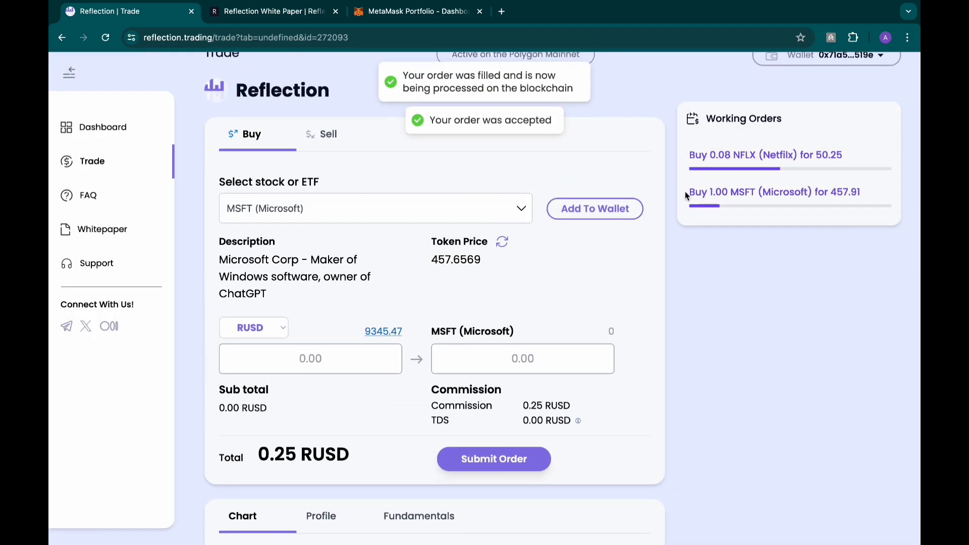
Choose PEP (Pepsico) as the stock token to buy and read through its company description
click(492, 208)
scroll(444, 341, down, 4)
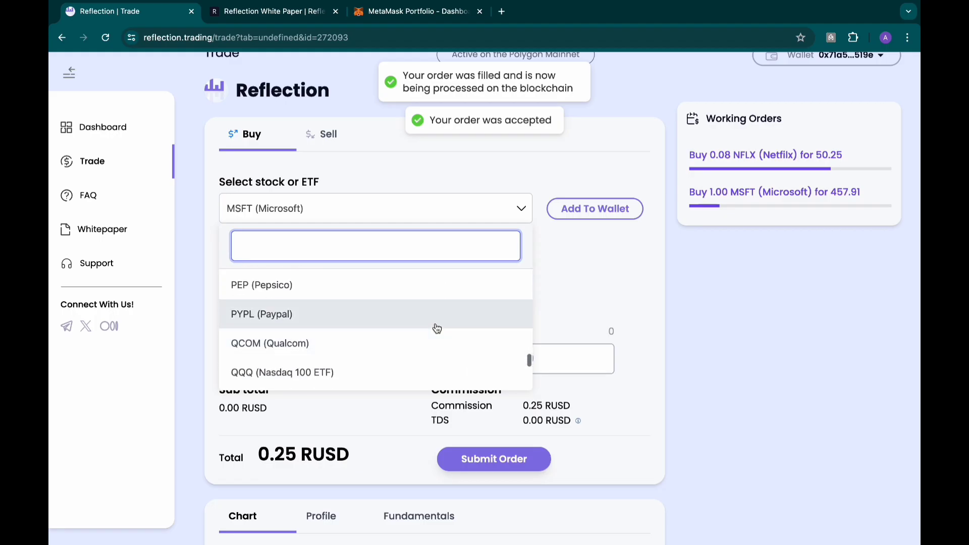
click(418, 287)
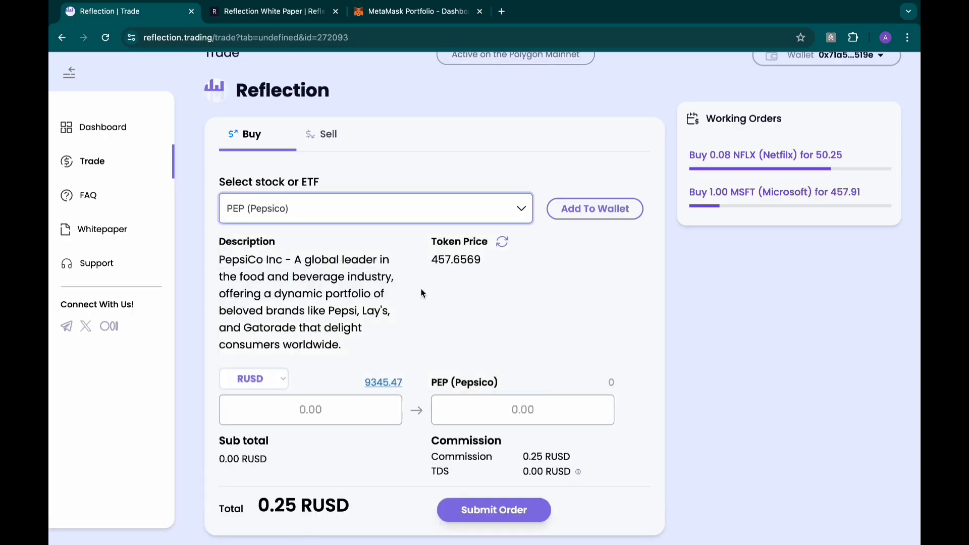
scroll(519, 294, up, 1)
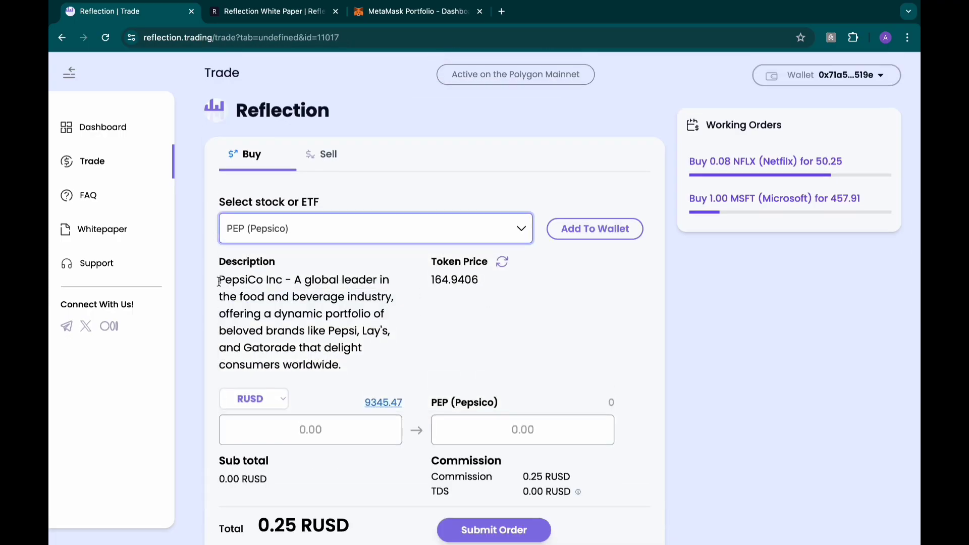
drag(219, 282, 377, 367)
click(383, 364)
Set the interval of the Pepsico price chart to 1 month
scroll(459, 338, down, 4)
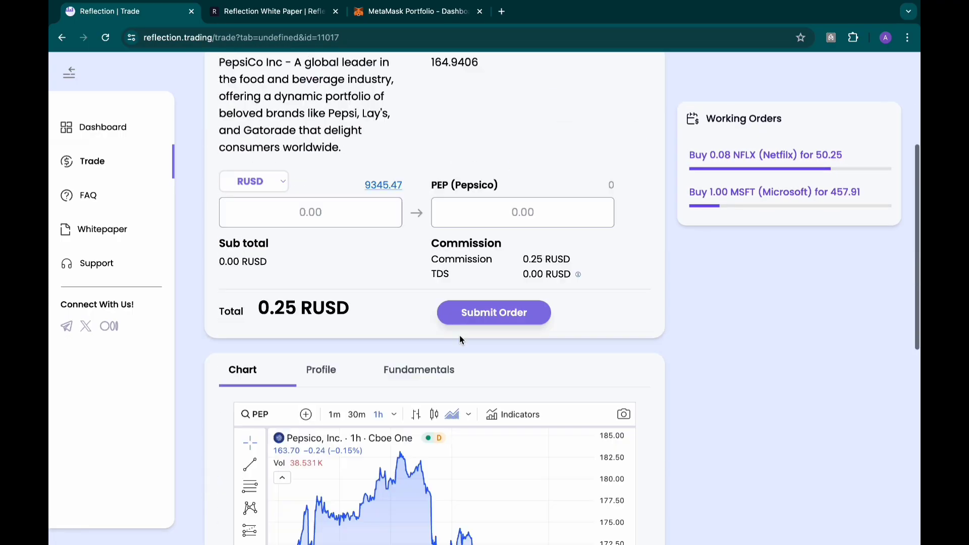
scroll(460, 335, down, 4)
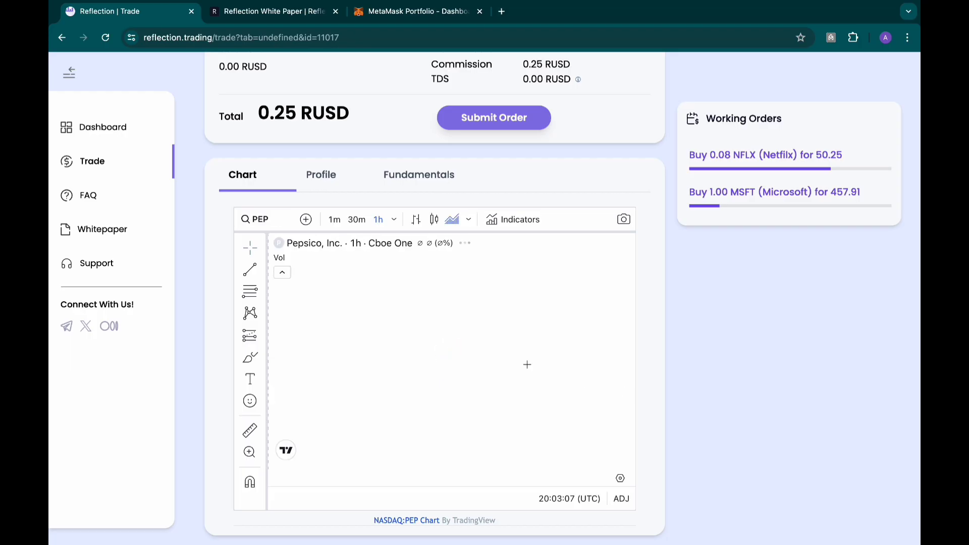
click(394, 220)
scroll(432, 469, down, 5)
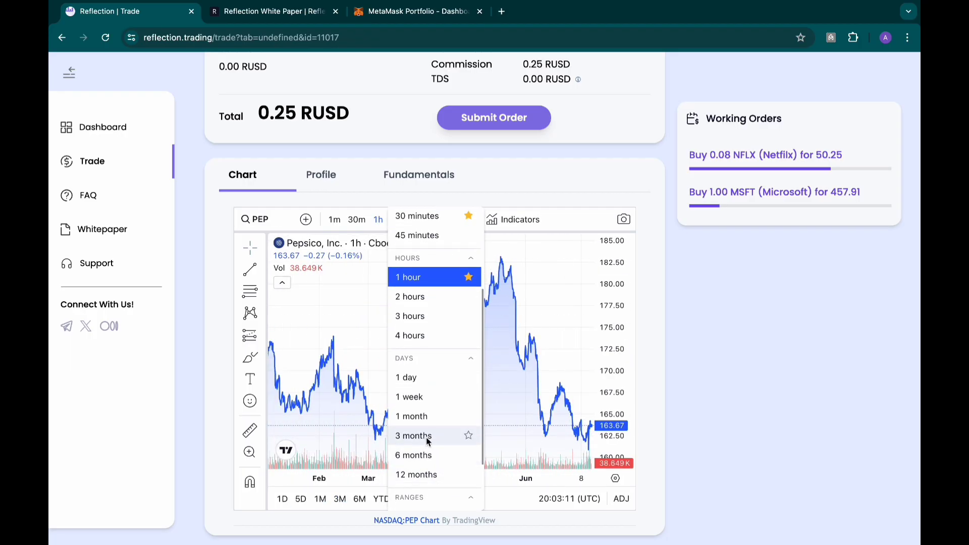
scroll(428, 440, down, 3)
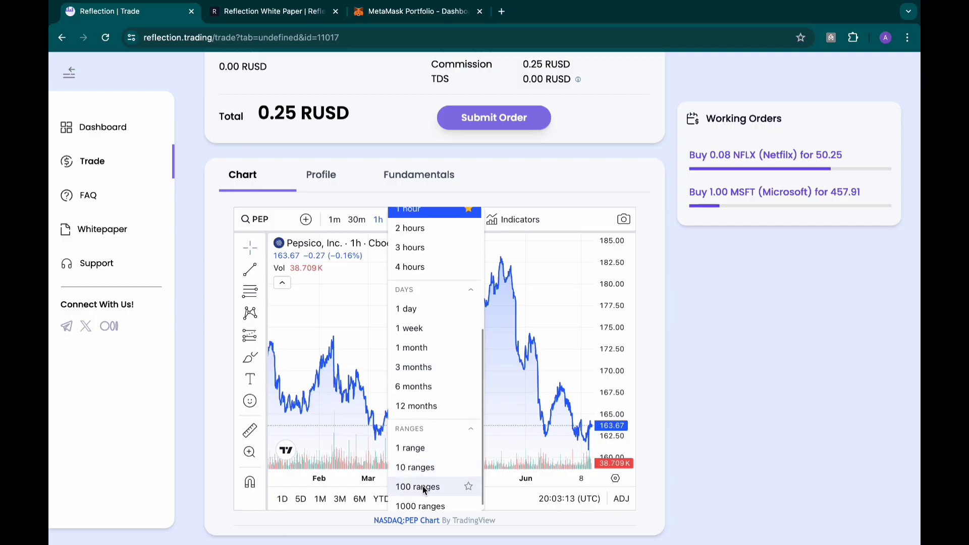
click(434, 347)
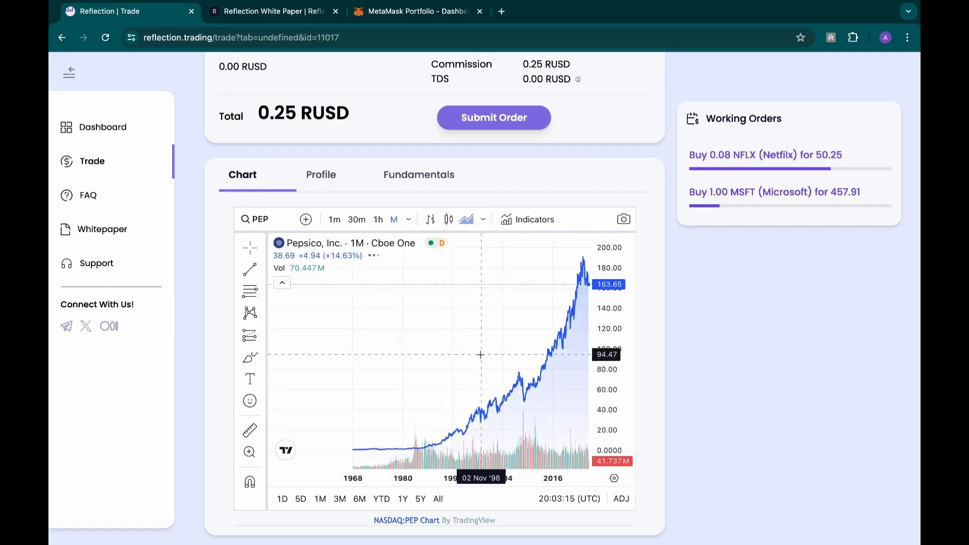
Compress the price scale of the Pepsico chart and examine its history at closer and wider time spans
drag(601, 298, 605, 400)
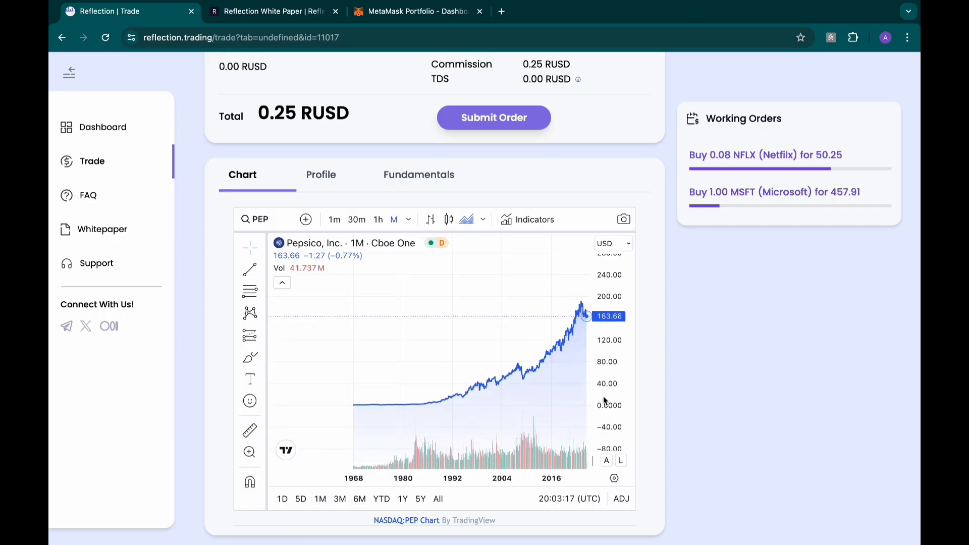
scroll(555, 349, up, 5)
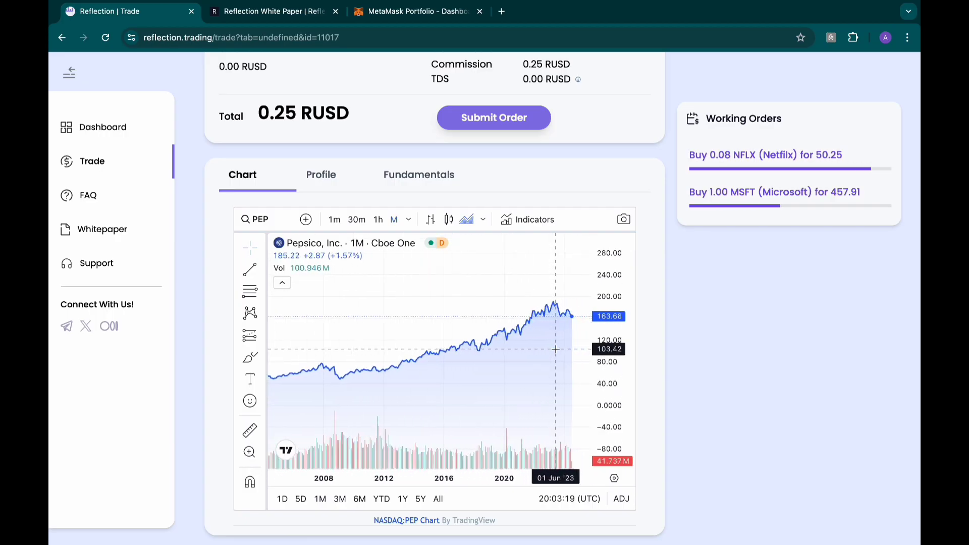
scroll(556, 350, down, 1)
scroll(547, 361, down, 5)
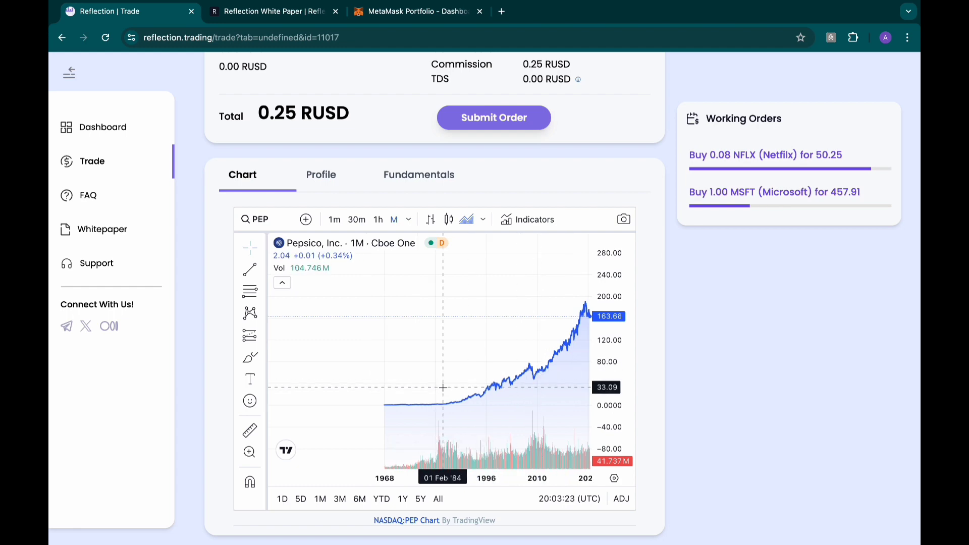
Set the PEP quantity to 3 tokens, then submit and confirm the RUSD buy order
scroll(678, 296, up, 7)
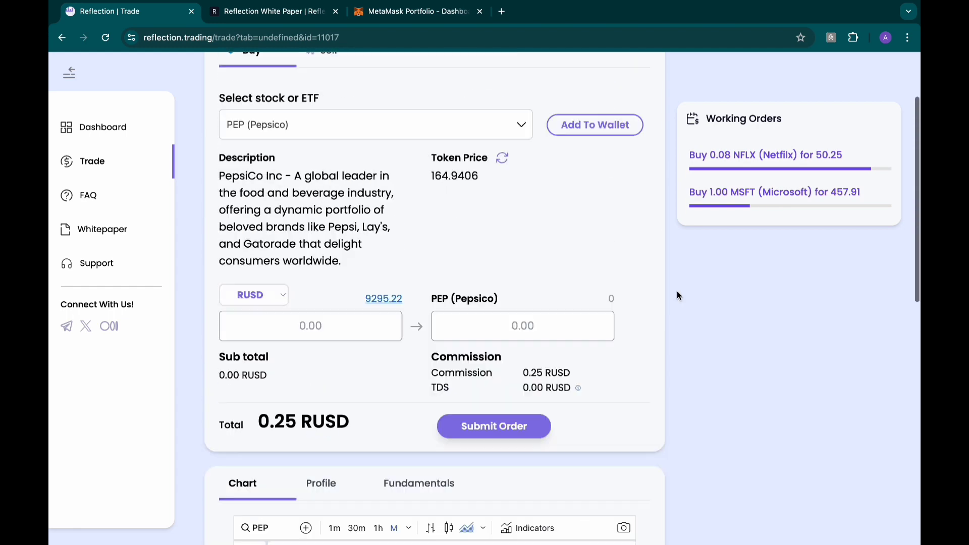
click(531, 368)
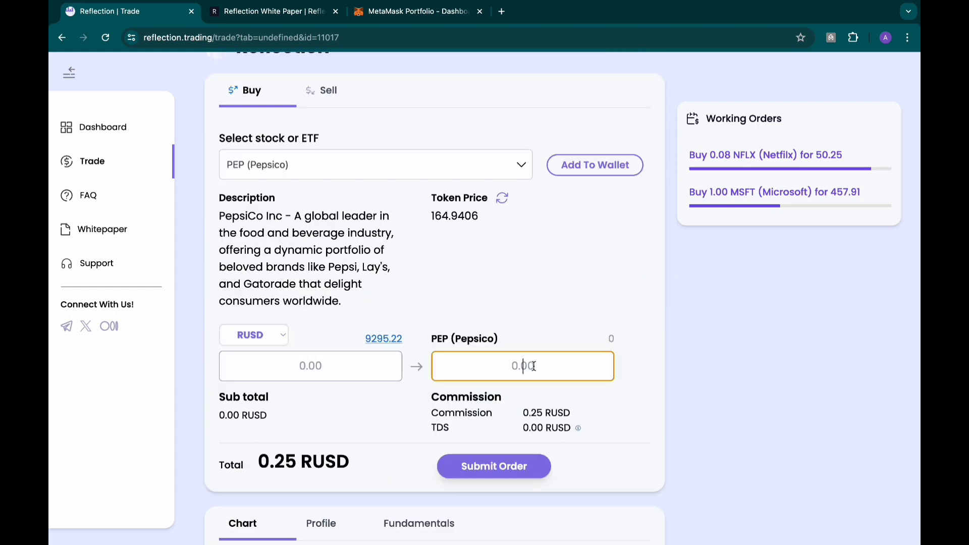
text(1)
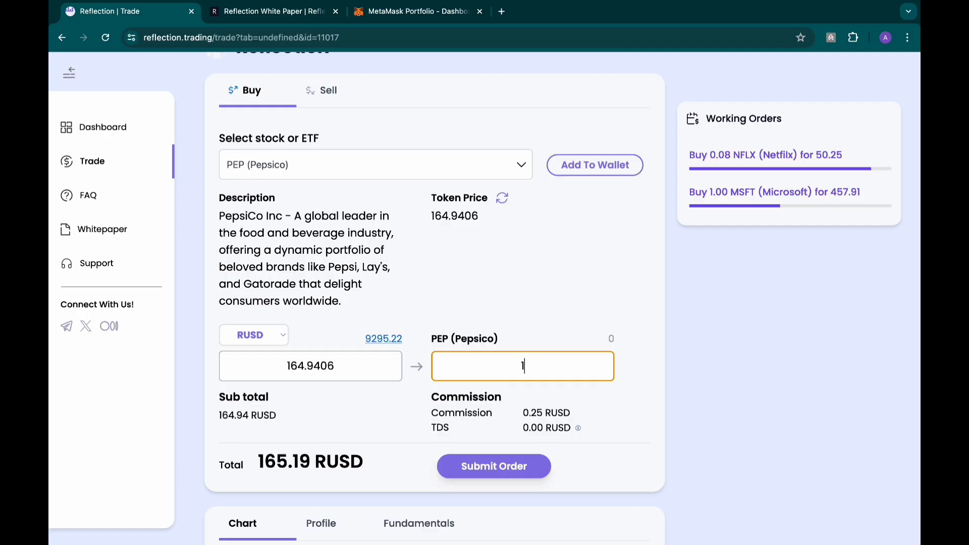
key(BackSpace)
text(5)
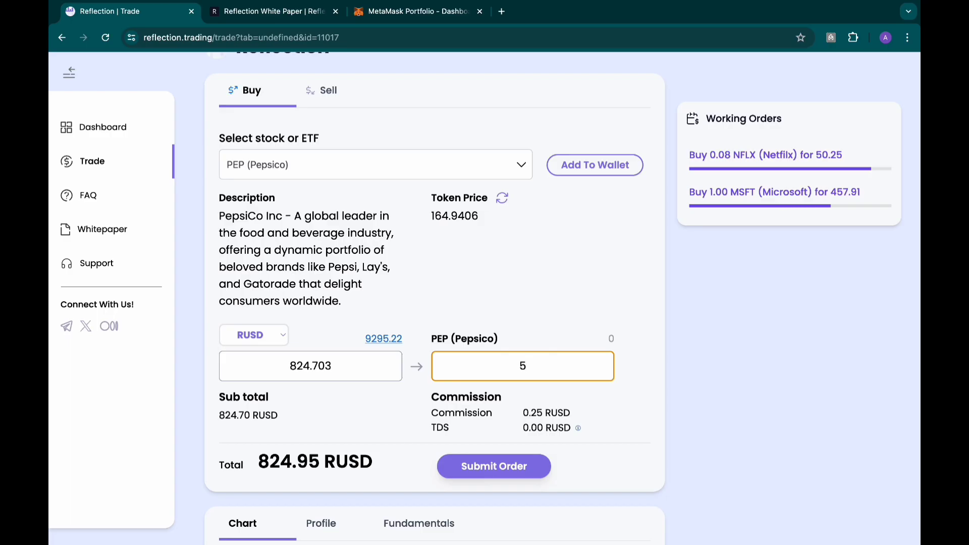
key(BackSpace)
text(3)
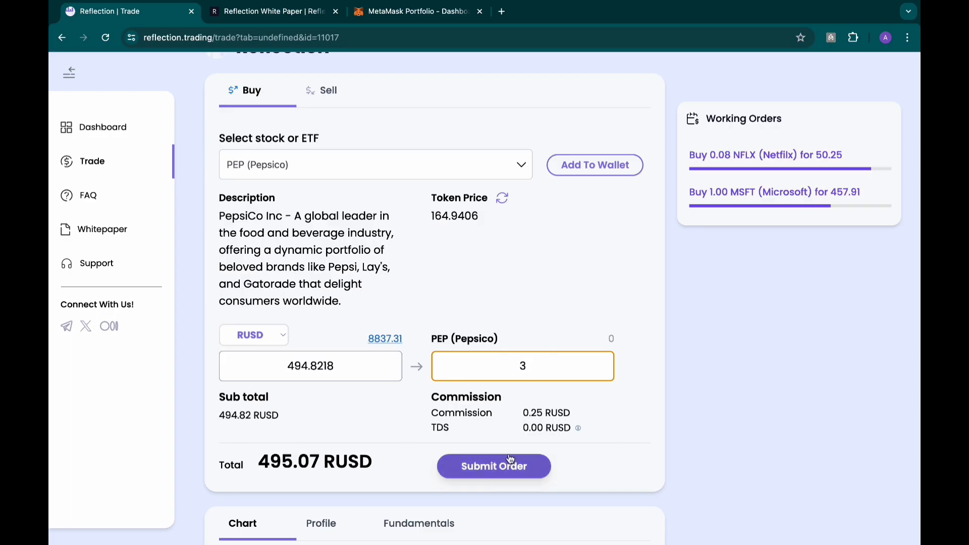
click(508, 470)
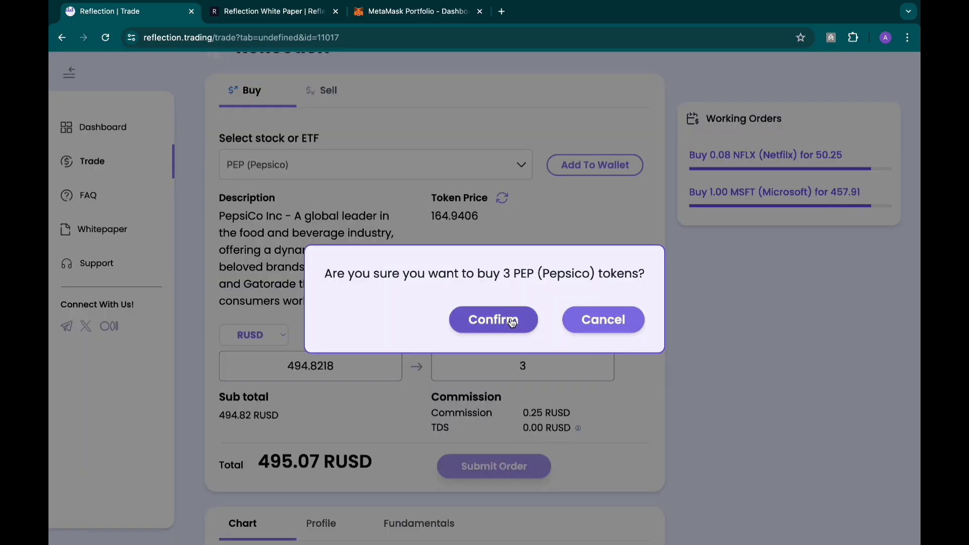
click(511, 322)
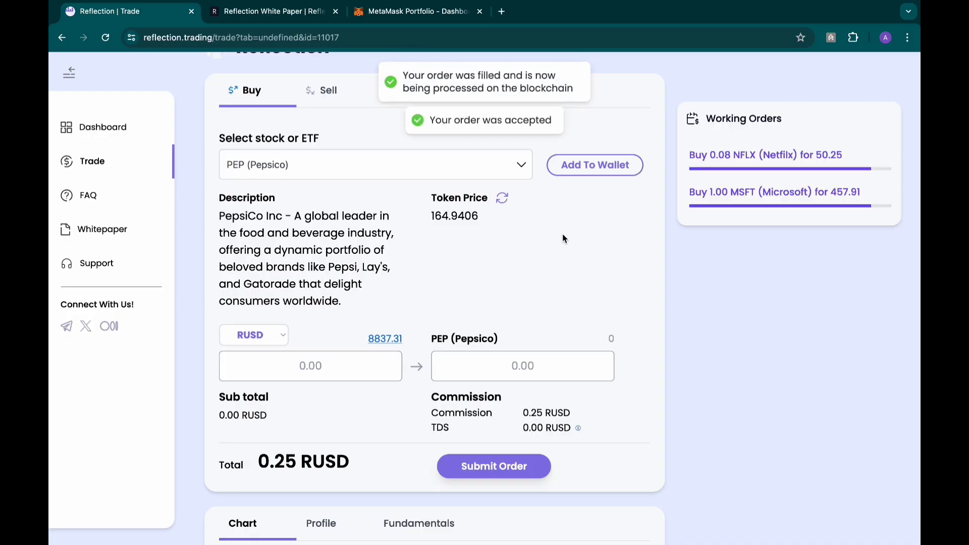
Check the working orders list and highlight the pending Pepsico purchase
scroll(563, 234, up, 2)
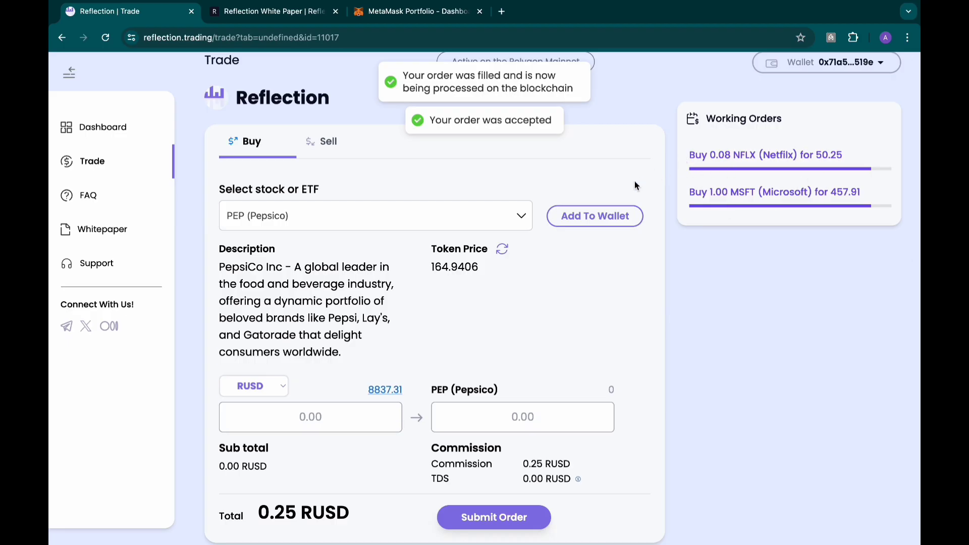
scroll(634, 181, down, 3)
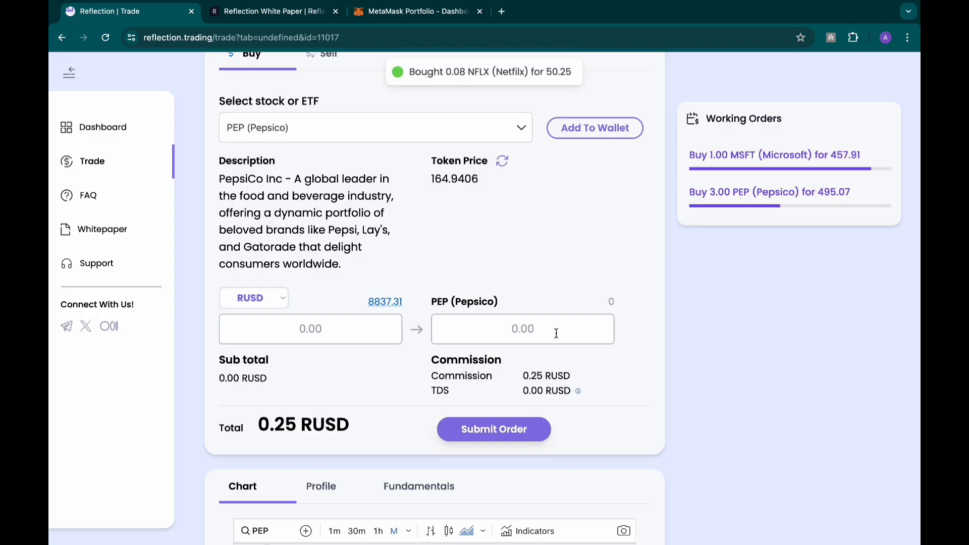
scroll(556, 330, up, 1)
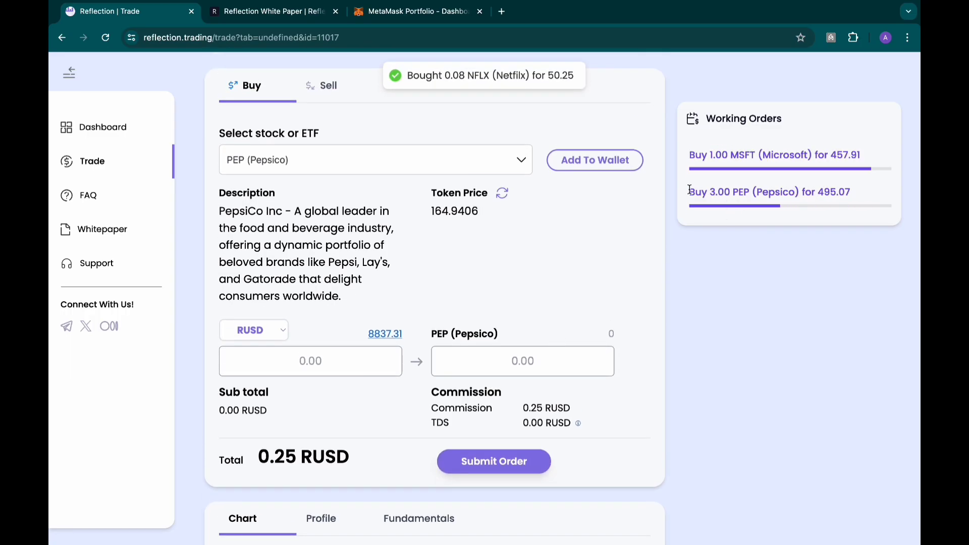
drag(689, 190, 865, 193)
click(778, 251)
Choose QQQ (Nasdaq 100 ETF) as the stock token to buy
scroll(459, 265, up, 1)
click(458, 167)
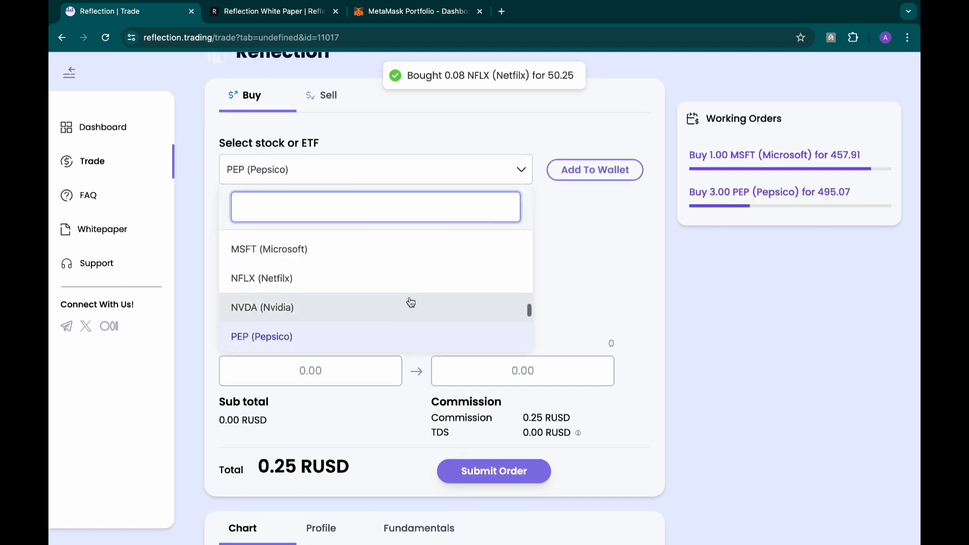
scroll(411, 302, down, 2)
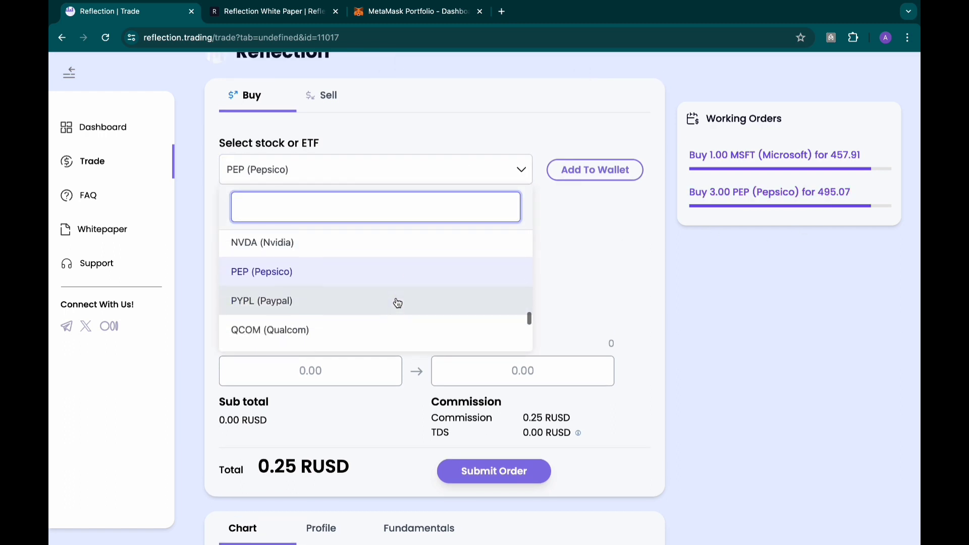
scroll(398, 303, down, 4)
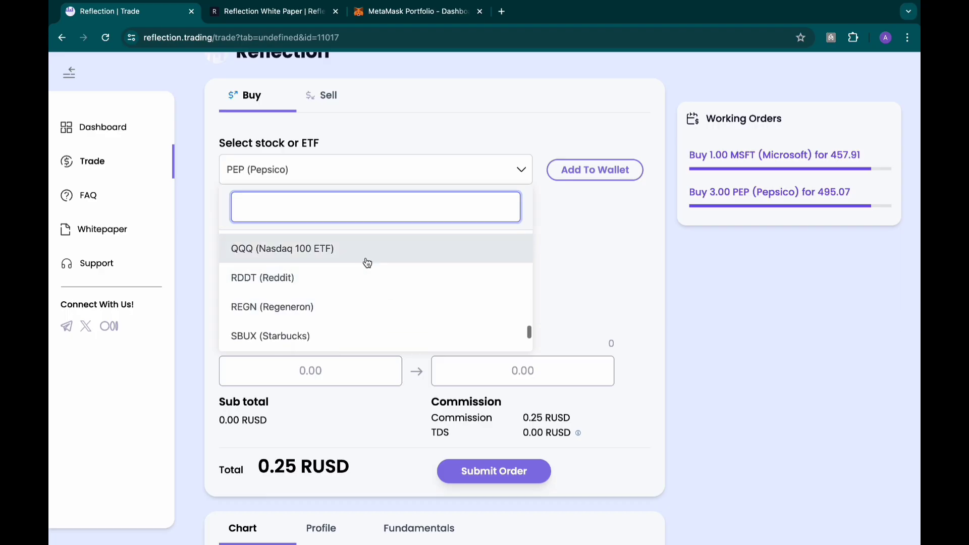
click(367, 263)
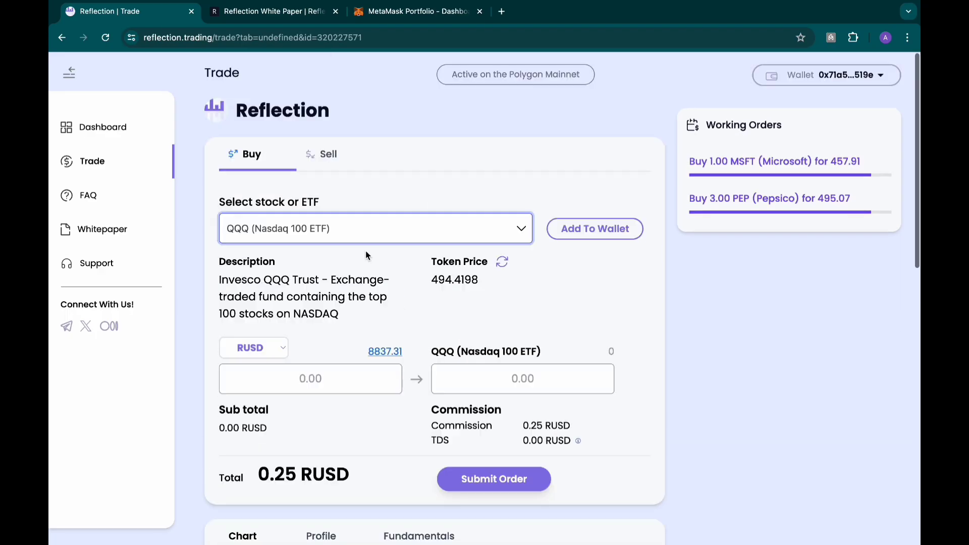
Highlight the description of the Nasdaq 100 ETF to read what the fund contains
right_click(384, 297)
click(232, 275)
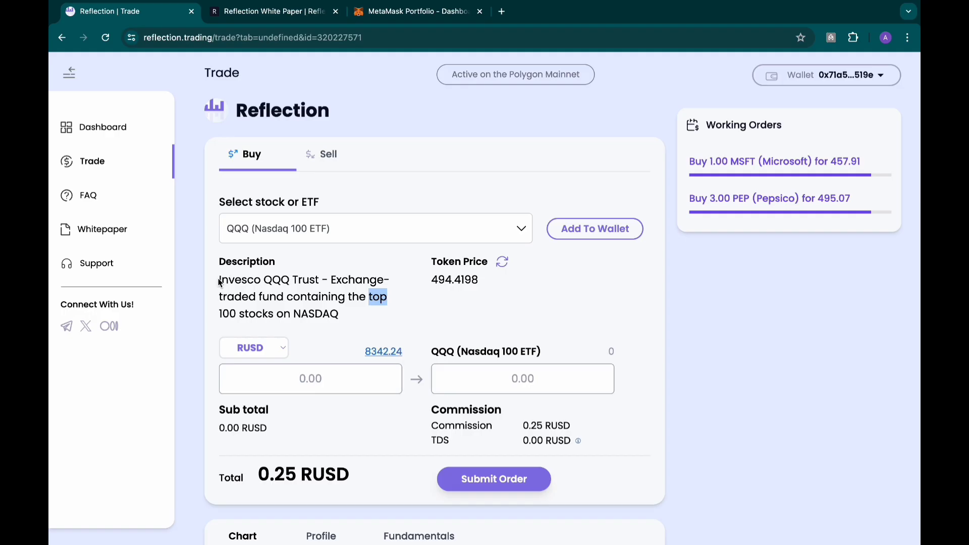
drag(219, 283, 350, 317)
click(336, 318)
Compress the price scale of the QQQ chart and examine its price history
scroll(368, 320, down, 3)
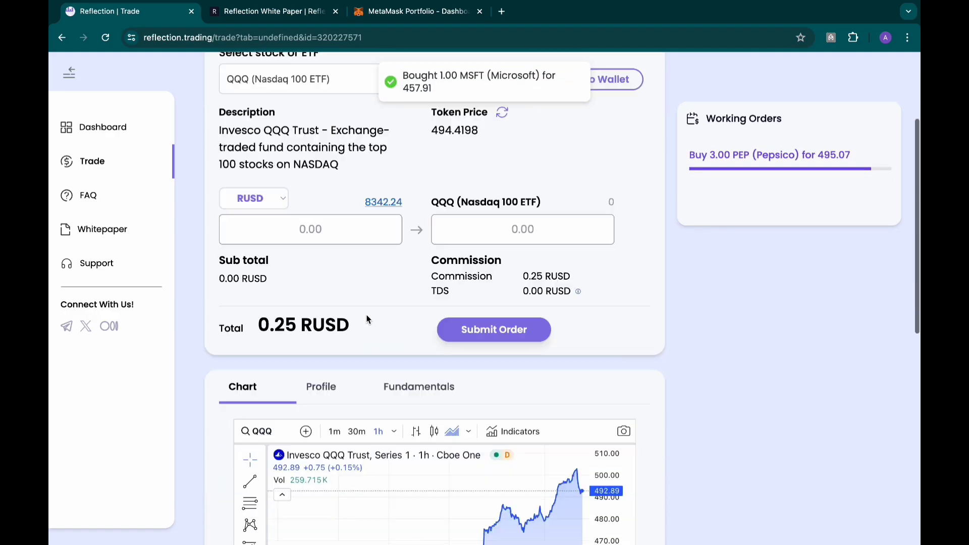
scroll(367, 319, down, 3)
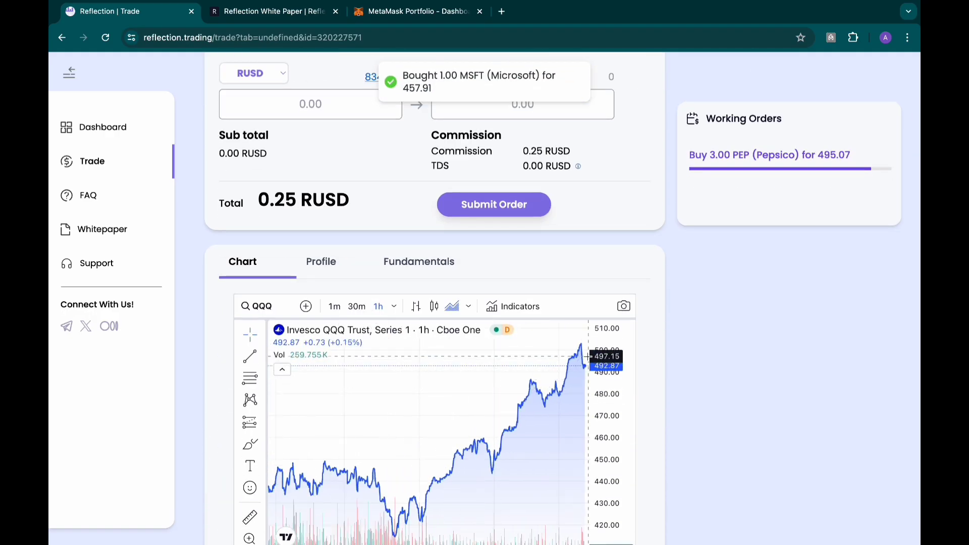
drag(604, 358, 510, 456)
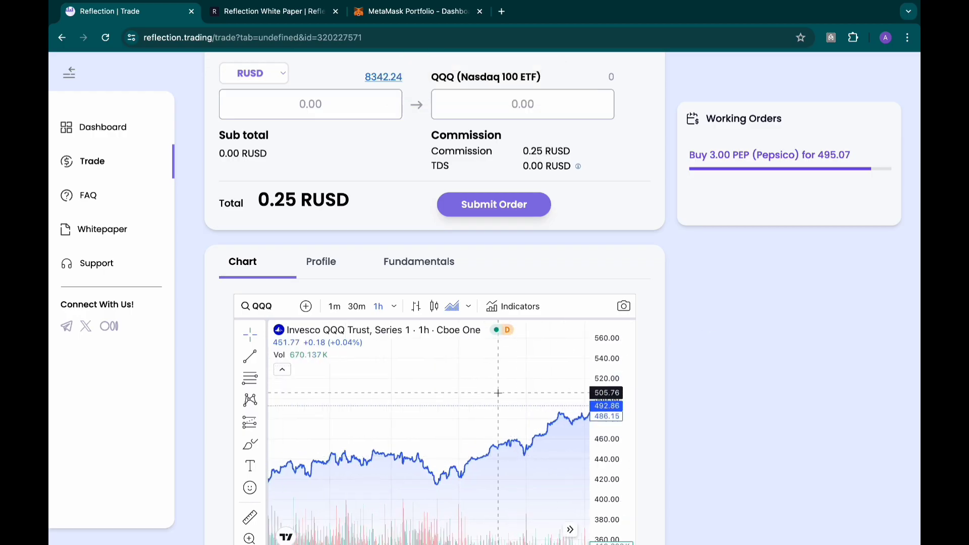
scroll(744, 274, up, 5)
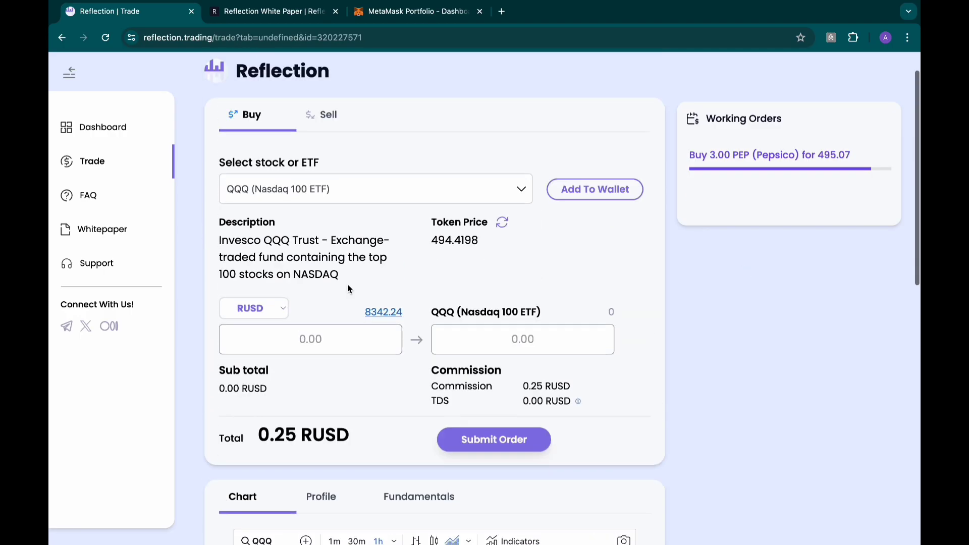
Refresh the QQQ token price, set the quantity to 1 token, then submit and confirm the RUSD buy order
click(525, 344)
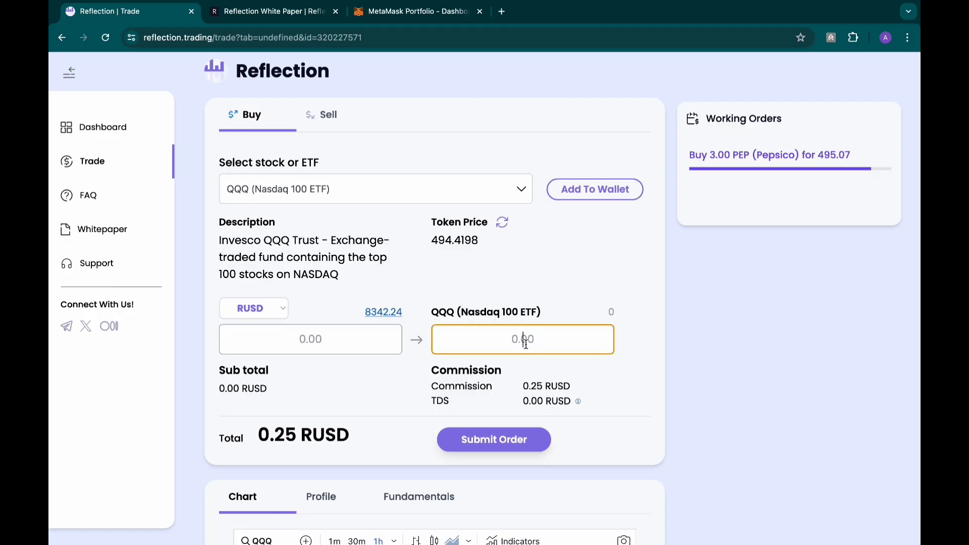
click(503, 222)
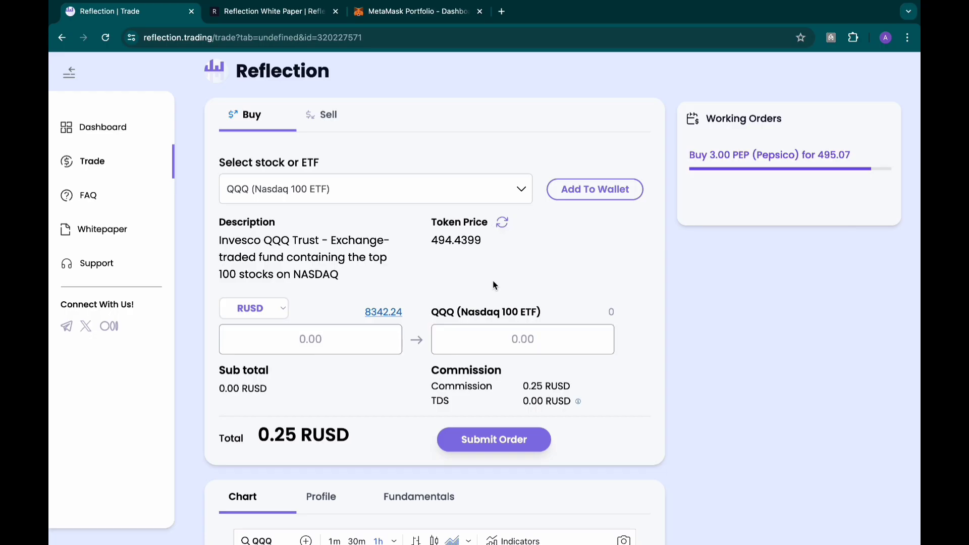
click(523, 347)
text(1)
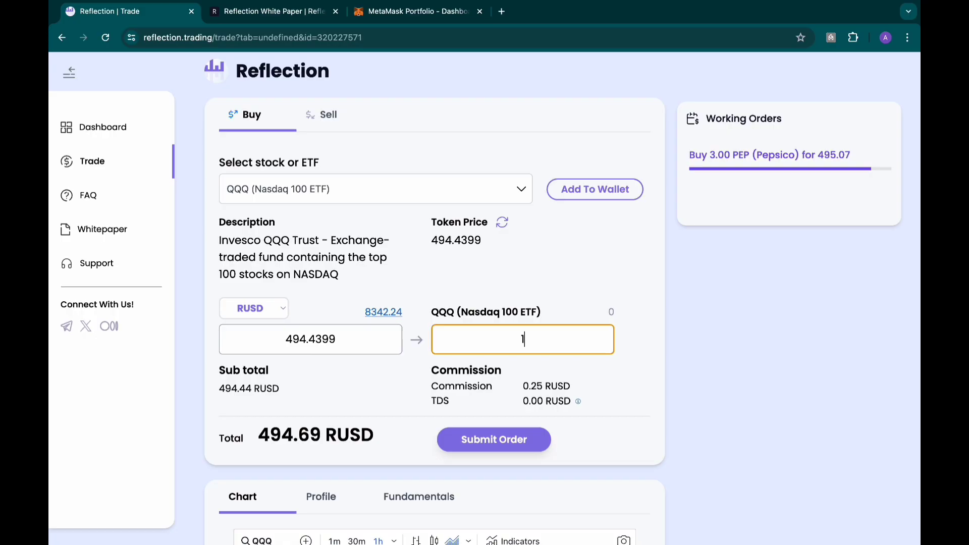
click(487, 448)
click(554, 335)
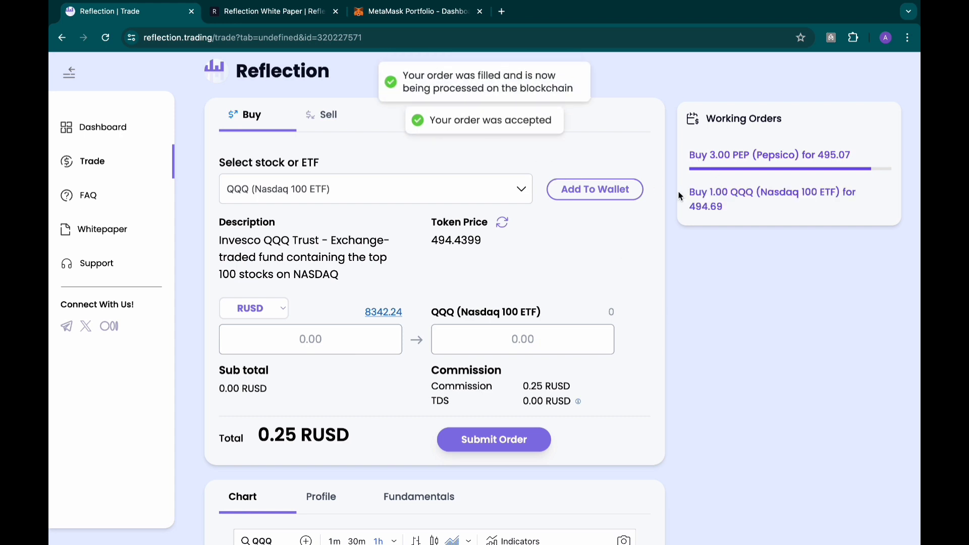
Open the dashboard and review the list of held stock tokens, highlighting the portfolio's total value
scroll(689, 192, down, 1)
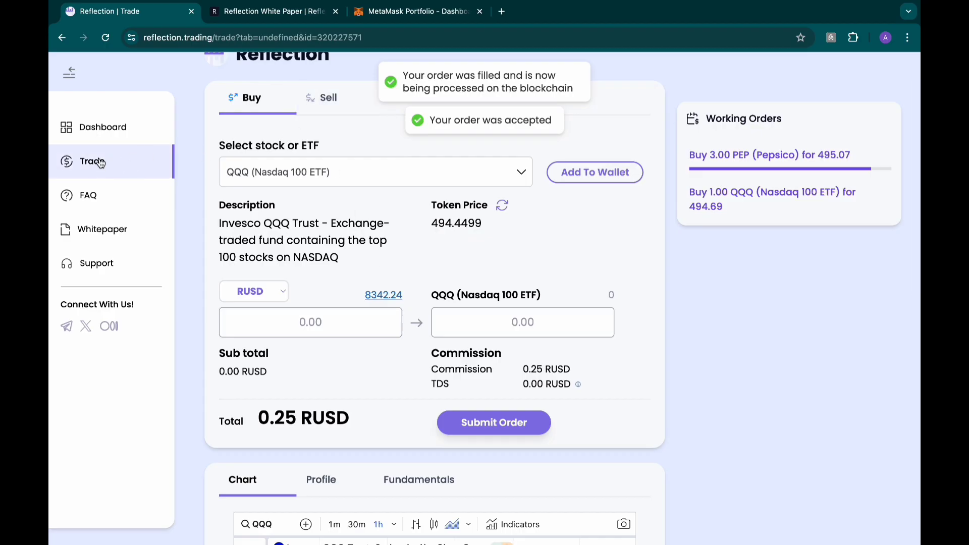
click(108, 144)
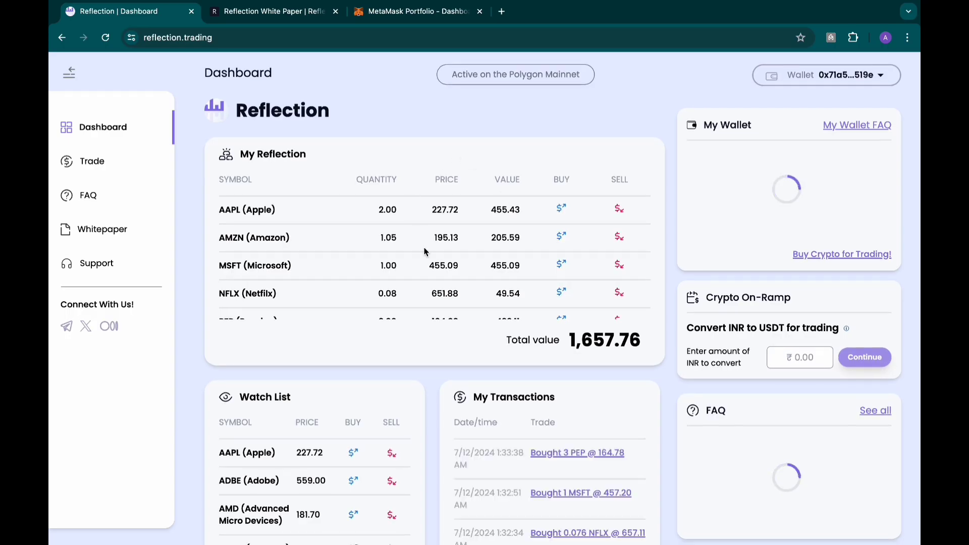
scroll(427, 255, down, 1)
scroll(426, 263, up, 1)
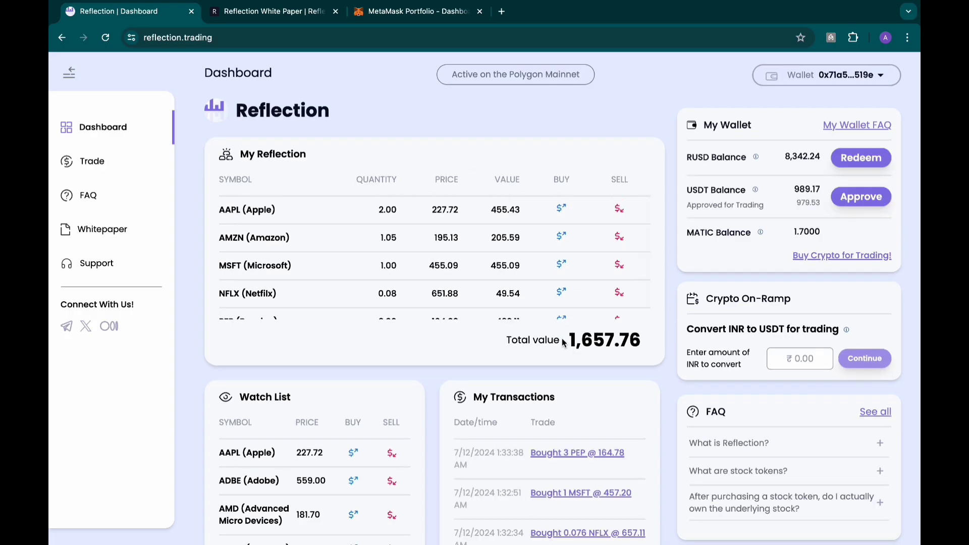
drag(578, 339, 650, 344)
click(550, 350)
scroll(482, 240, down, 1)
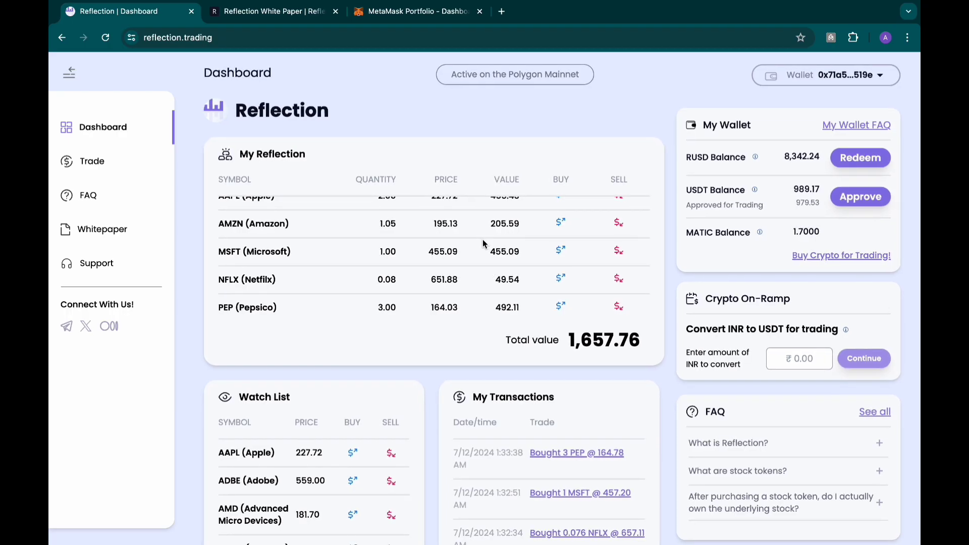
scroll(482, 240, up, 1)
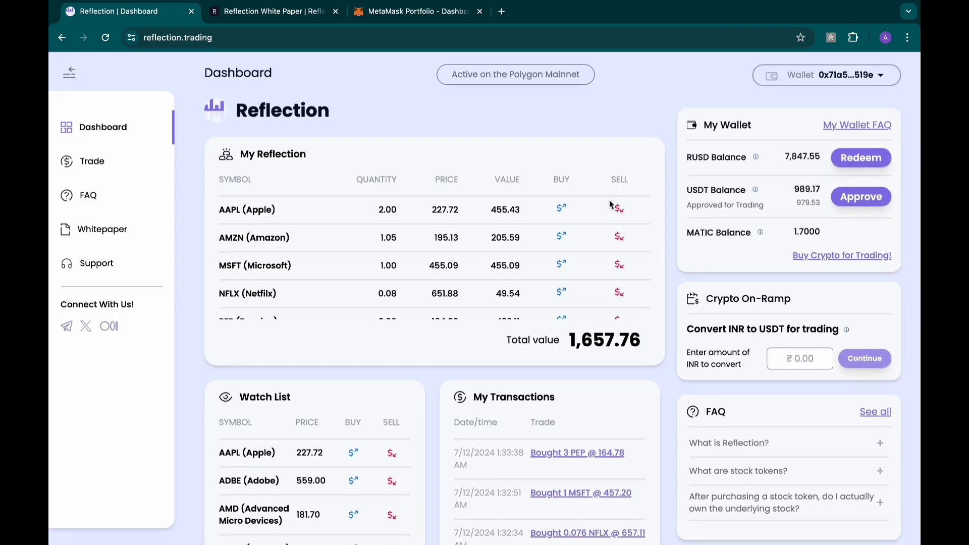
Open the sell order form for the Amazon holding from the dashboard
click(620, 237)
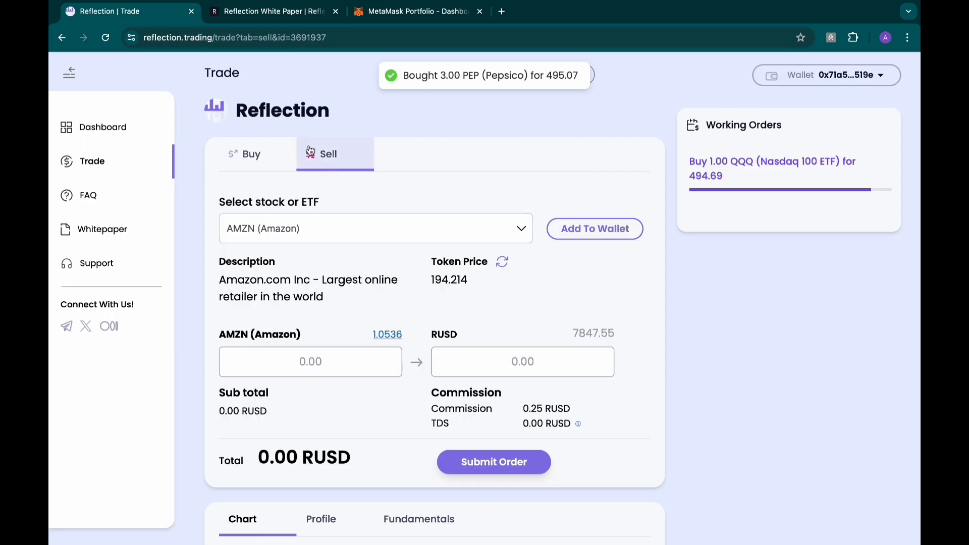
click(248, 155)
click(343, 164)
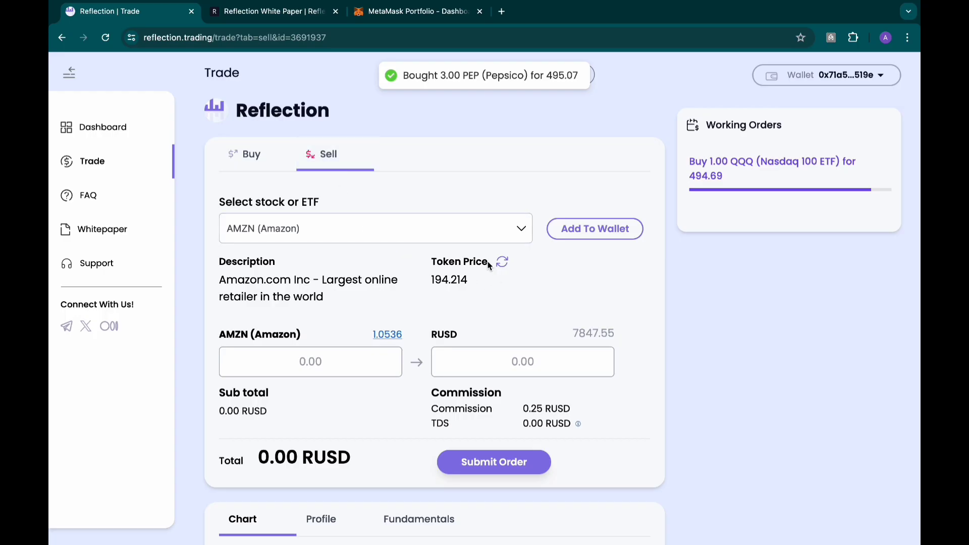
Set the AMZN quantity to the full balance of 1.0536 tokens, then submit and confirm the sell order
click(388, 334)
scroll(586, 434, down, 1)
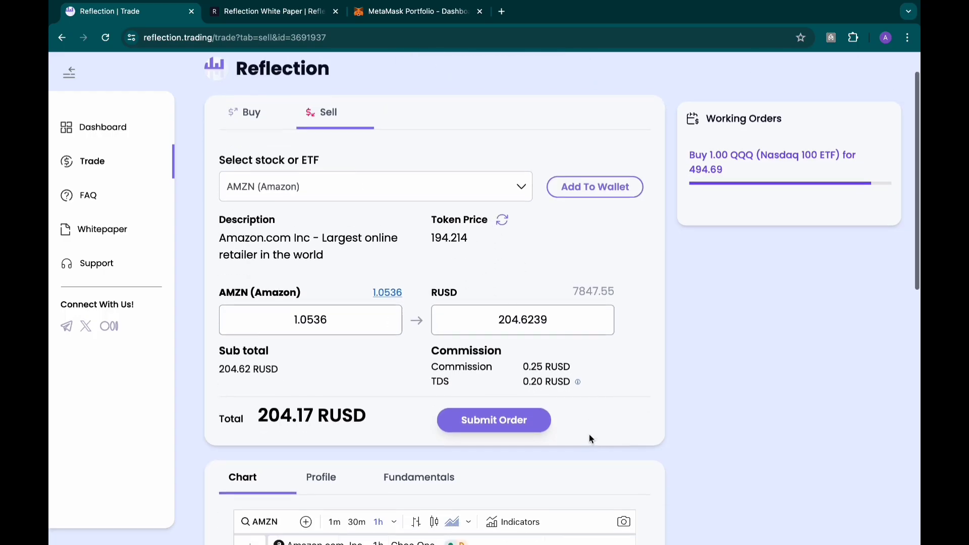
click(501, 418)
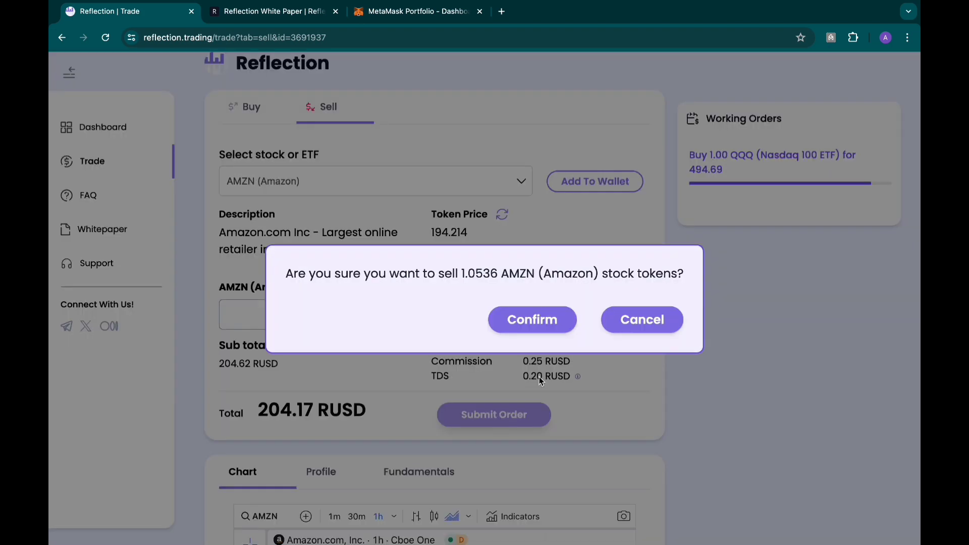
click(532, 322)
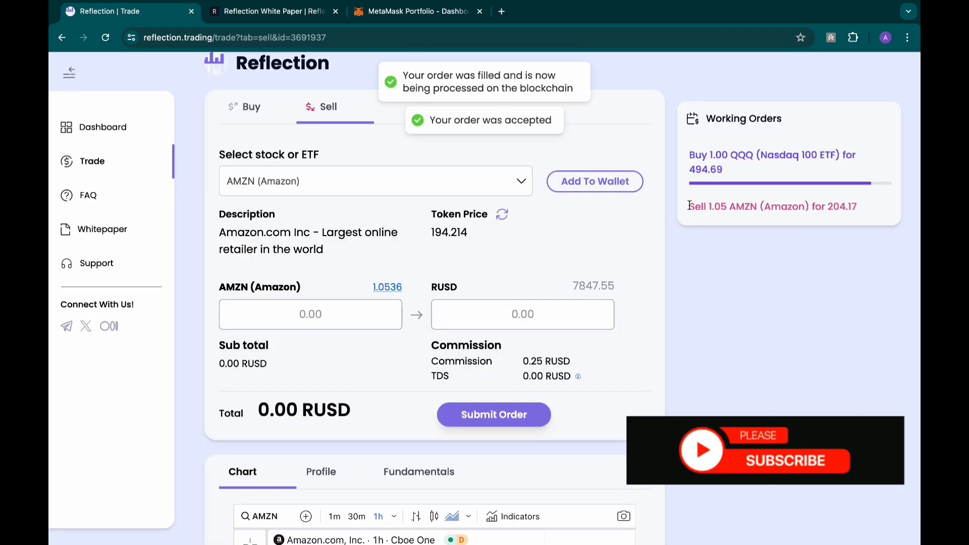
Highlight the pending Amazon sale in the working orders list and look over the Amazon price chart
drag(689, 196, 859, 207)
scroll(825, 175, down, 5)
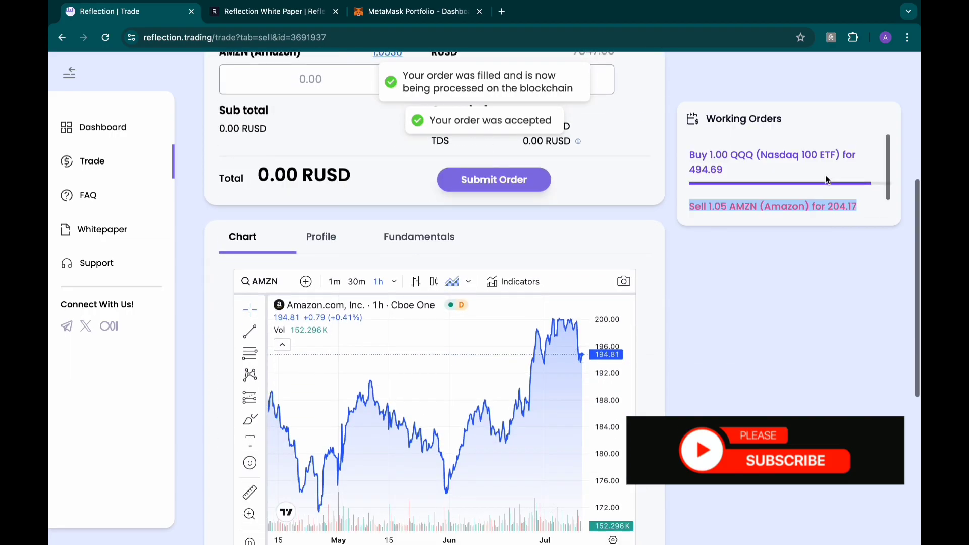
scroll(619, 221, up, 4)
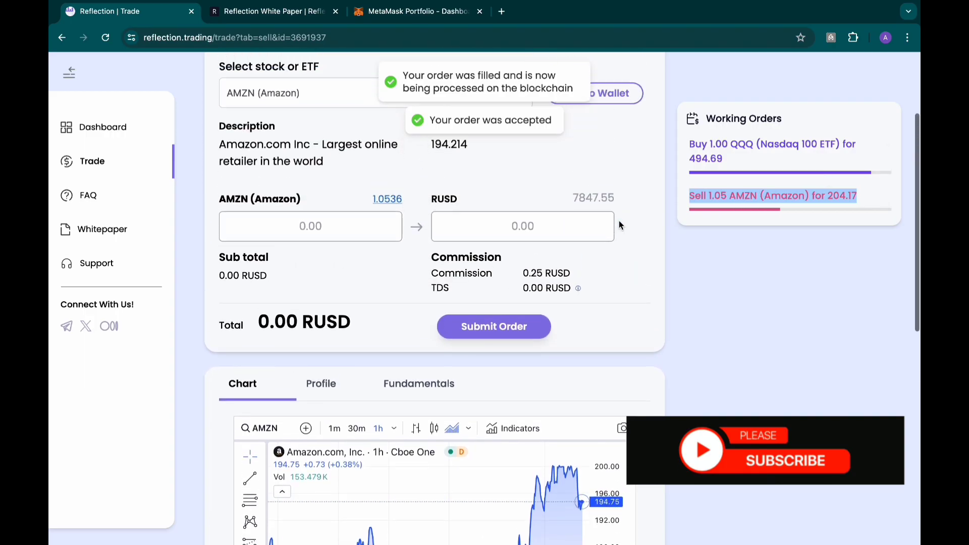
click(634, 233)
scroll(634, 234, up, 1)
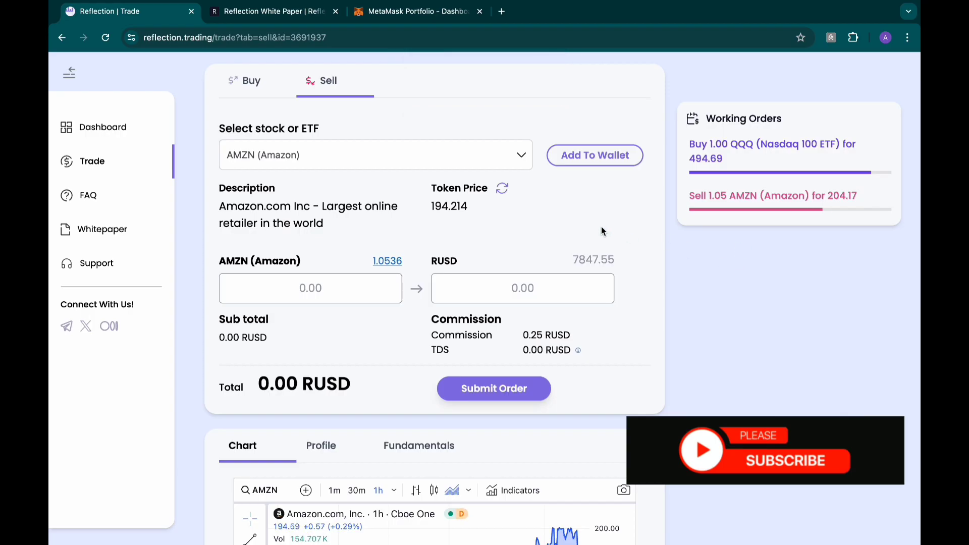
Browse the list of stock tokens and choose AAPL (Apple) as the one to sell
click(496, 154)
scroll(457, 311, down, 10)
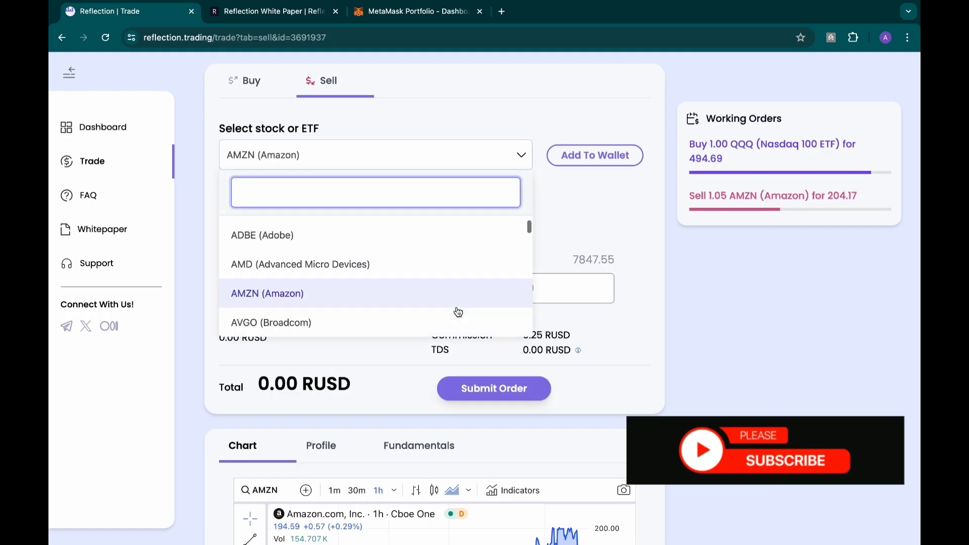
scroll(458, 312, up, 10)
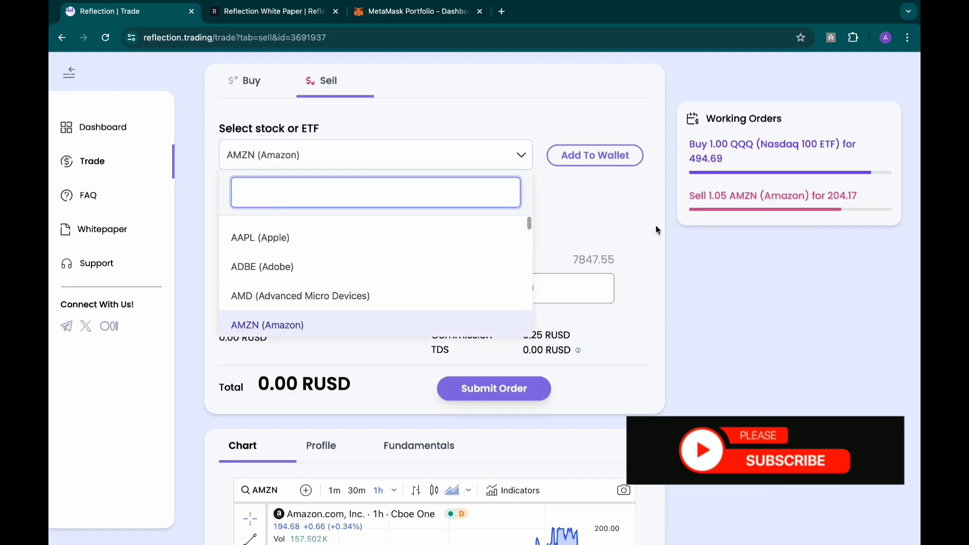
click(581, 201)
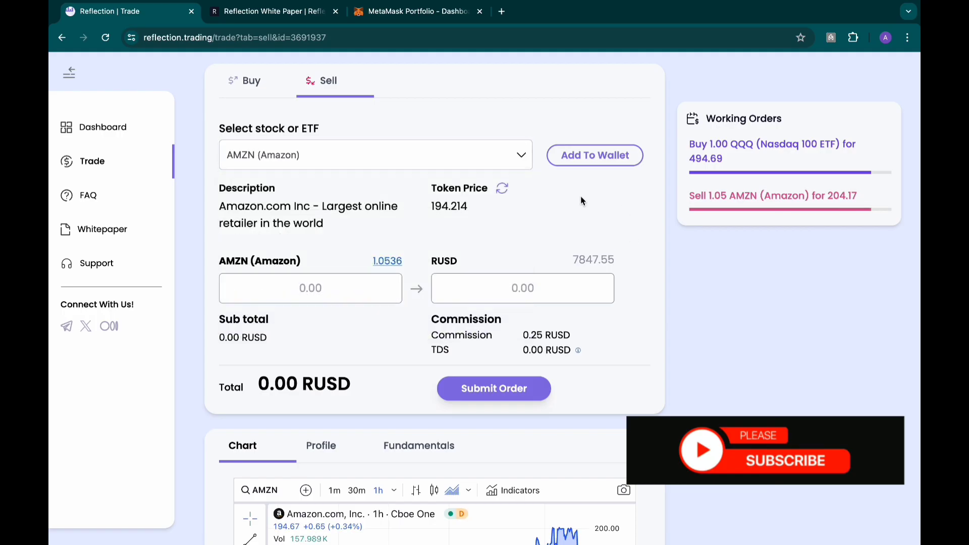
click(446, 162)
click(406, 235)
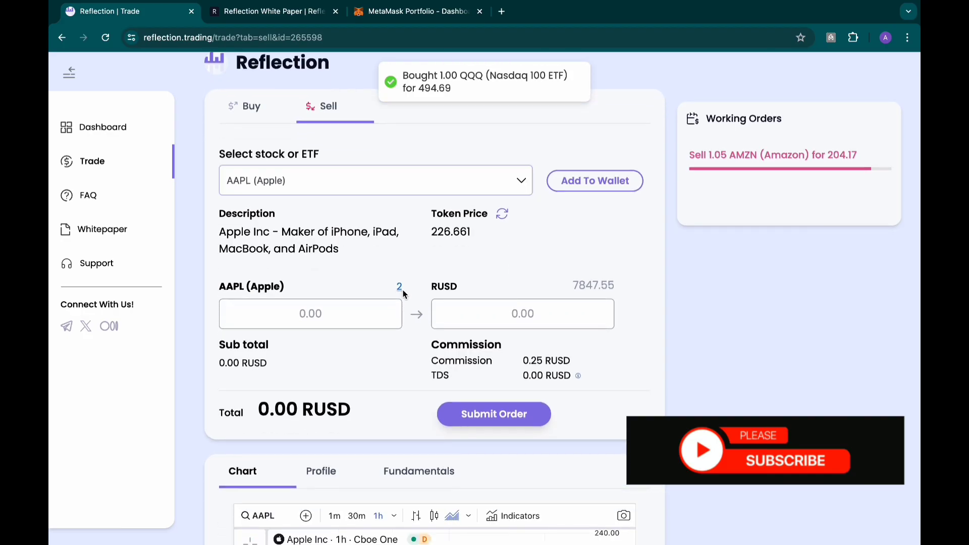
Set the AAPL sale to the full balance of 2 tokens, submit it but cancel at the confirmation, and highlight the RUSD amount
click(400, 291)
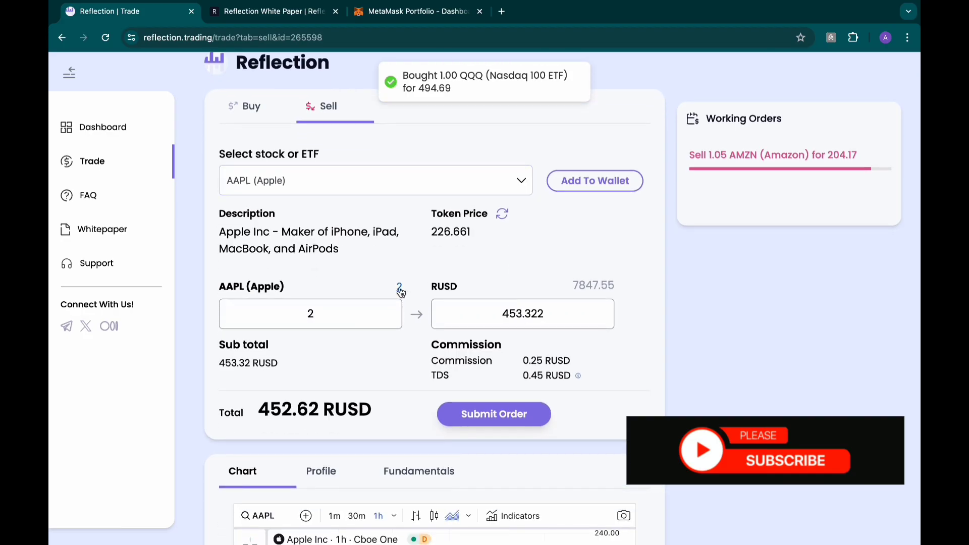
click(507, 415)
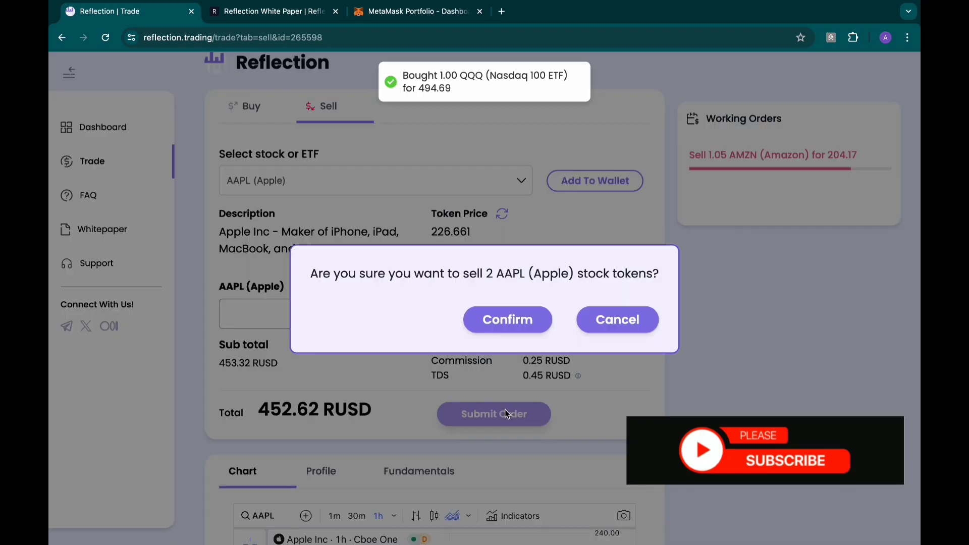
click(609, 325)
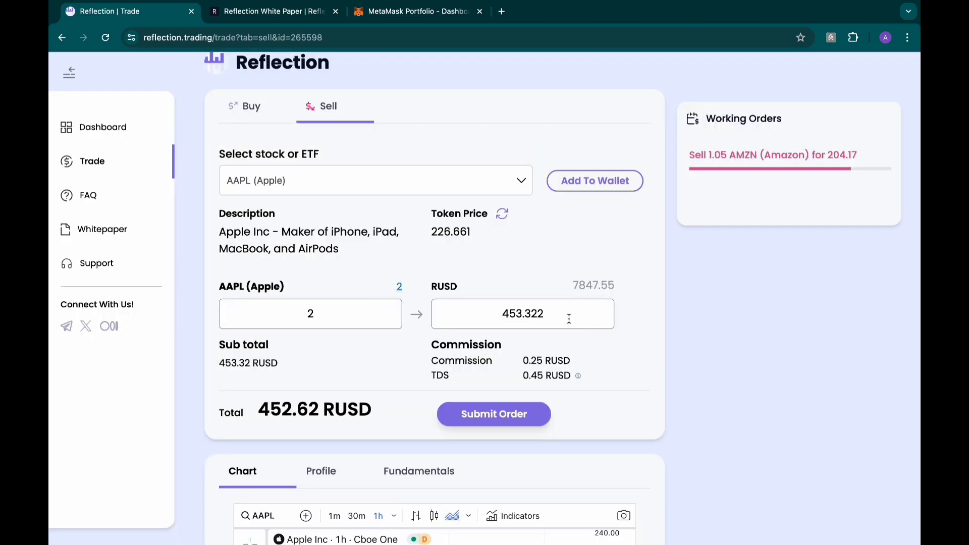
drag(486, 308, 598, 310)
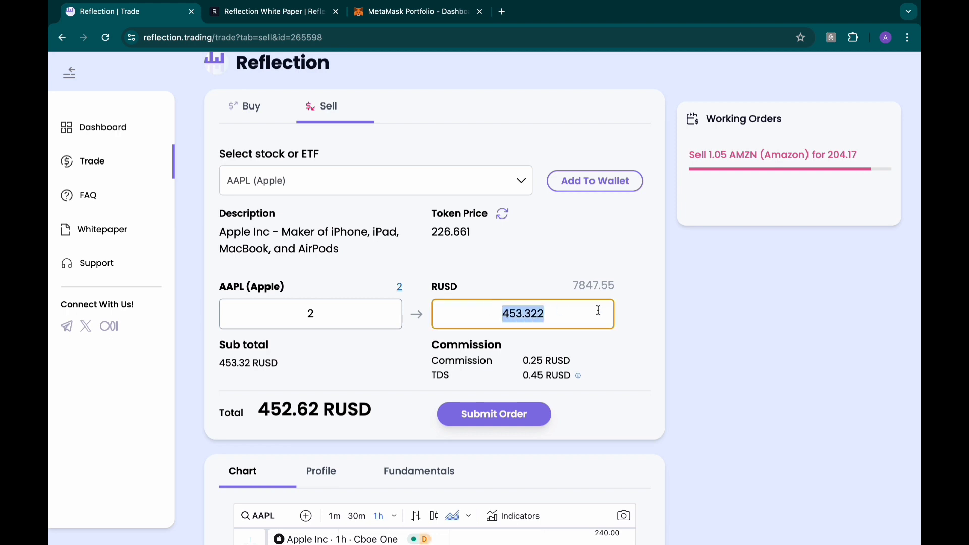
click(582, 318)
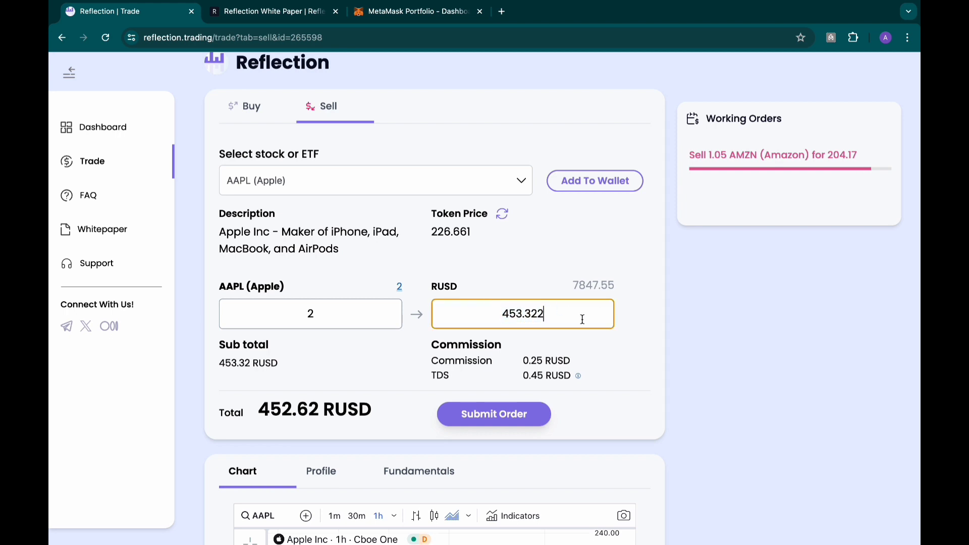
Check the TDS explanation for the Apple sale, then submit and confirm the order to sell 2 AAPL tokens
click(580, 379)
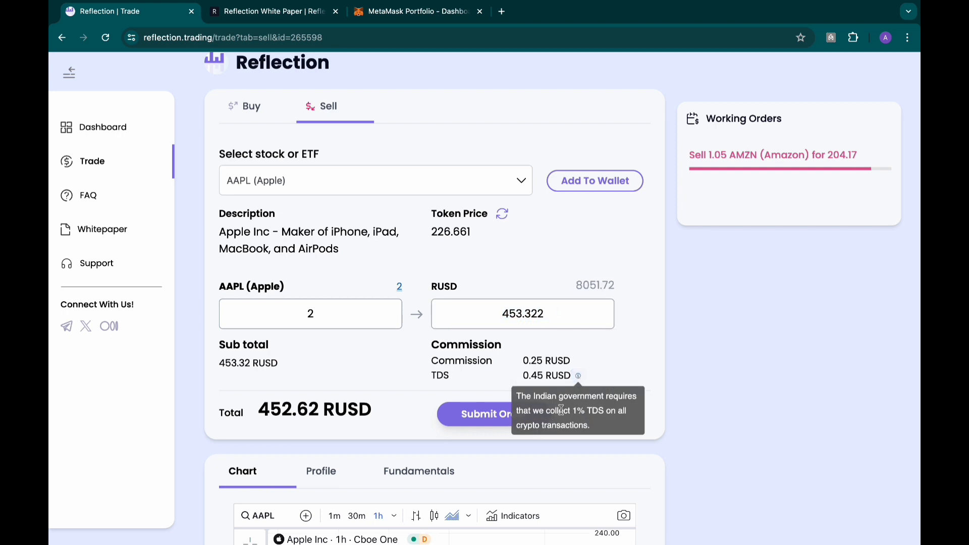
click(611, 313)
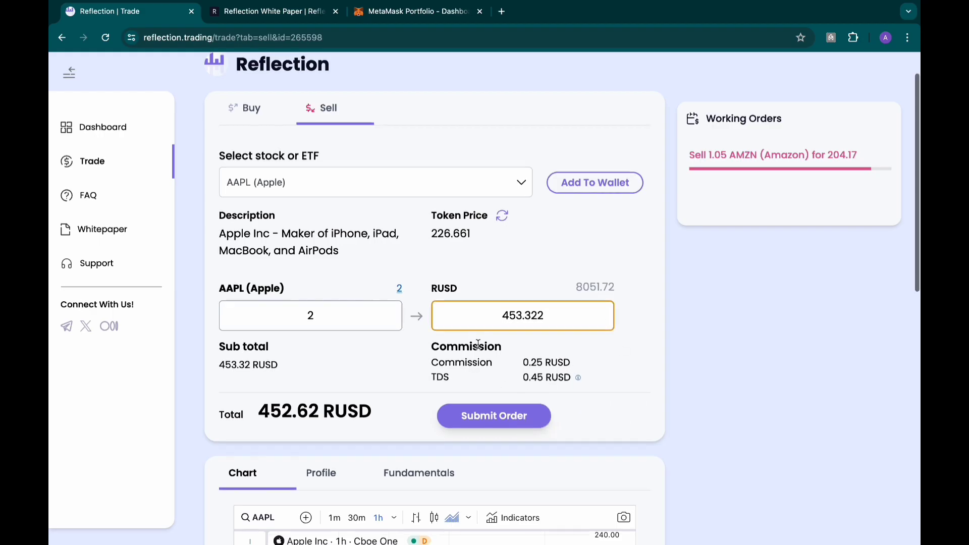
scroll(478, 344, up, 1)
scroll(478, 345, down, 2)
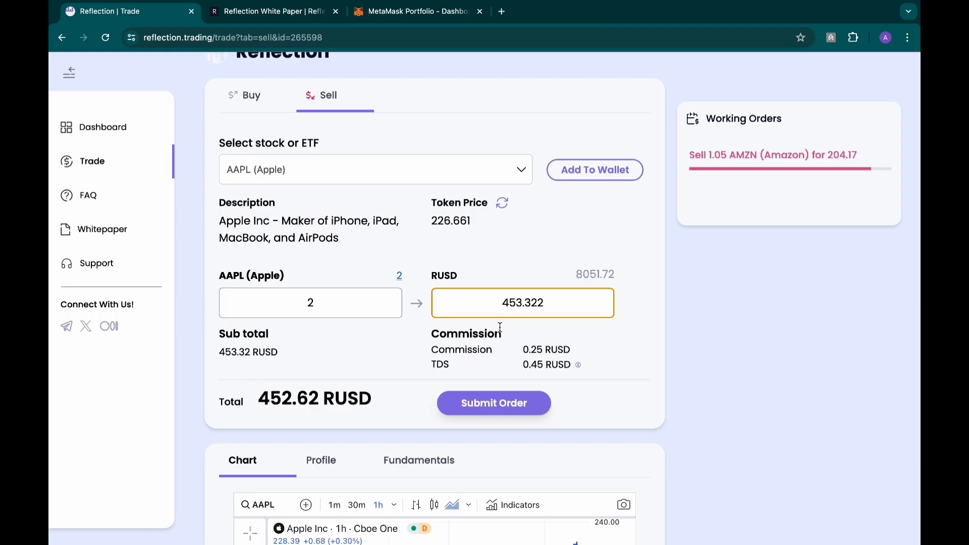
click(495, 404)
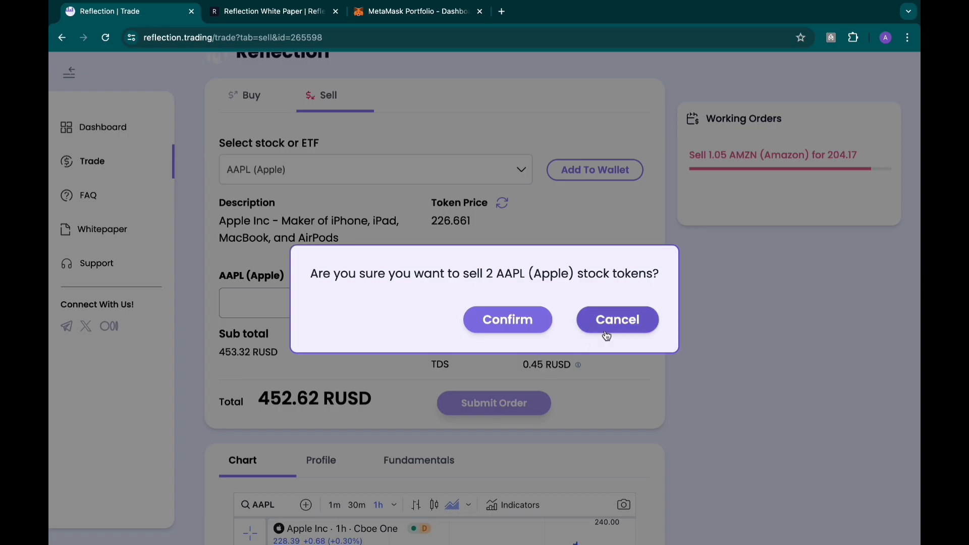
click(527, 319)
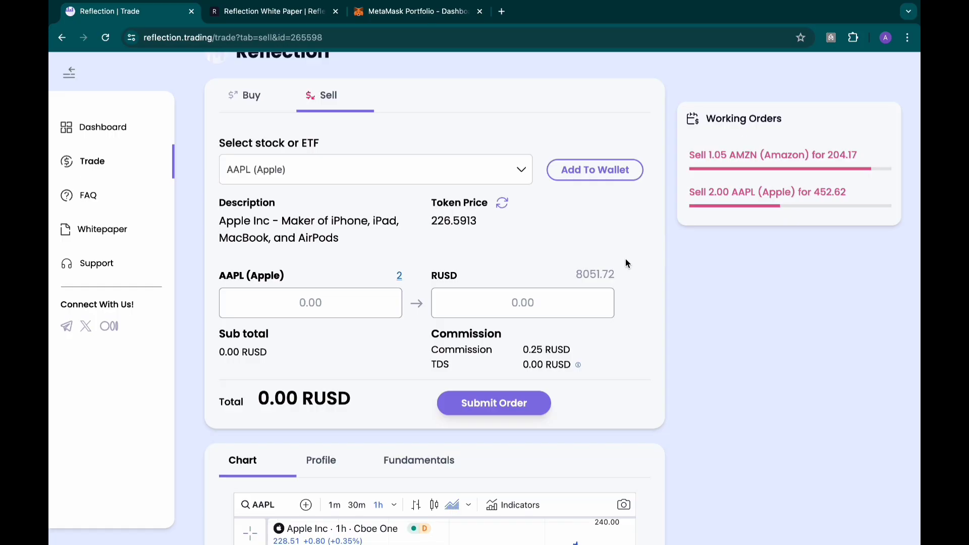
Highlight the pending Amazon and Apple sales in the working orders list
scroll(626, 259, up, 1)
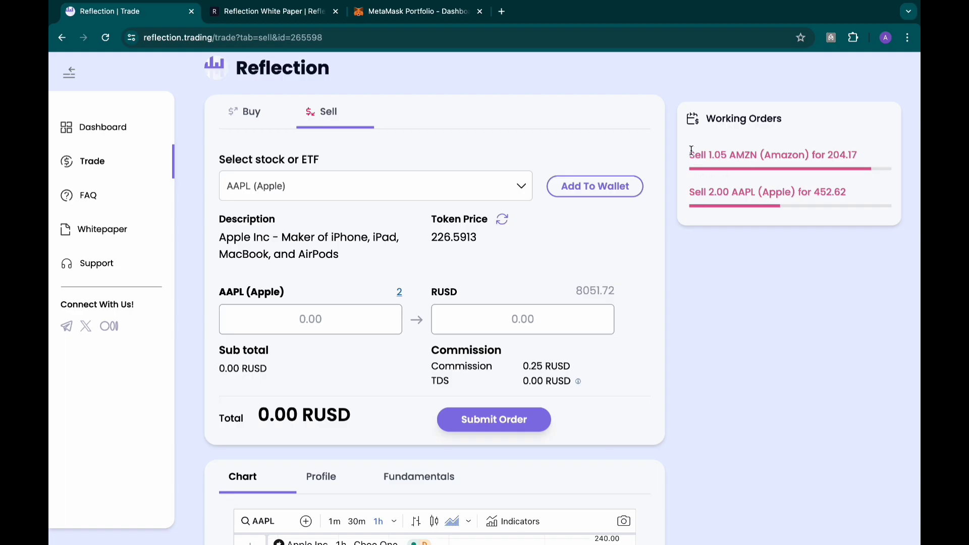
drag(688, 153, 863, 228)
click(855, 215)
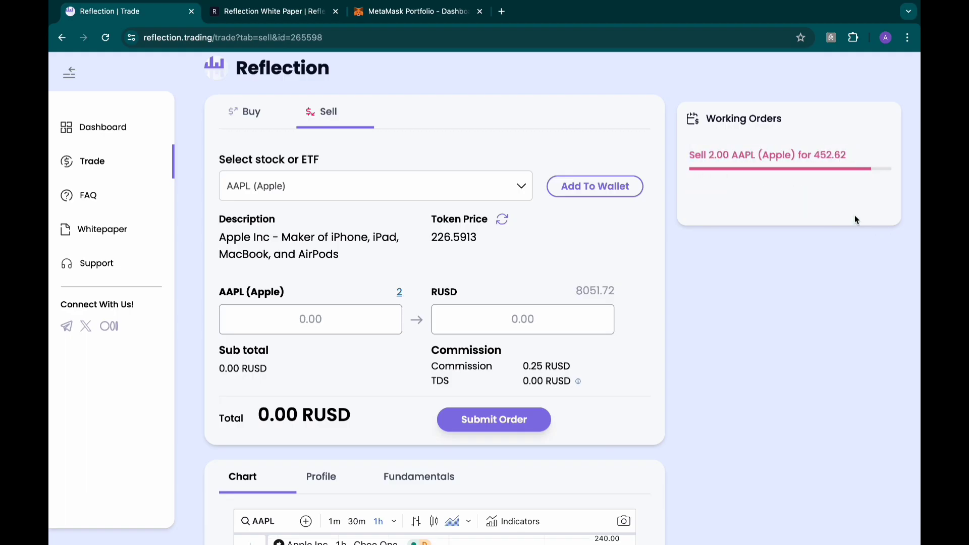
drag(723, 156, 843, 153)
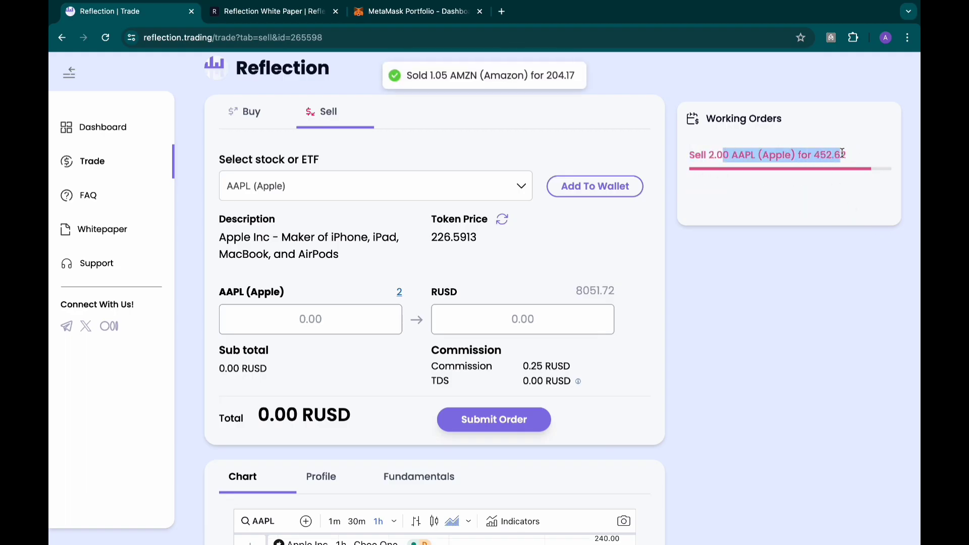
click(769, 185)
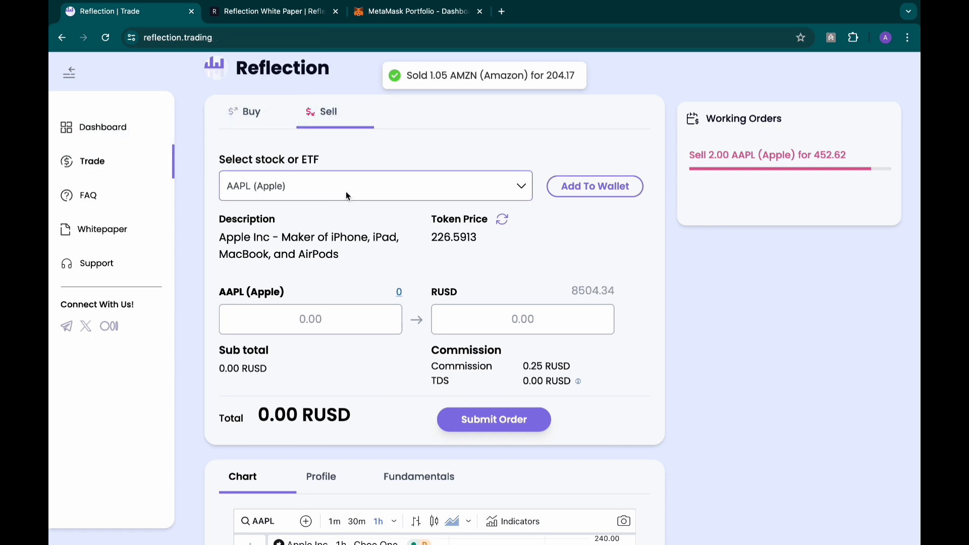
Go to the dashboard and highlight the My Reflection holdings, including the Microsoft row
scroll(307, 233, down, 1)
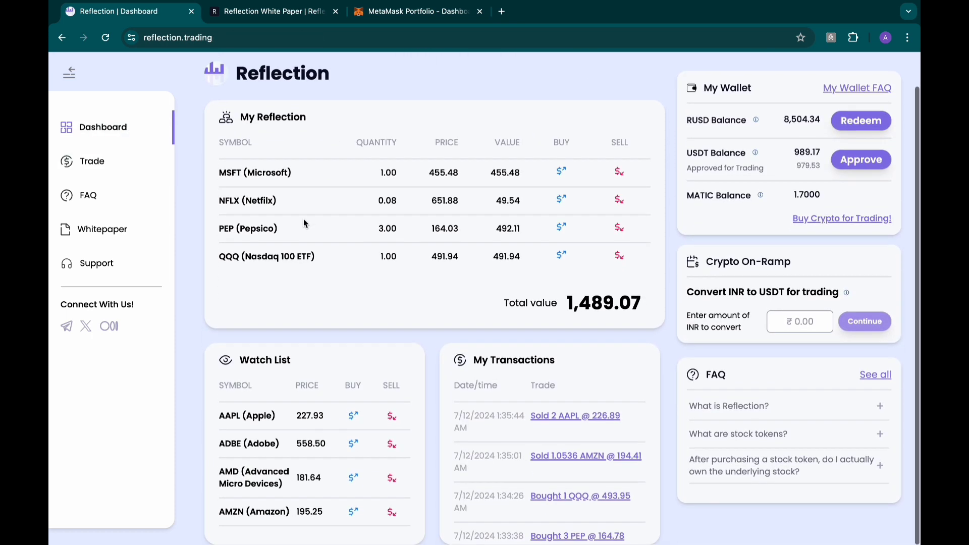
drag(217, 155, 527, 266)
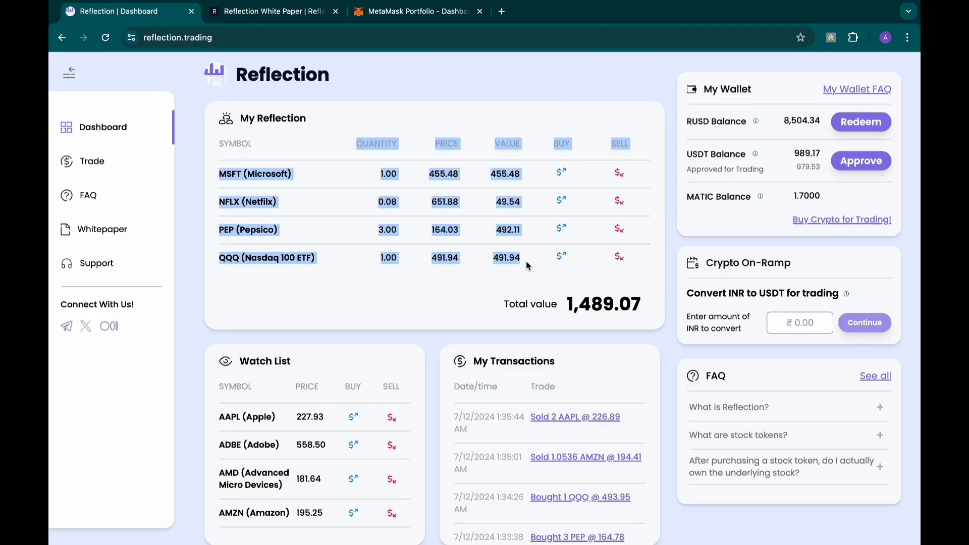
click(560, 272)
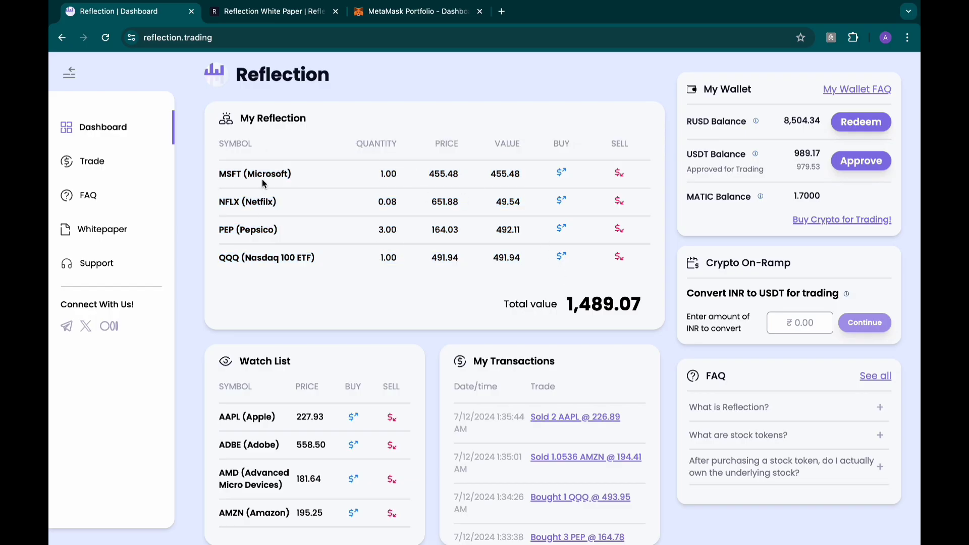
drag(220, 175, 655, 177)
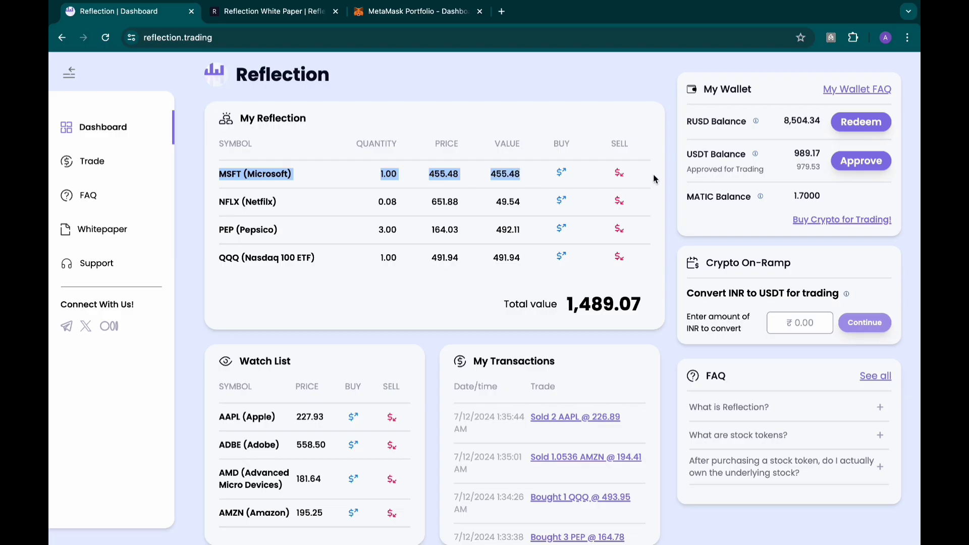
click(586, 183)
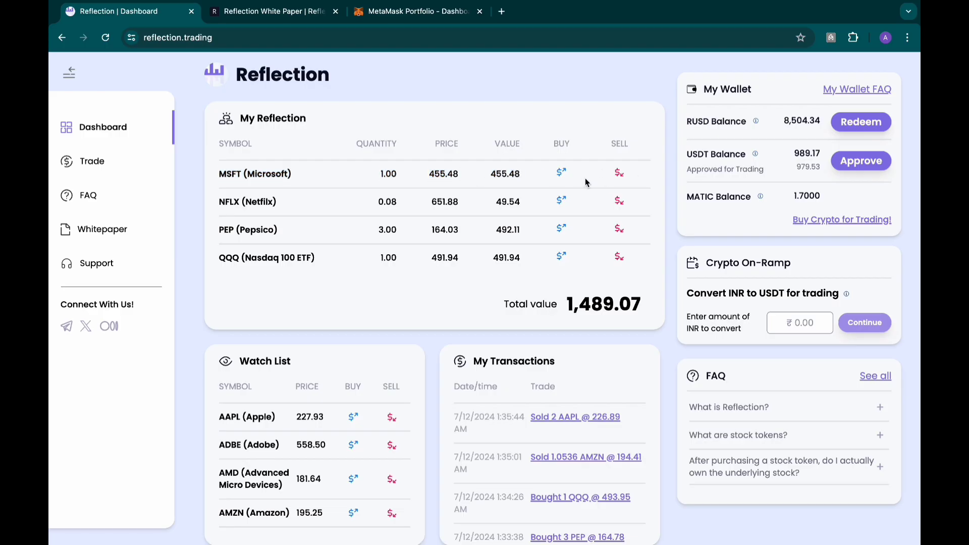
click(617, 175)
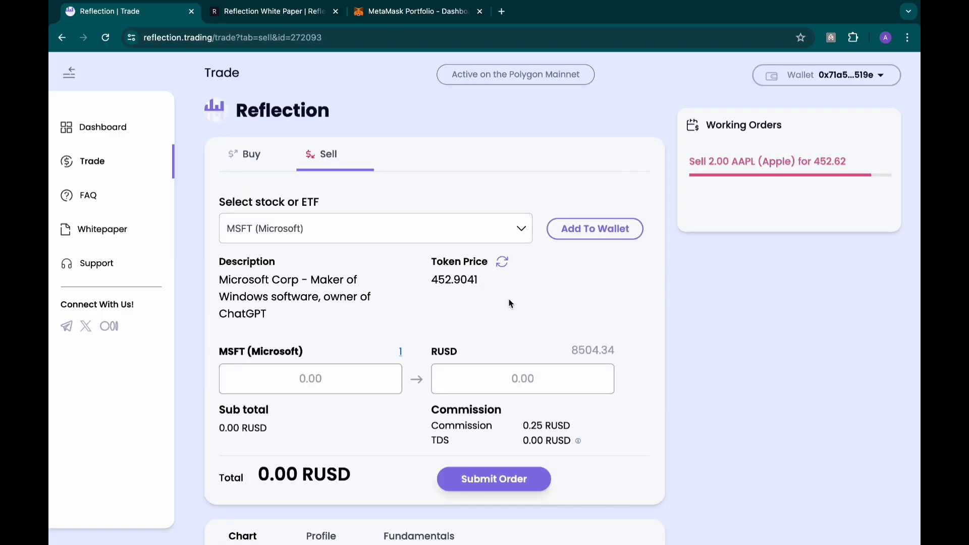
click(401, 352)
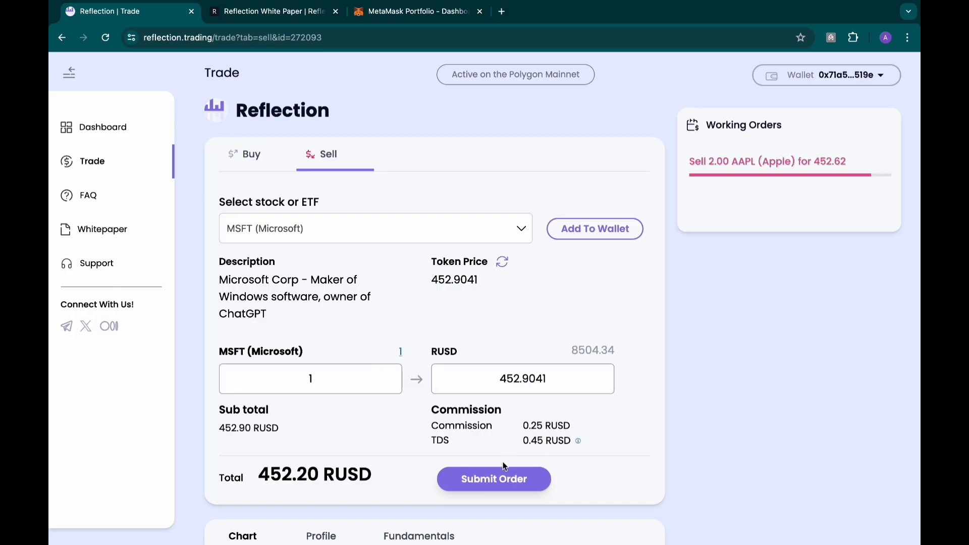
click(502, 476)
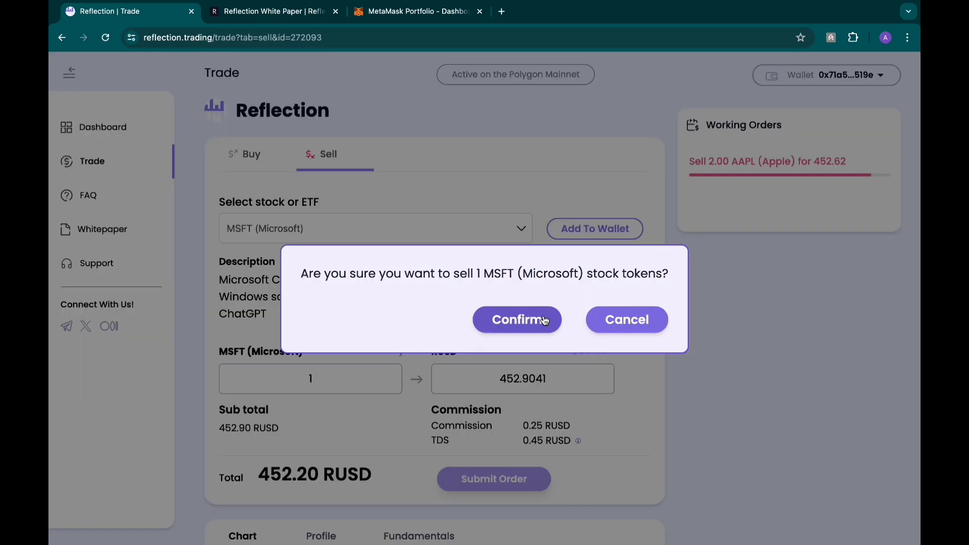
click(620, 318)
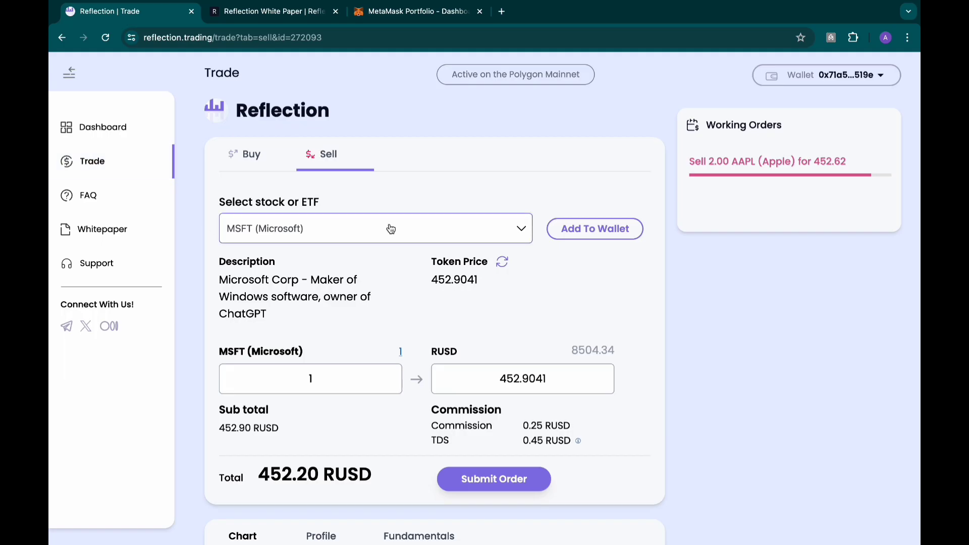
Return to the dashboard and highlight the quantity heading and the Microsoft and Pepsico quantities in the holdings
drag(403, 218, 377, 207)
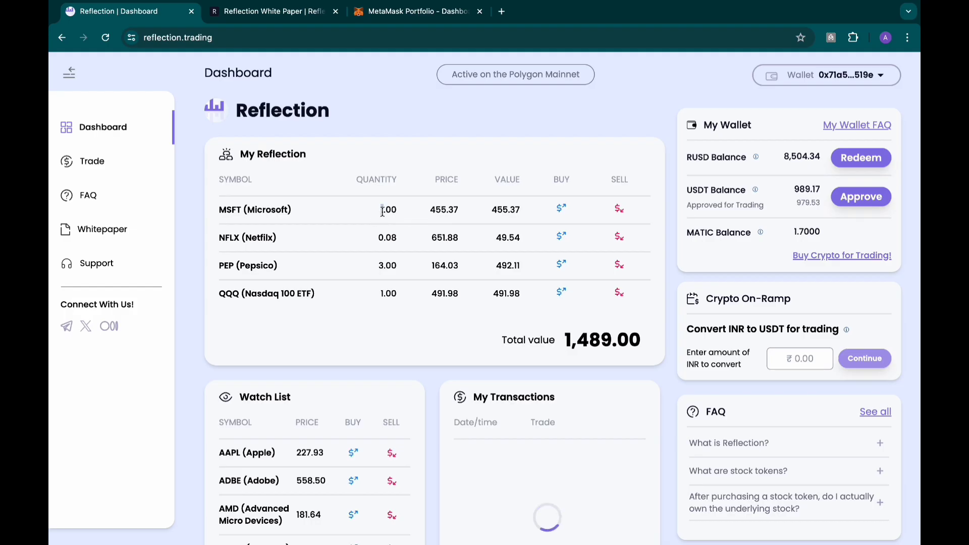
click(390, 182)
double_click(364, 178)
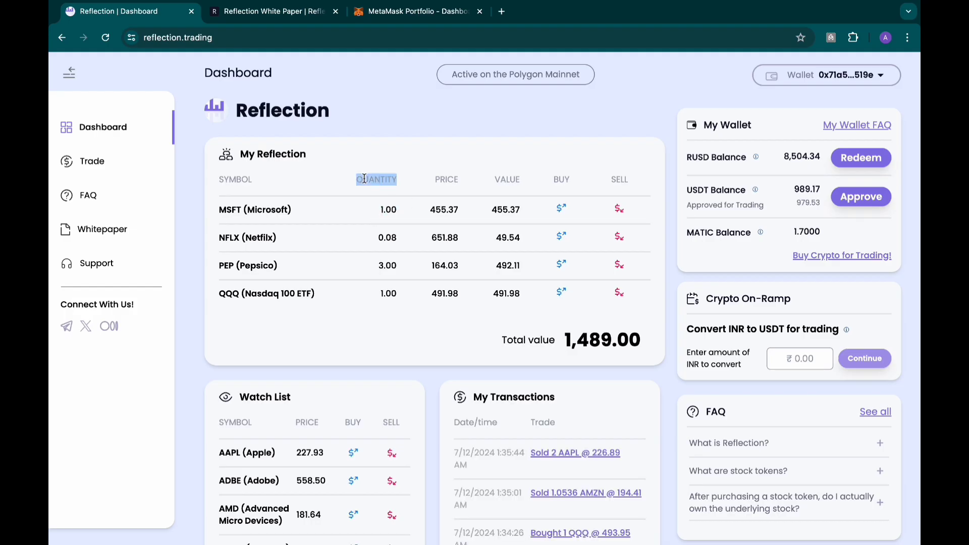
click(379, 212)
drag(380, 210, 386, 205)
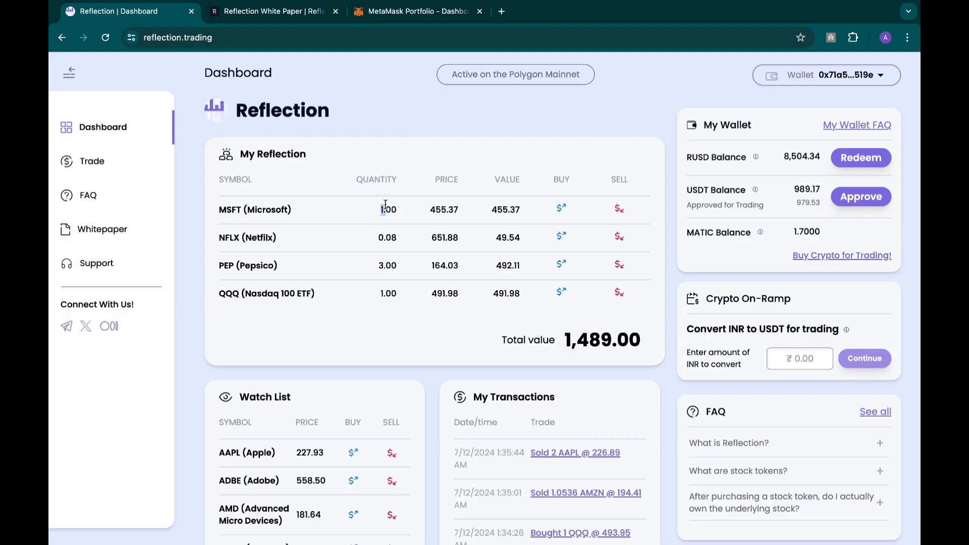
double_click(387, 265)
click(399, 202)
Open the sale of the Microsoft holding from the dashboard, set it to the full balance of 1 token, then submit and confirm the order
click(618, 210)
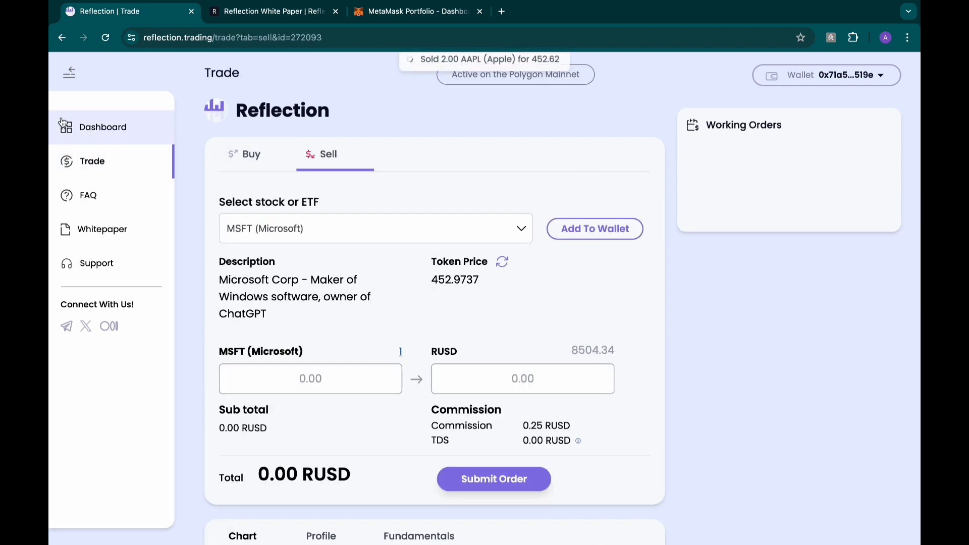
click(117, 165)
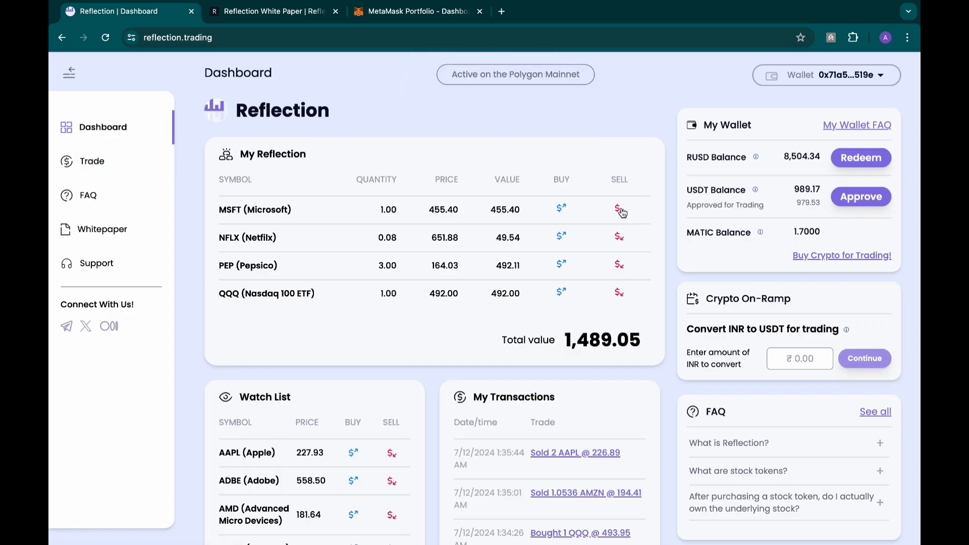
click(621, 209)
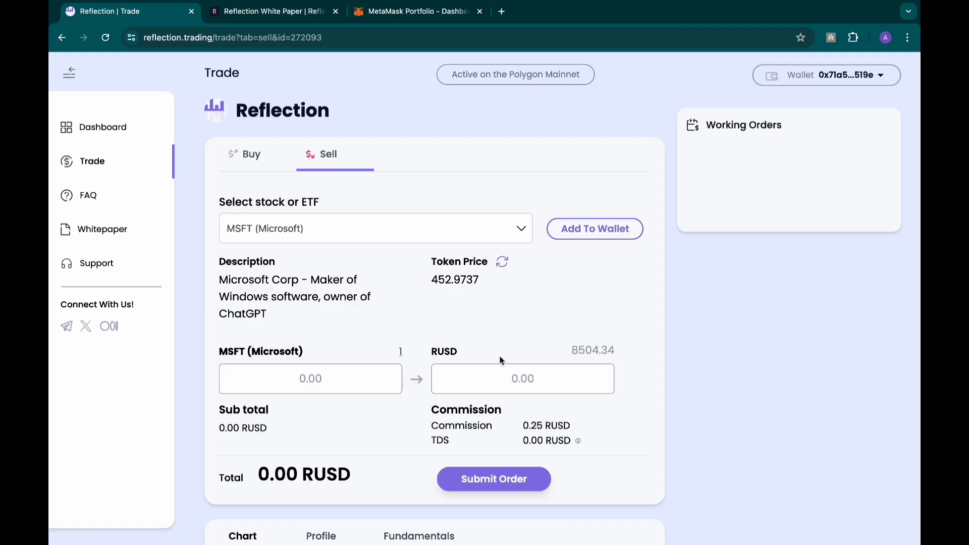
click(401, 353)
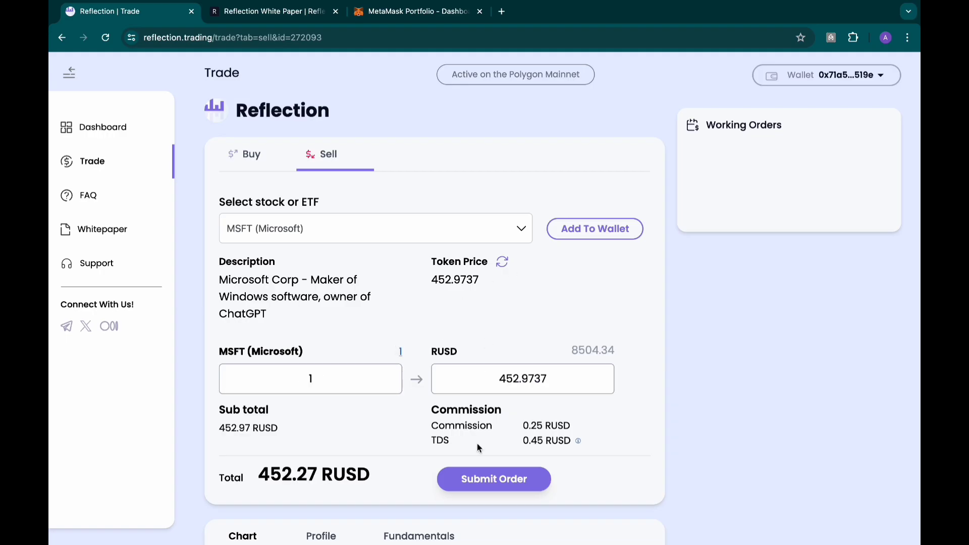
click(496, 480)
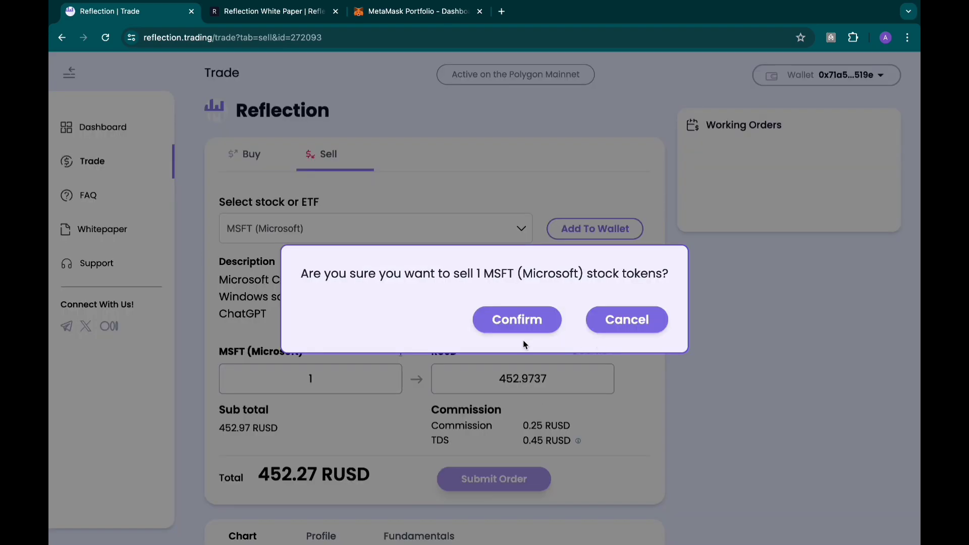
click(524, 321)
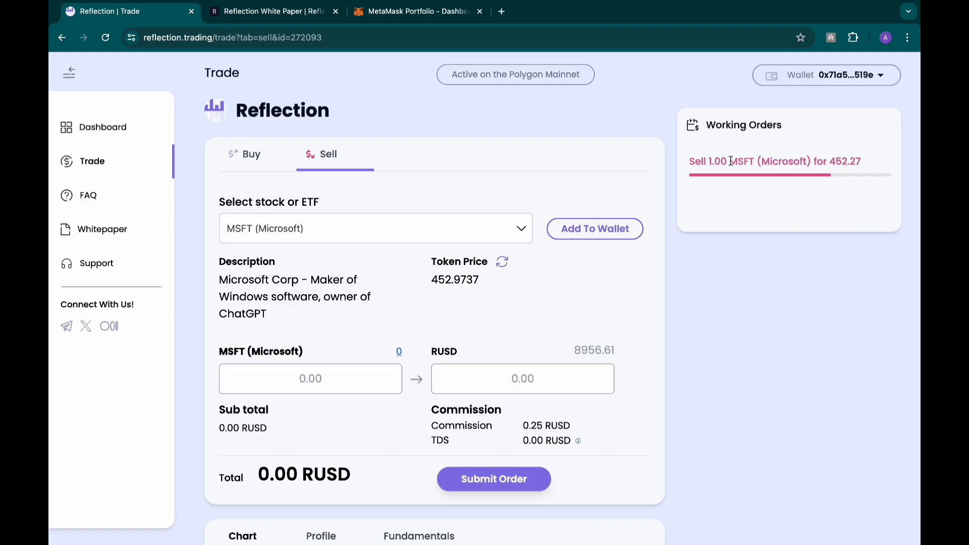
Highlight the pending Microsoft sale in the working orders, then return to the dashboard and highlight the remaining holdings
drag(731, 161, 814, 161)
click(771, 212)
click(103, 134)
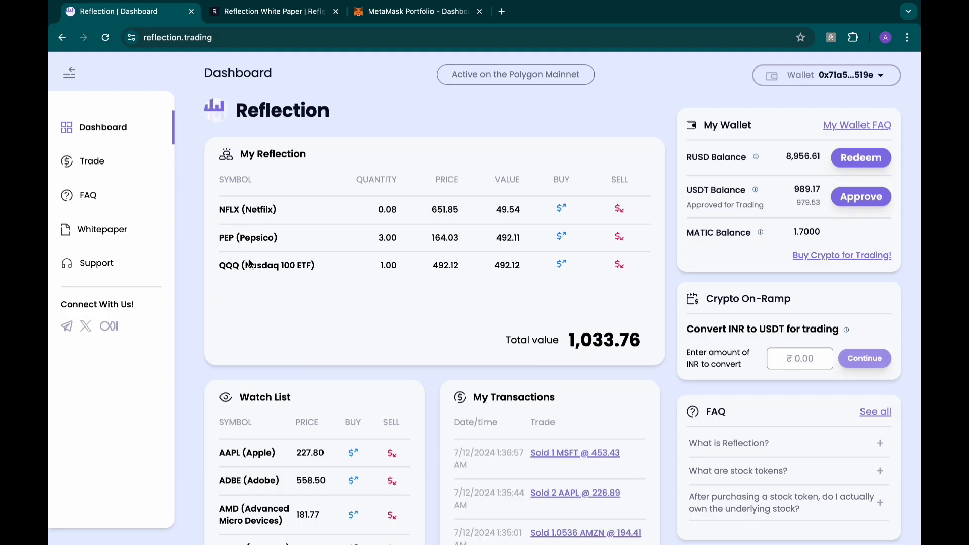
drag(217, 210, 347, 275)
click(376, 301)
Browse the My Transactions list and open the Microsoft sale on Polygonscan to examine its status, action and token transfers
scroll(568, 361, down, 1)
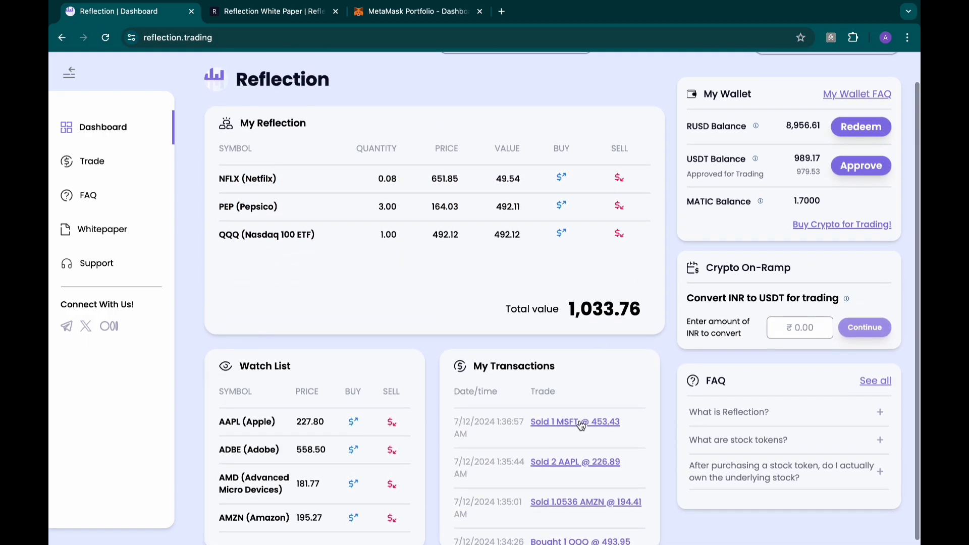
scroll(520, 452, down, 5)
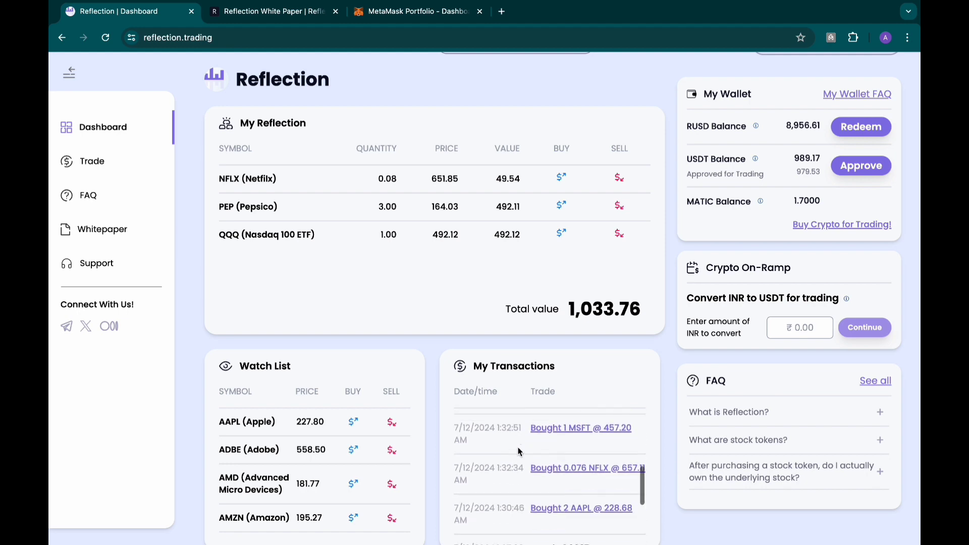
scroll(520, 452, up, 5)
click(557, 428)
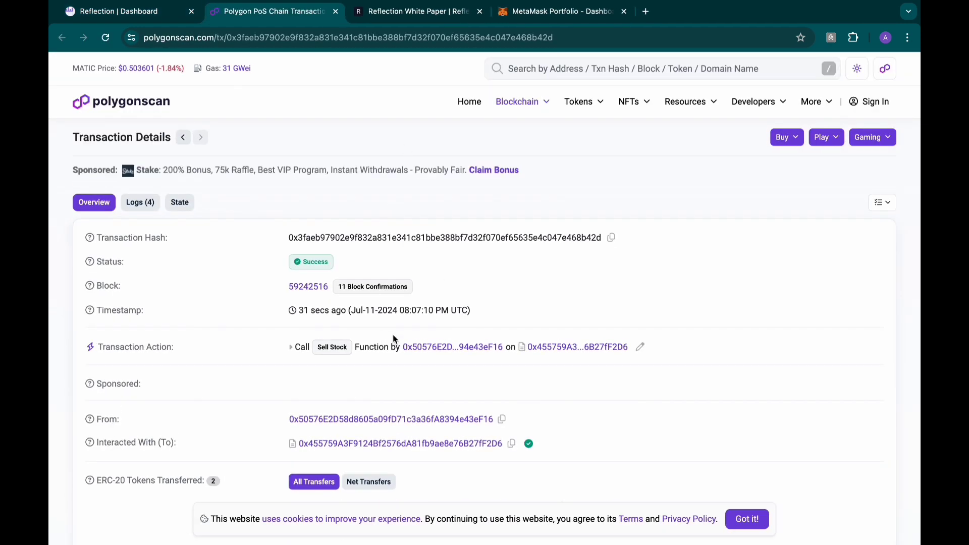
scroll(394, 338, down, 8)
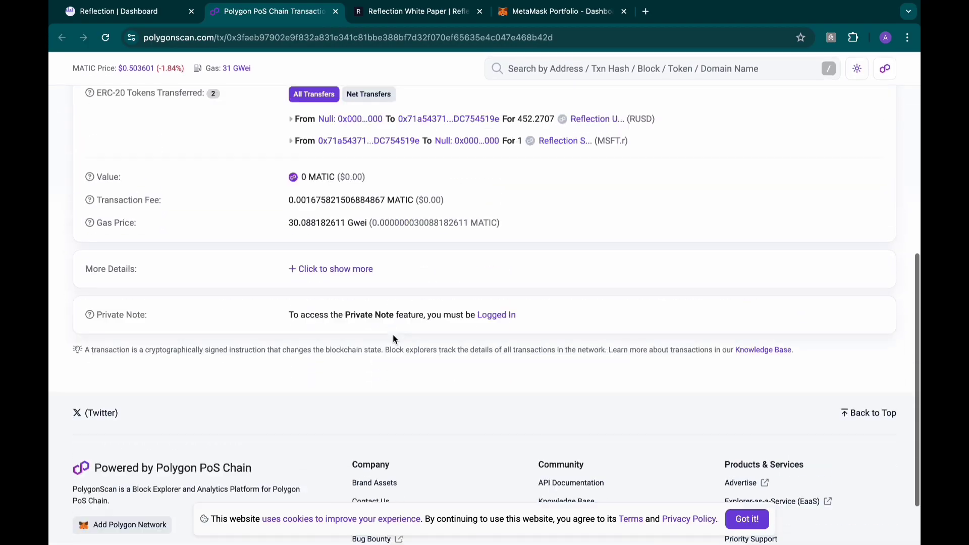
scroll(393, 334, up, 6)
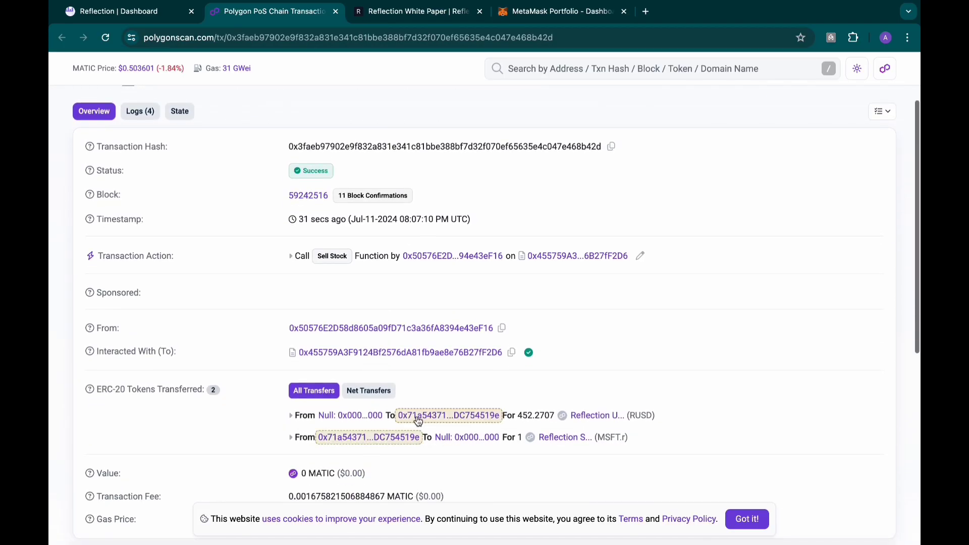
scroll(466, 310, up, 1)
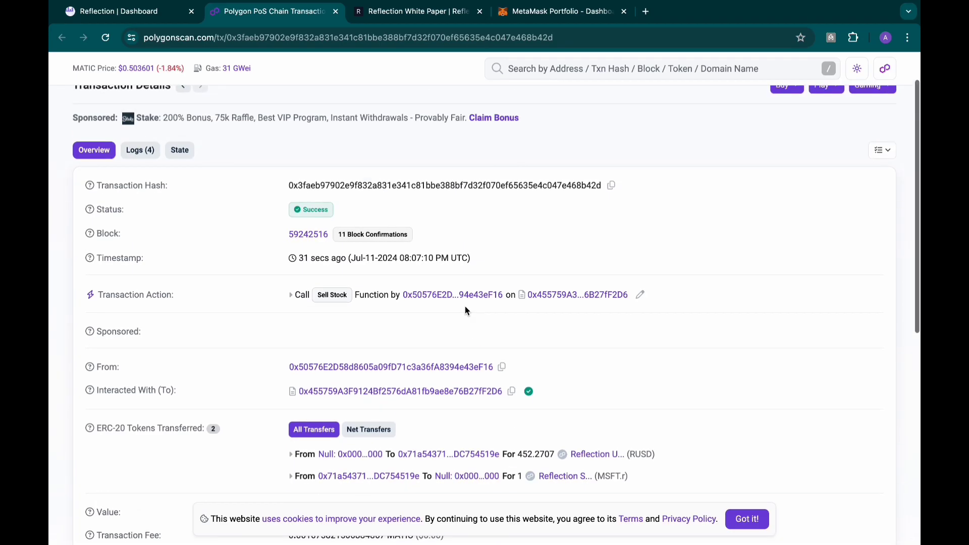
scroll(470, 334, up, 1)
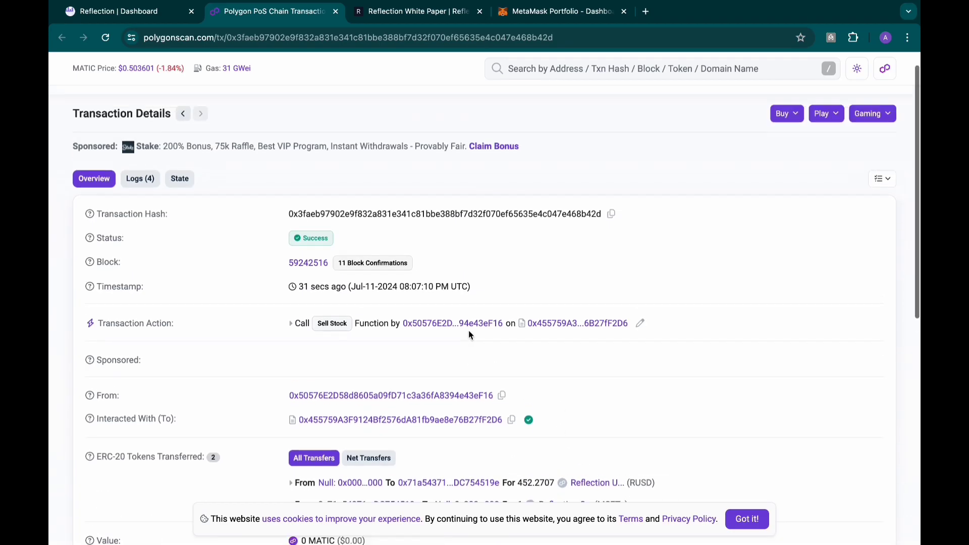
From the dashboard's transactions list, open the sale of 2 AAPL on Polygonscan and examine its status, action and token transfers
scroll(469, 330, up, 2)
click(152, 11)
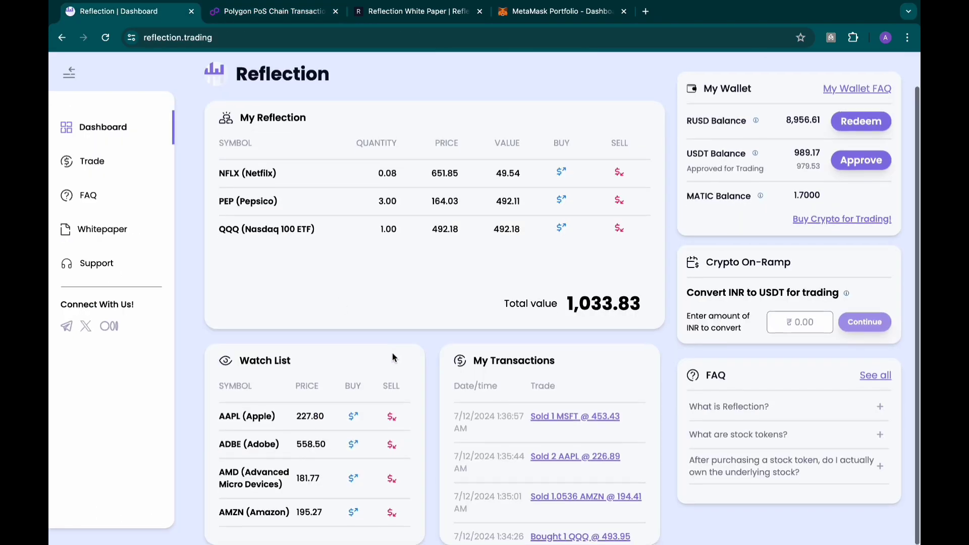
click(585, 458)
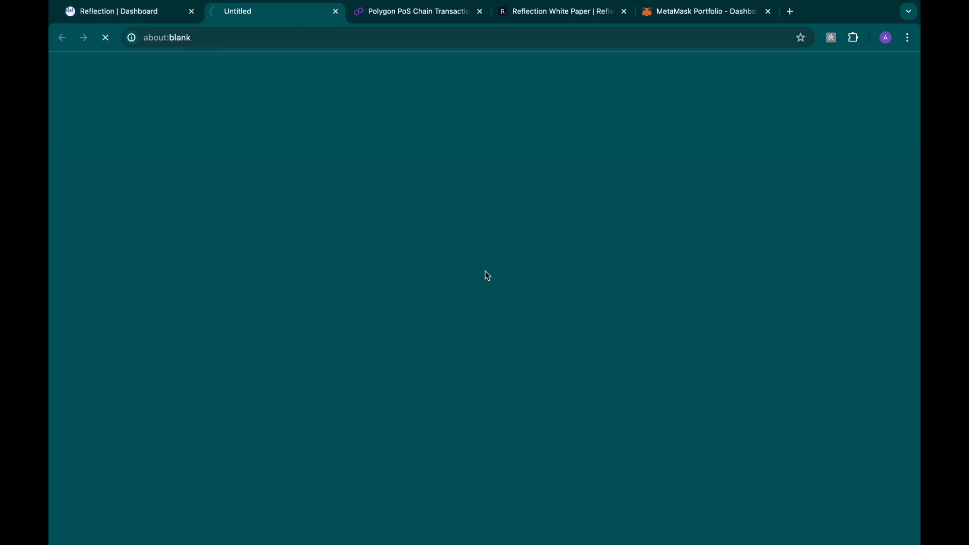
scroll(390, 301, down, 5)
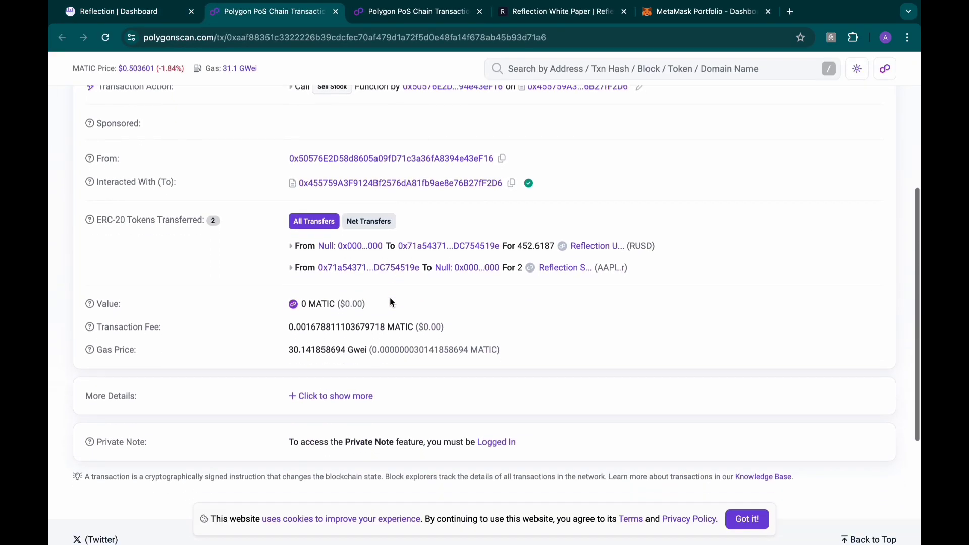
scroll(392, 207, up, 3)
scroll(392, 211, down, 3)
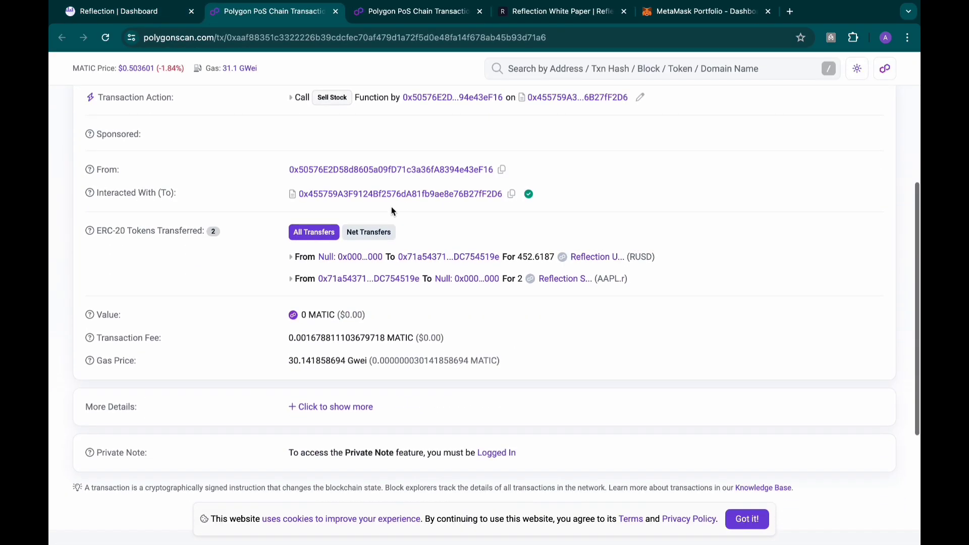
scroll(392, 210, up, 5)
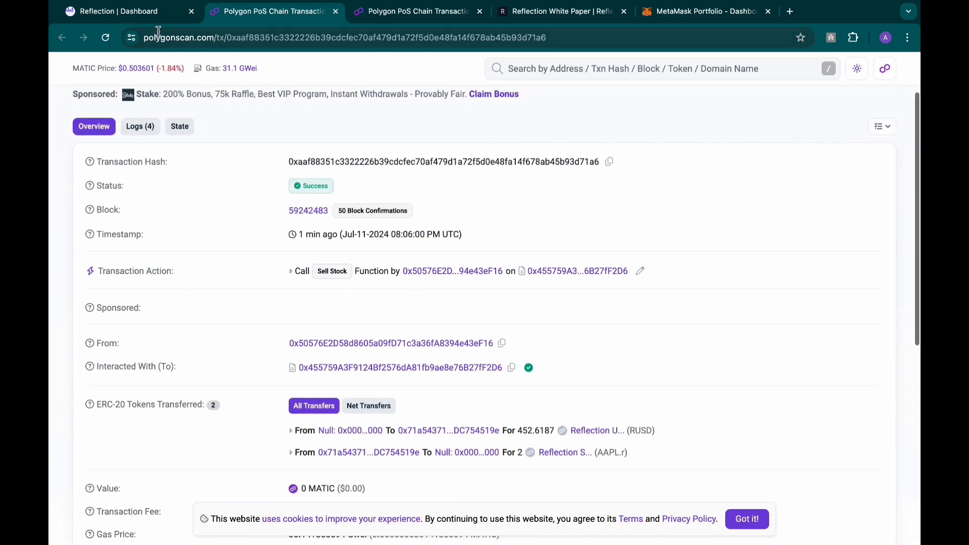
Return to the Reflection dashboard and disconnect the wallet from the platform
click(147, 11)
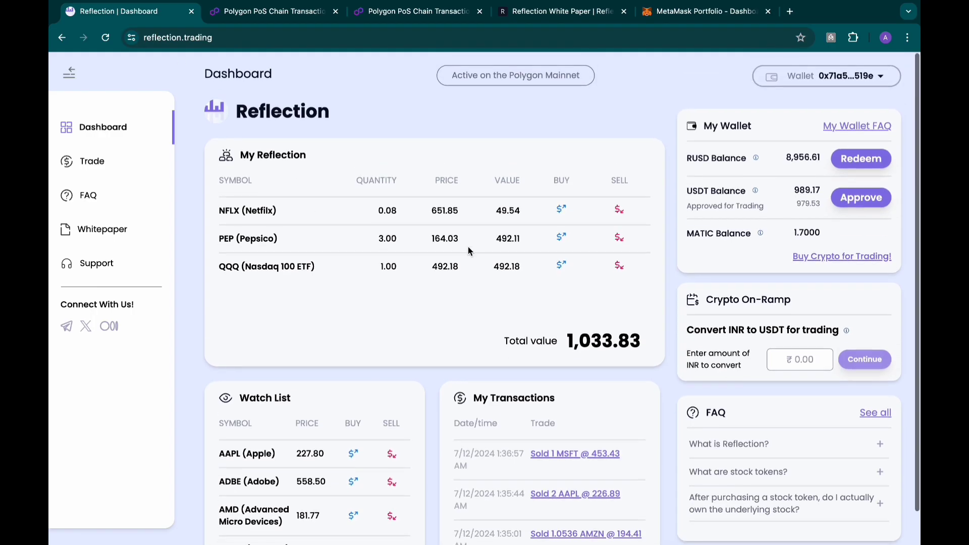
click(853, 76)
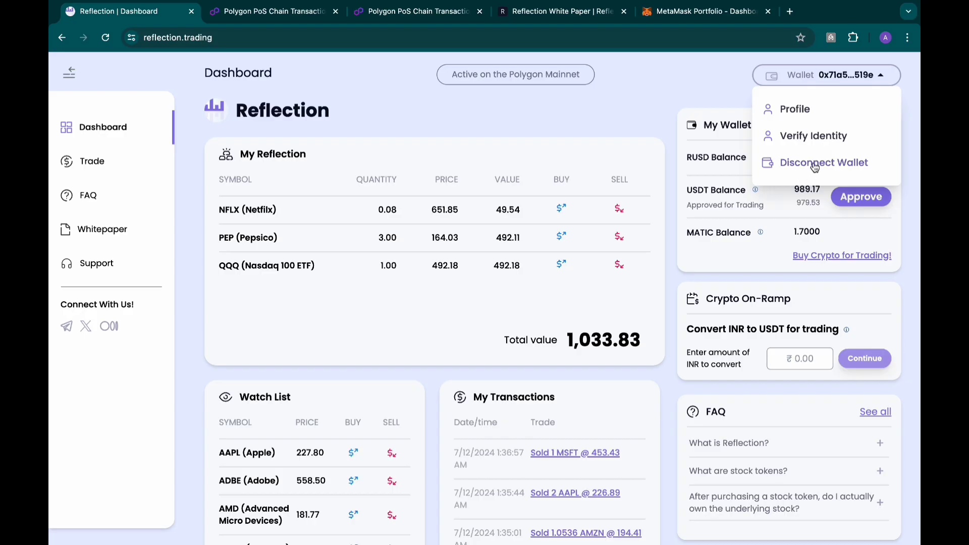
click(815, 163)
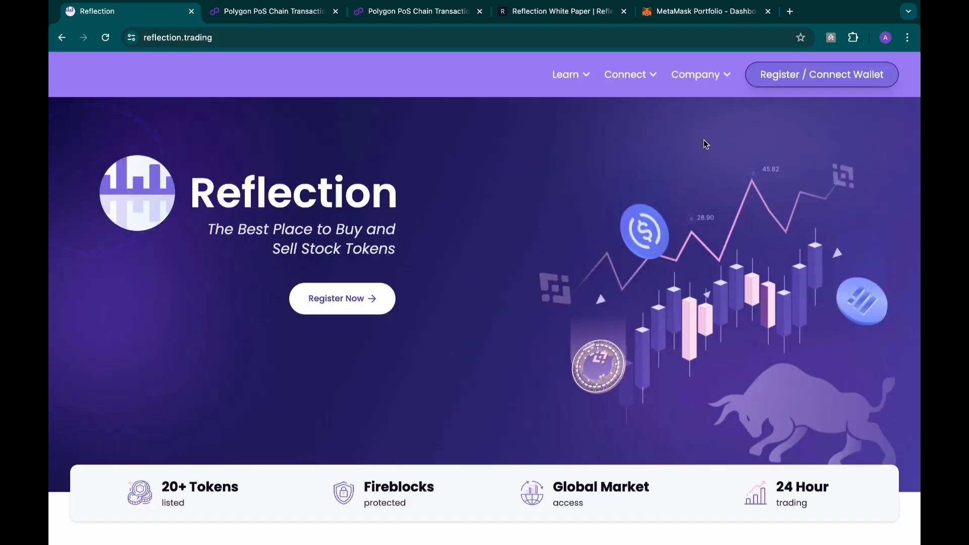